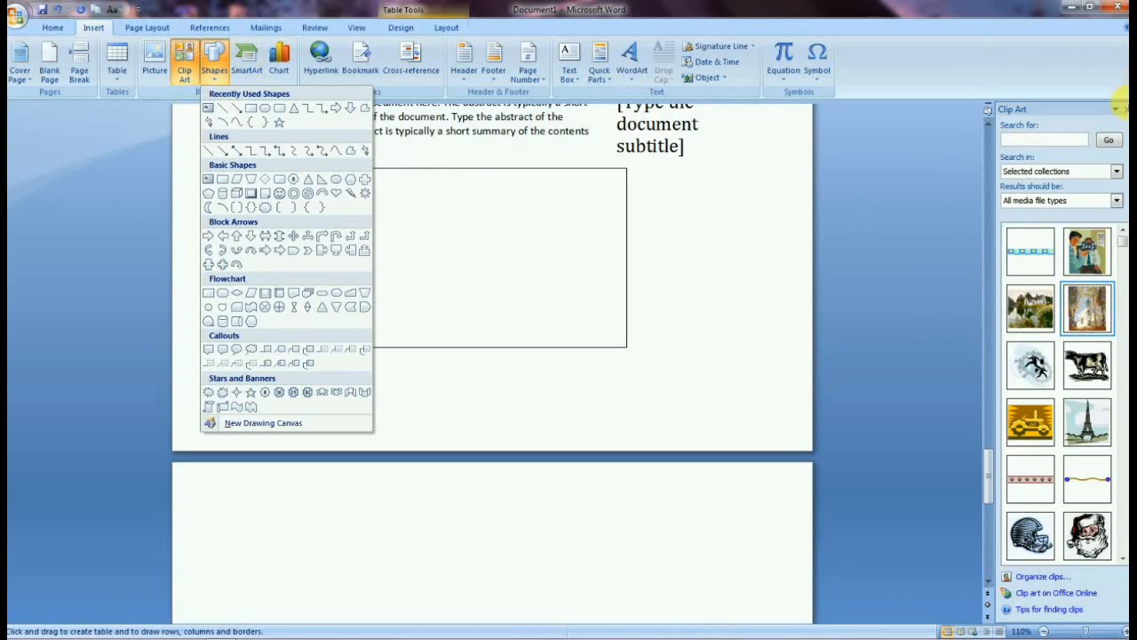
# Close the open Shapes gallery and the Clip Art task pane.
pyautogui.click(1126, 110)
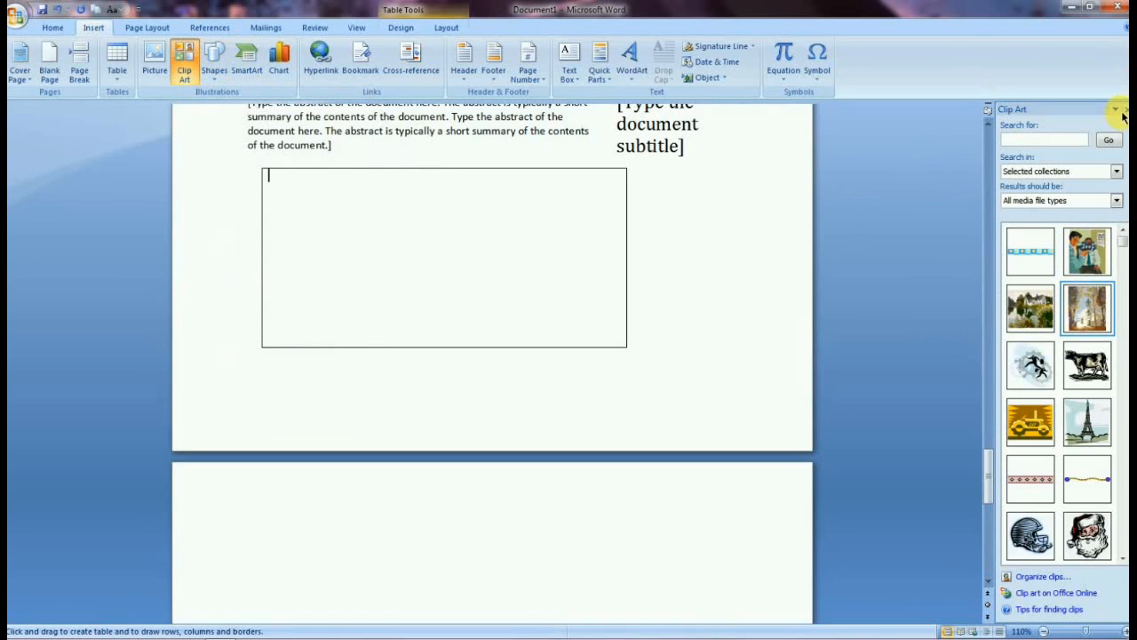
pyautogui.click(1125, 109)
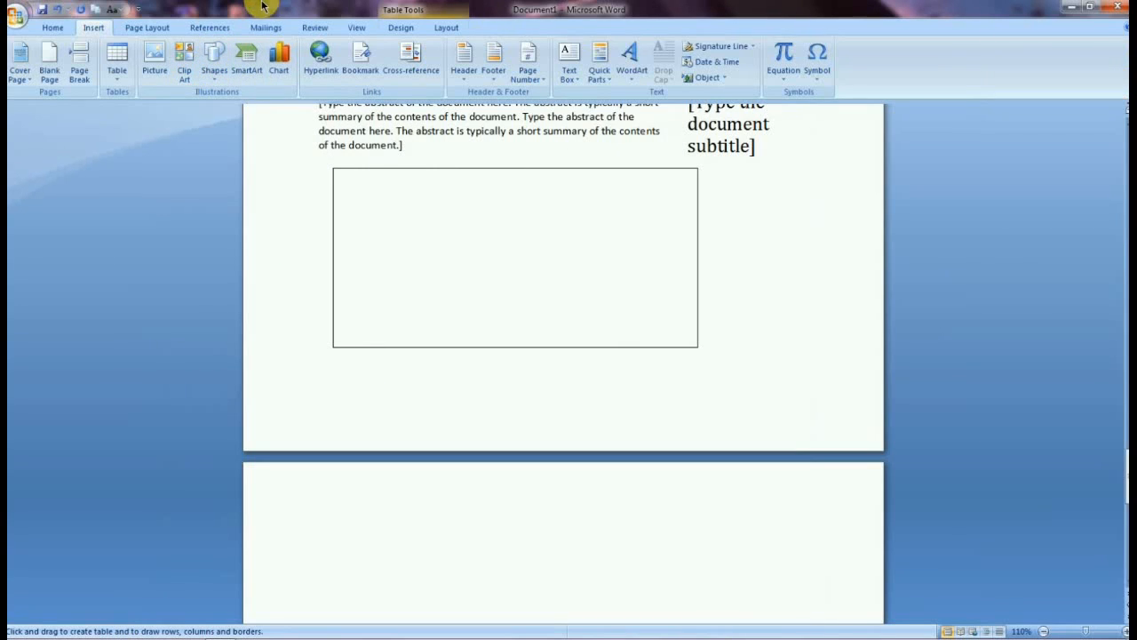
pyautogui.click(213, 71)
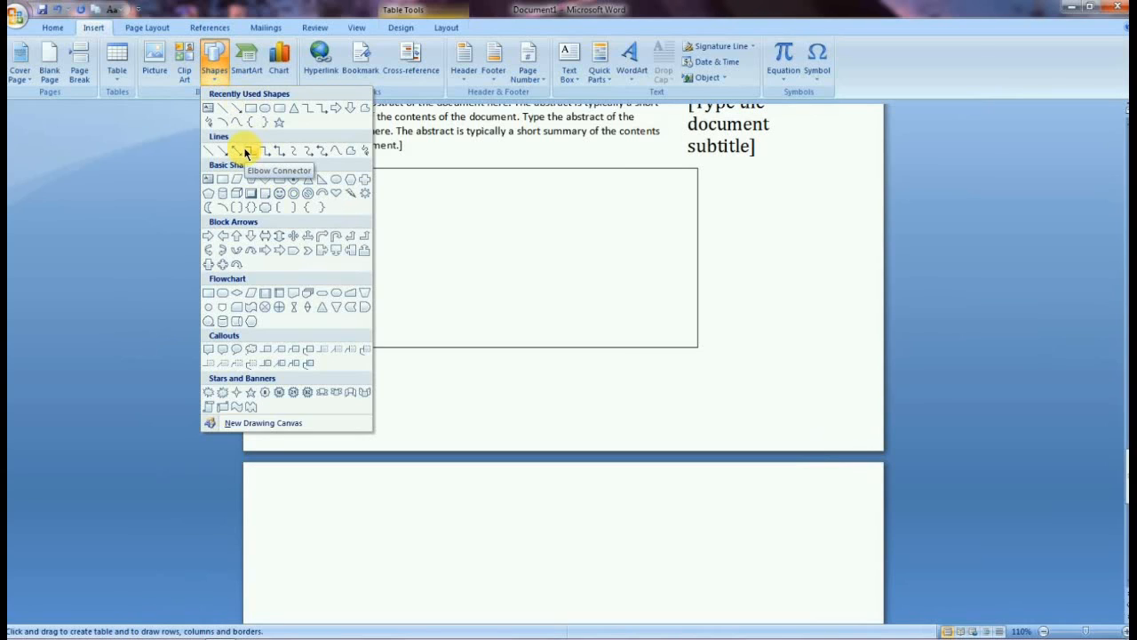
pyautogui.click(216, 235)
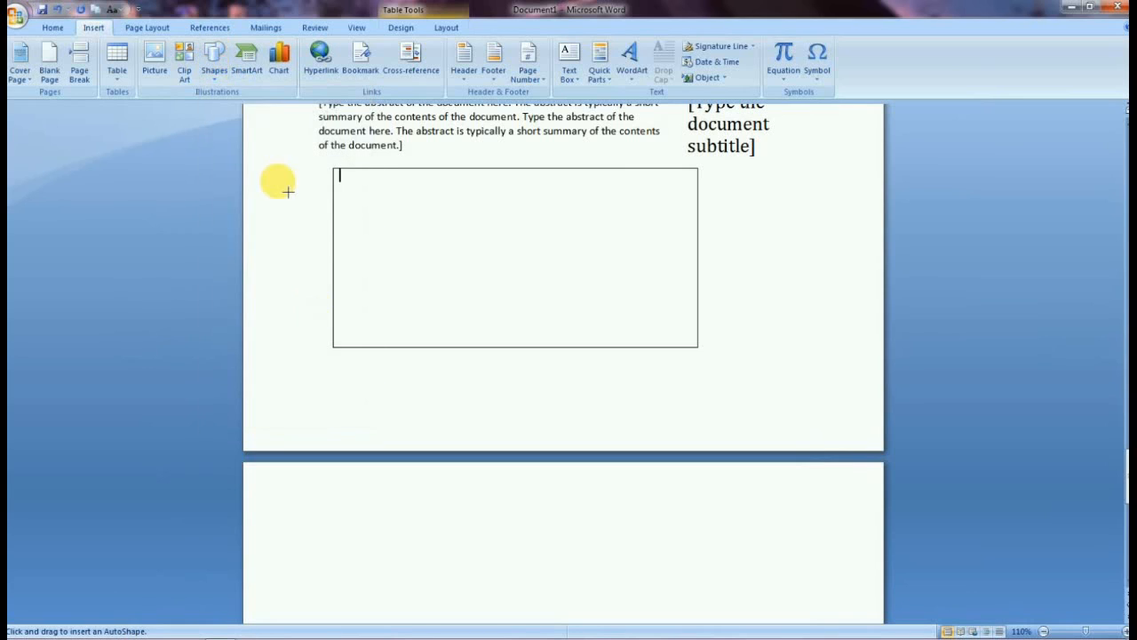
pyautogui.click(213, 68)
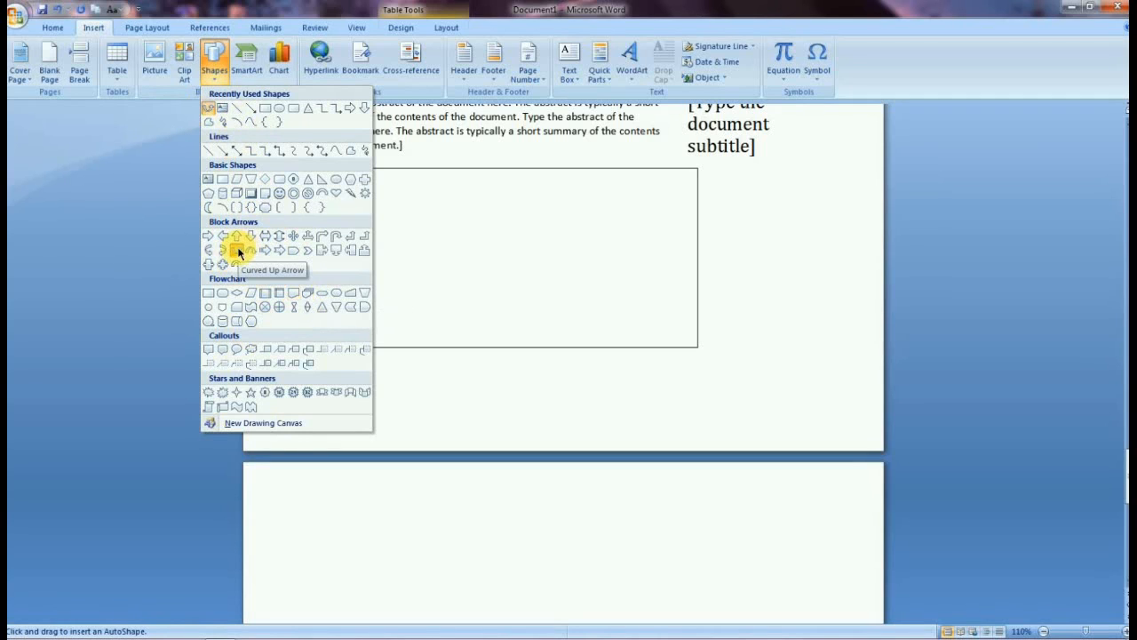
pyautogui.click(436, 394)
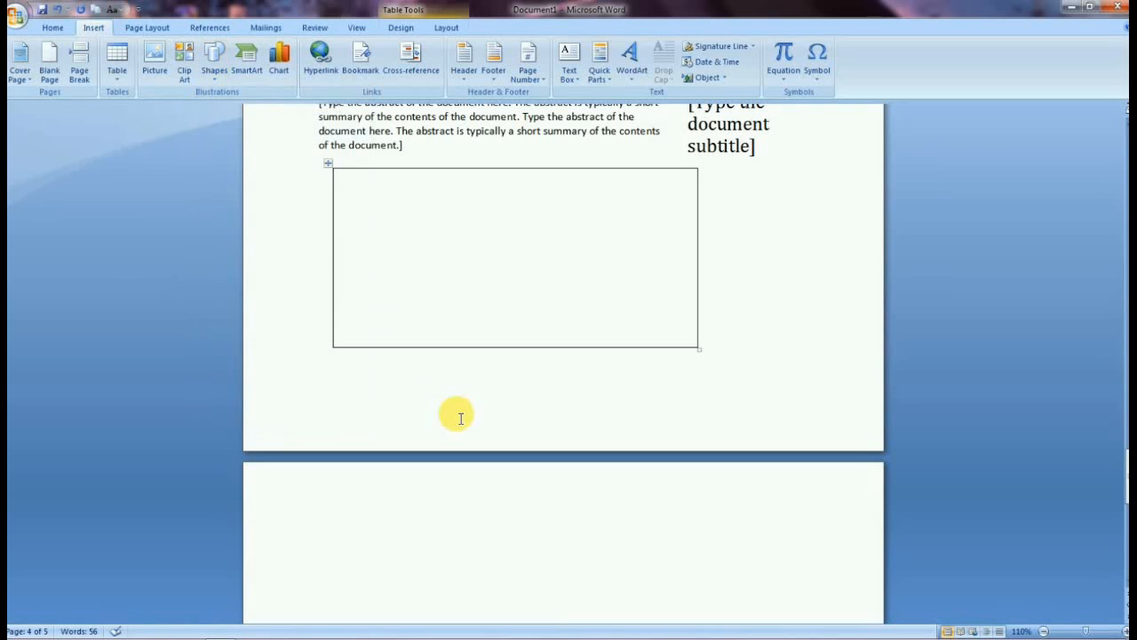
# Draw a parallelogram shape on the last page, then delete it.
pyautogui.click(426, 523)
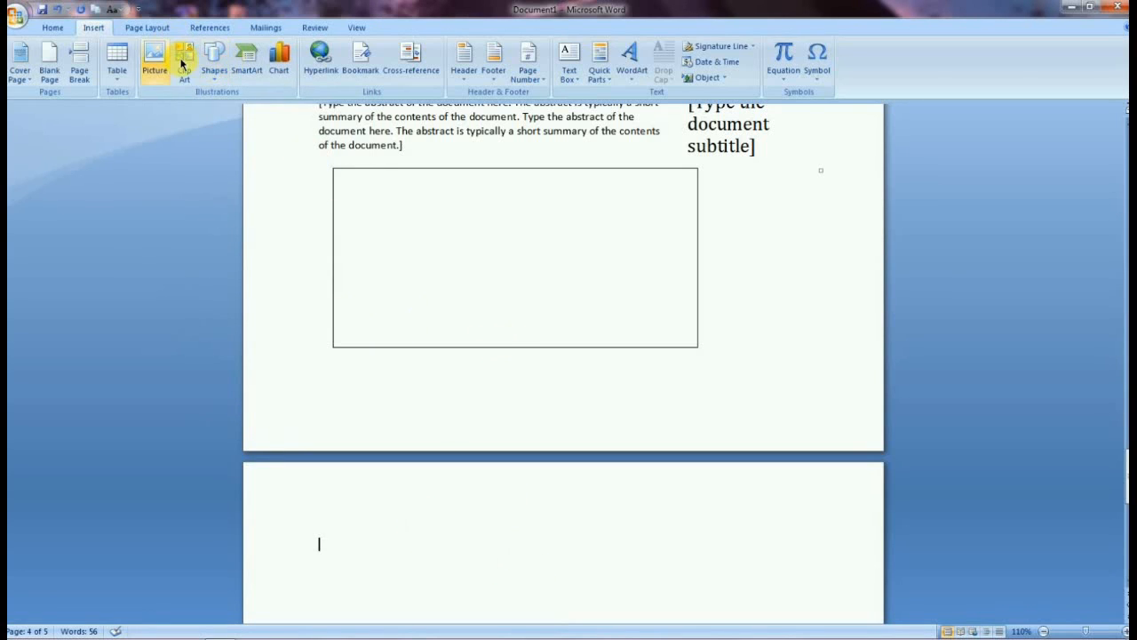
pyautogui.click(211, 77)
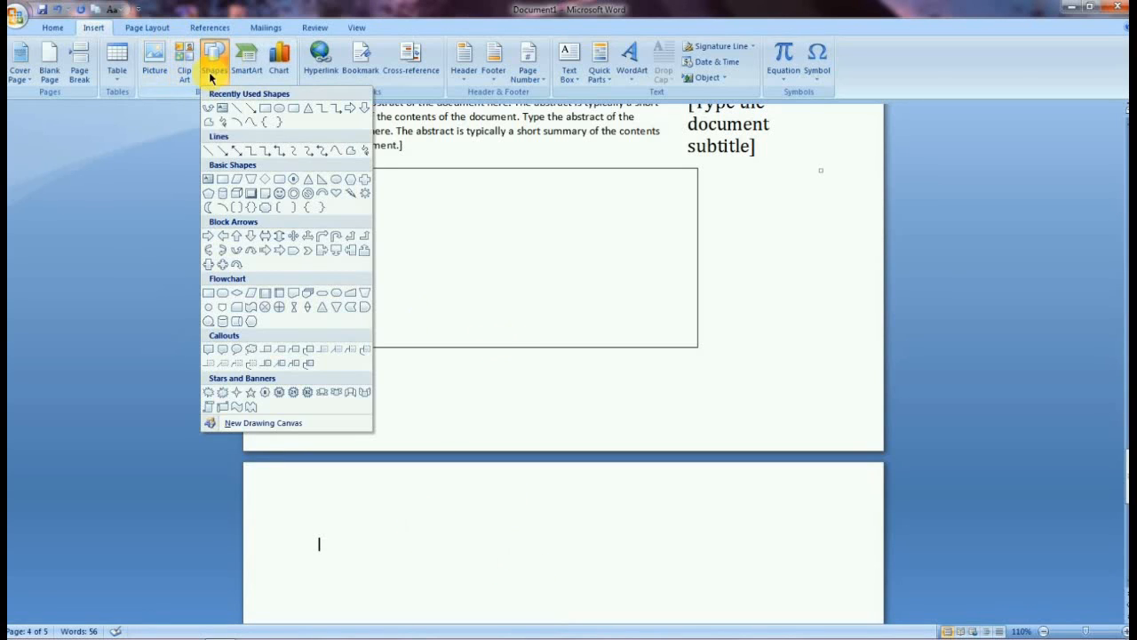
pyautogui.click(242, 181)
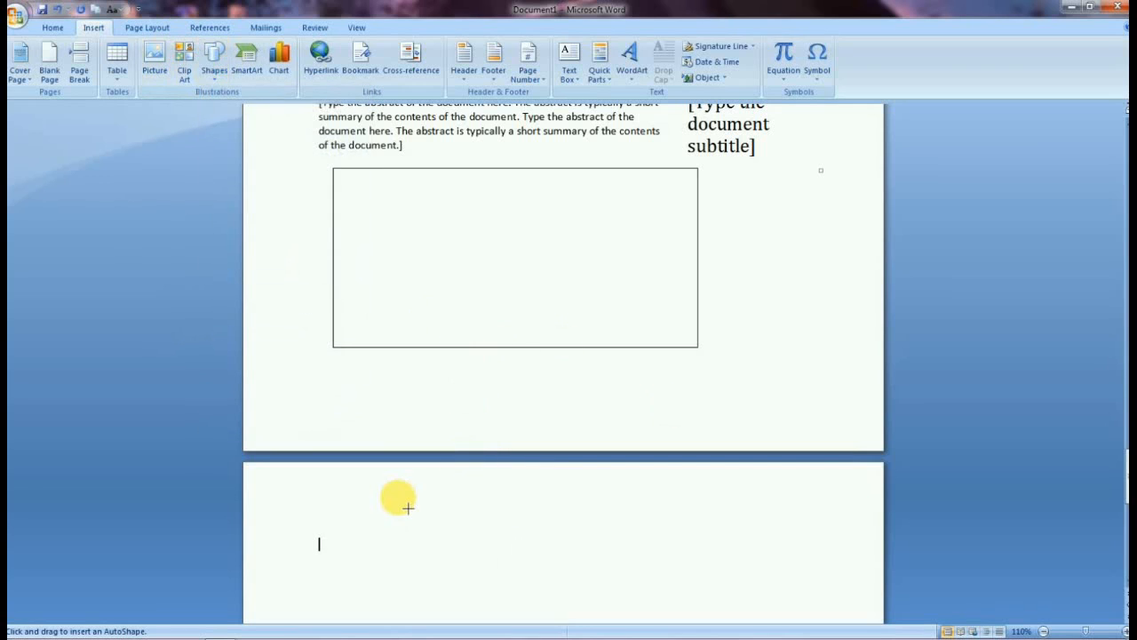
pyautogui.moveTo(654, 626); pyautogui.dragTo(666, 627)
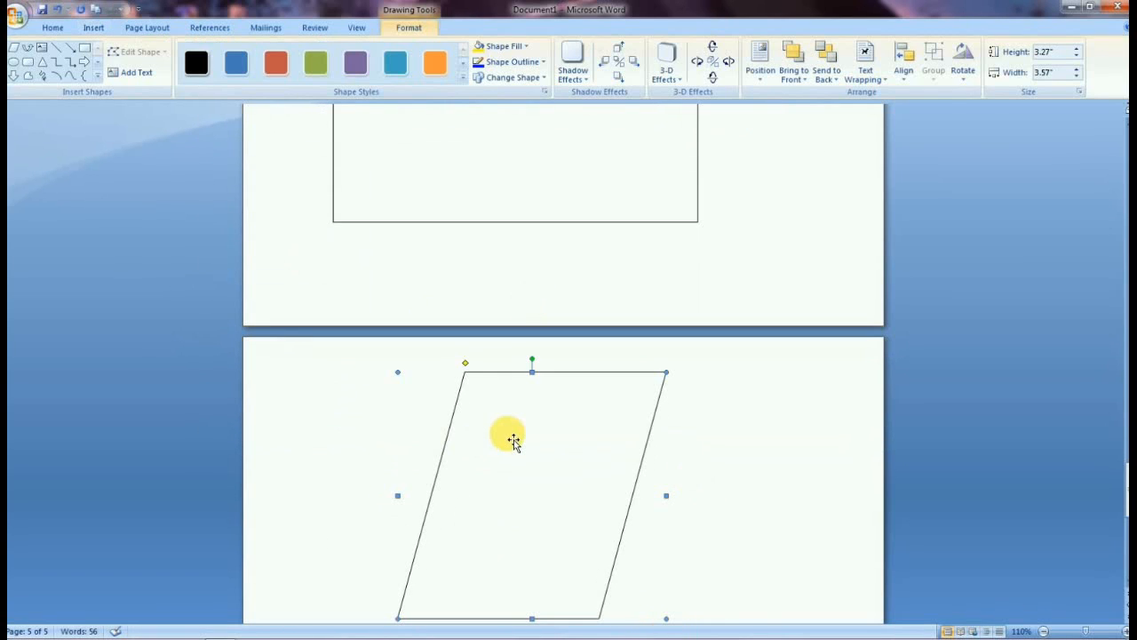
pyautogui.press('Delete')
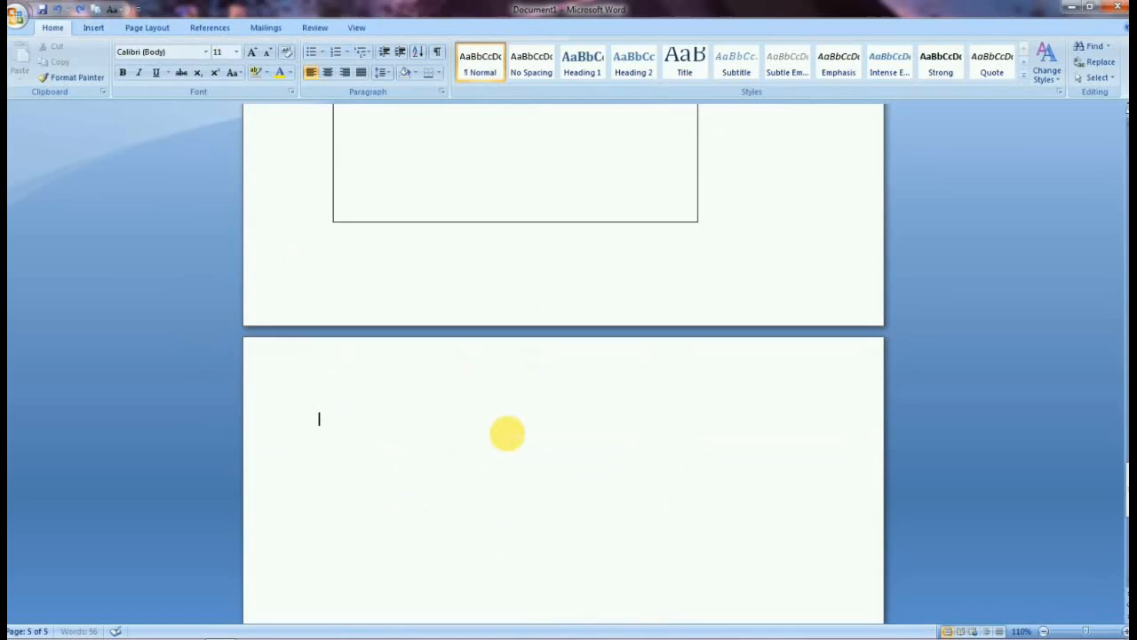
# Open the SmartArt graphic gallery and examine the List layouts.
pyautogui.click(95, 30)
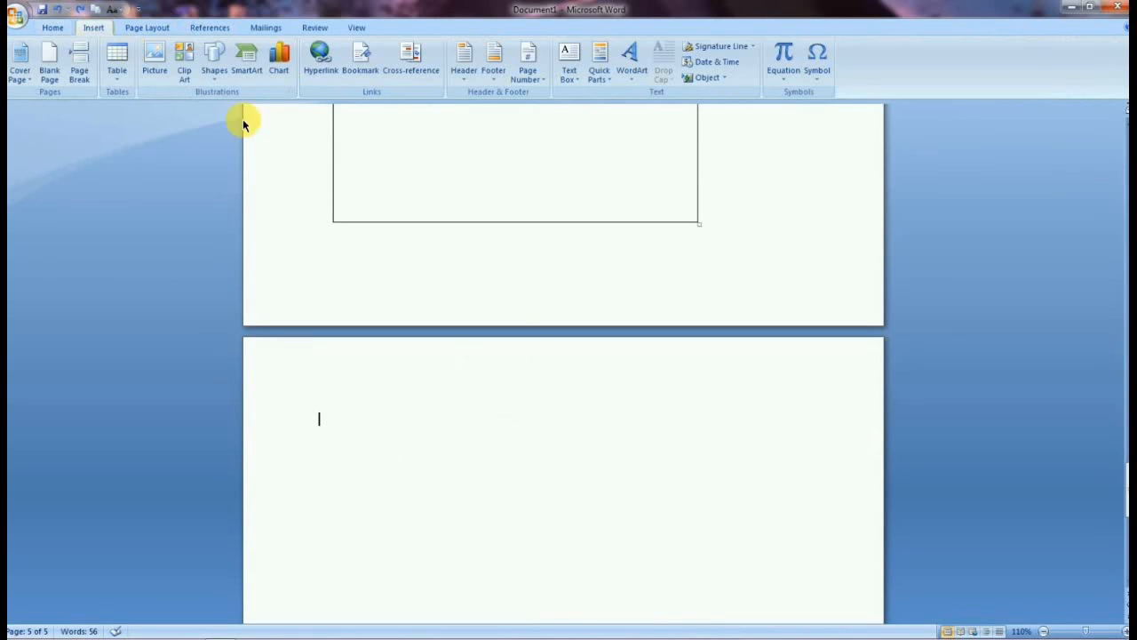
pyautogui.click(242, 71)
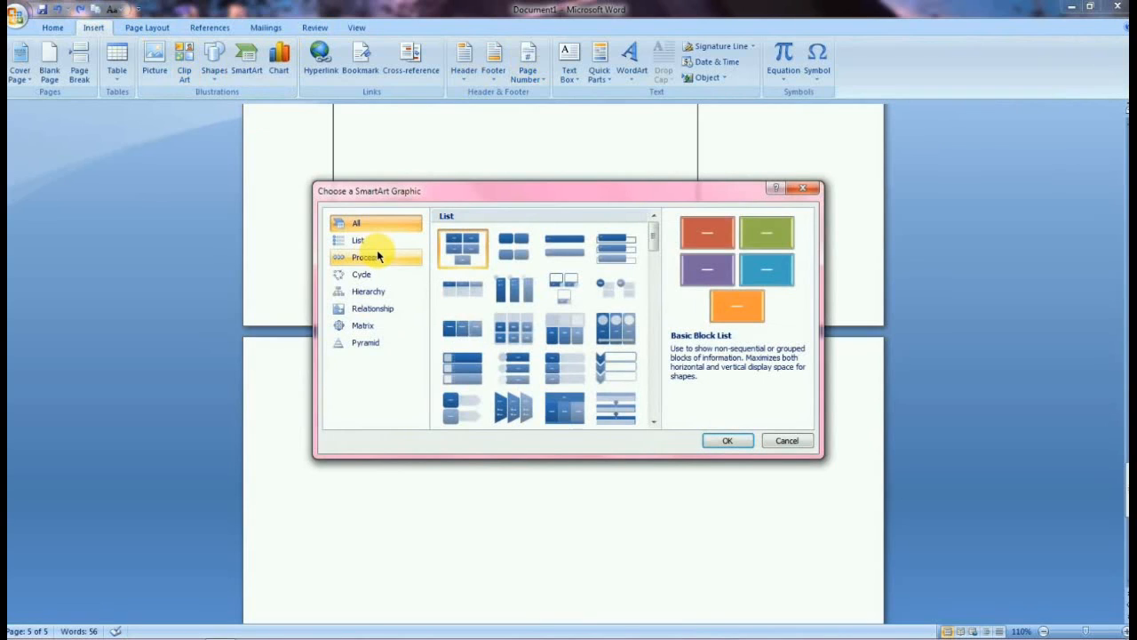
pyautogui.click(573, 242)
pyautogui.click(515, 257)
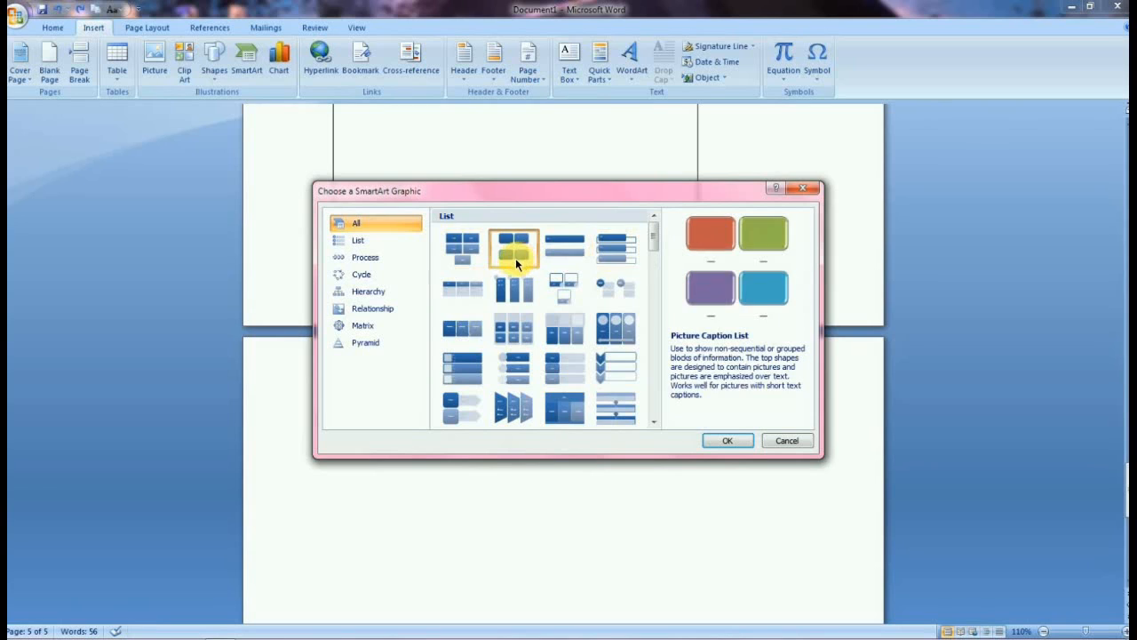
pyautogui.click(475, 259)
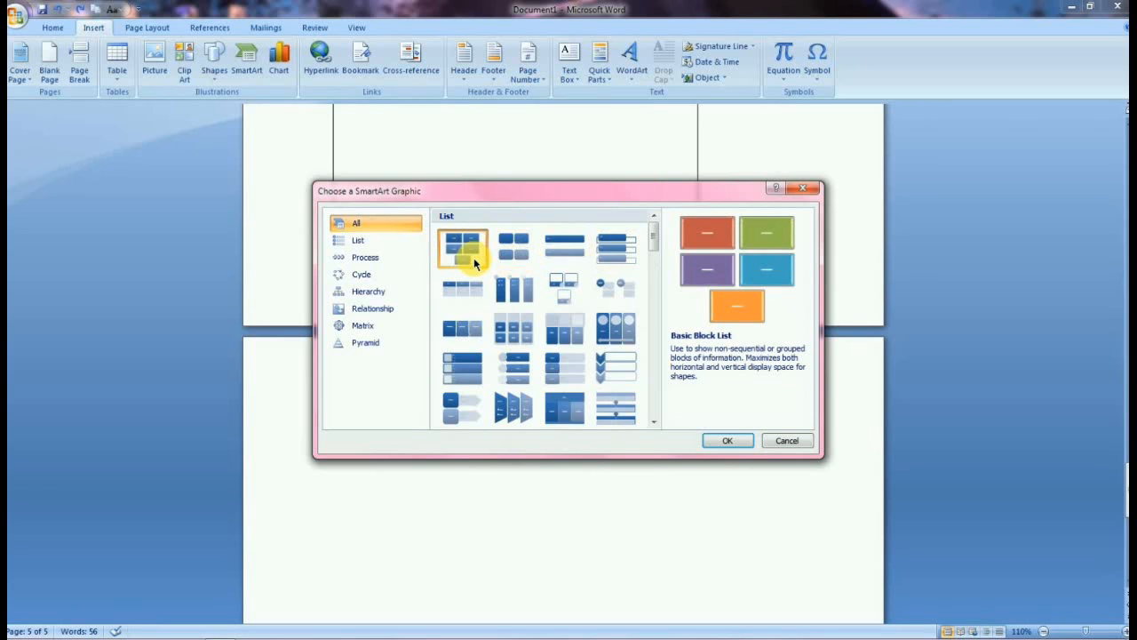
pyautogui.click(462, 332)
pyautogui.click(468, 369)
pyautogui.scroll(-10, 551, 380)
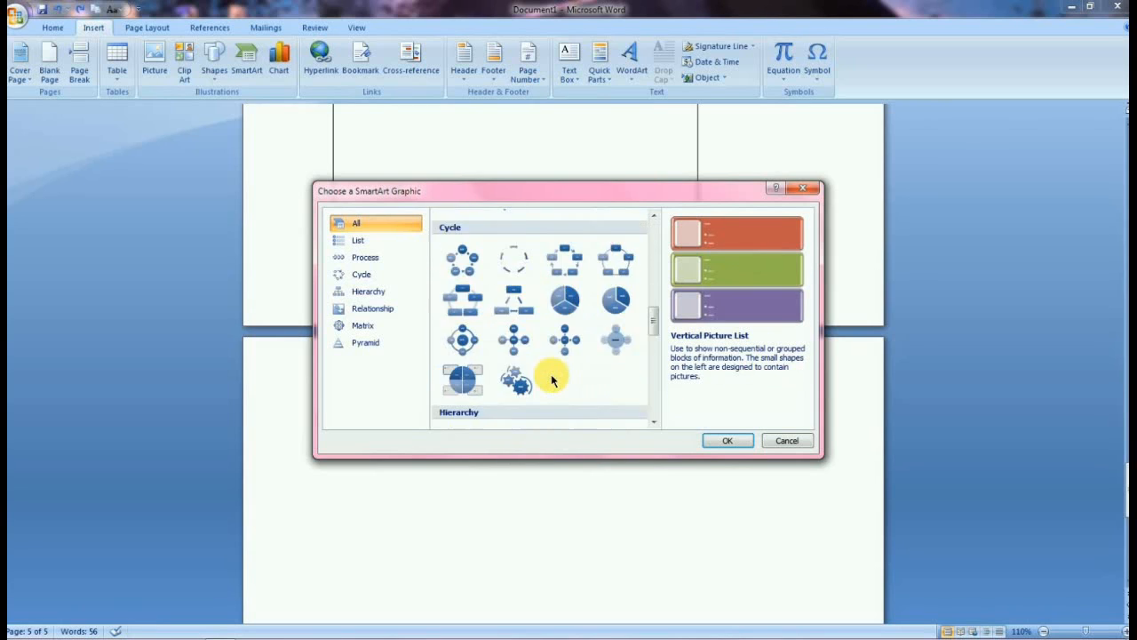
# Examine the Process, Cycle, Hierarchy, Relationship, Matrix and Pyramid SmartArt categories, then close the gallery without inserting.
pyautogui.scroll(4, 541, 376)
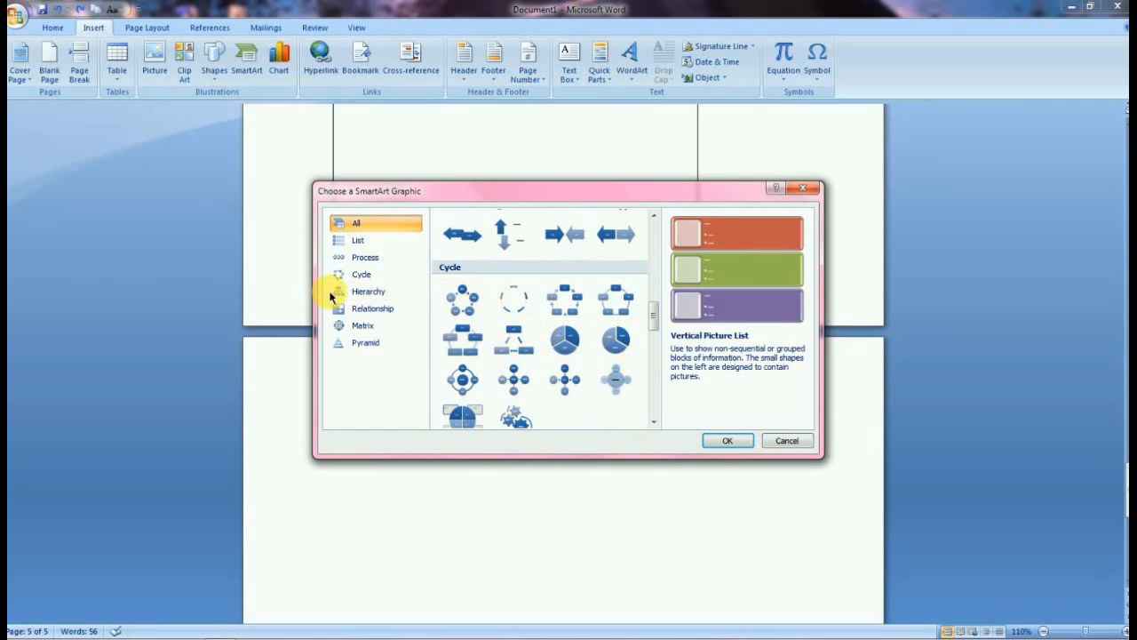
pyautogui.click(466, 339)
pyautogui.click(380, 241)
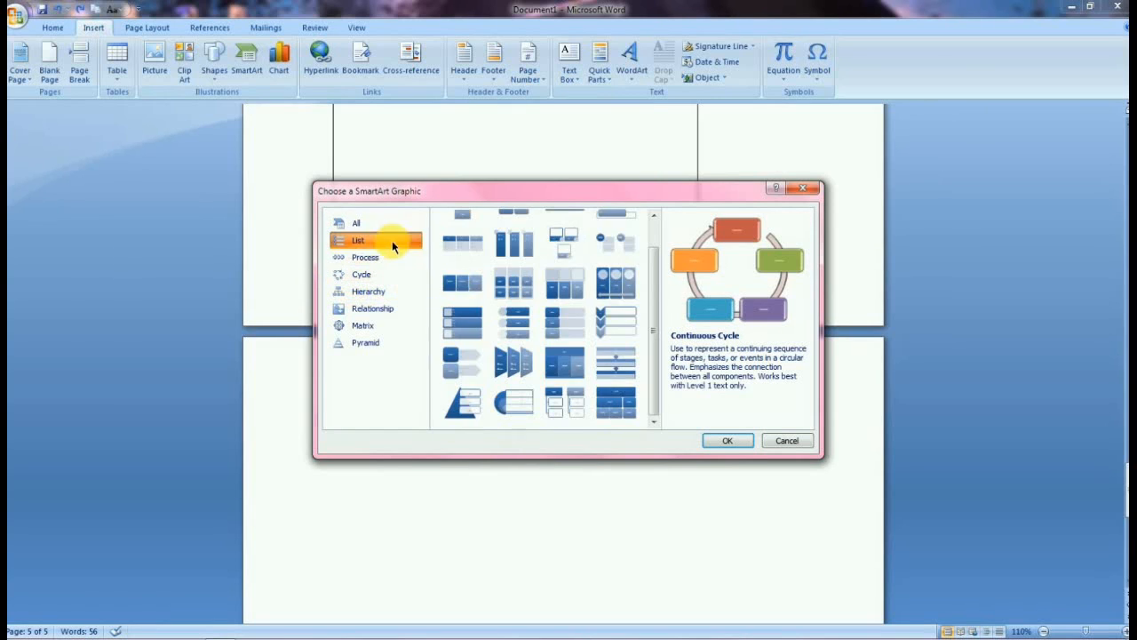
pyautogui.click(385, 258)
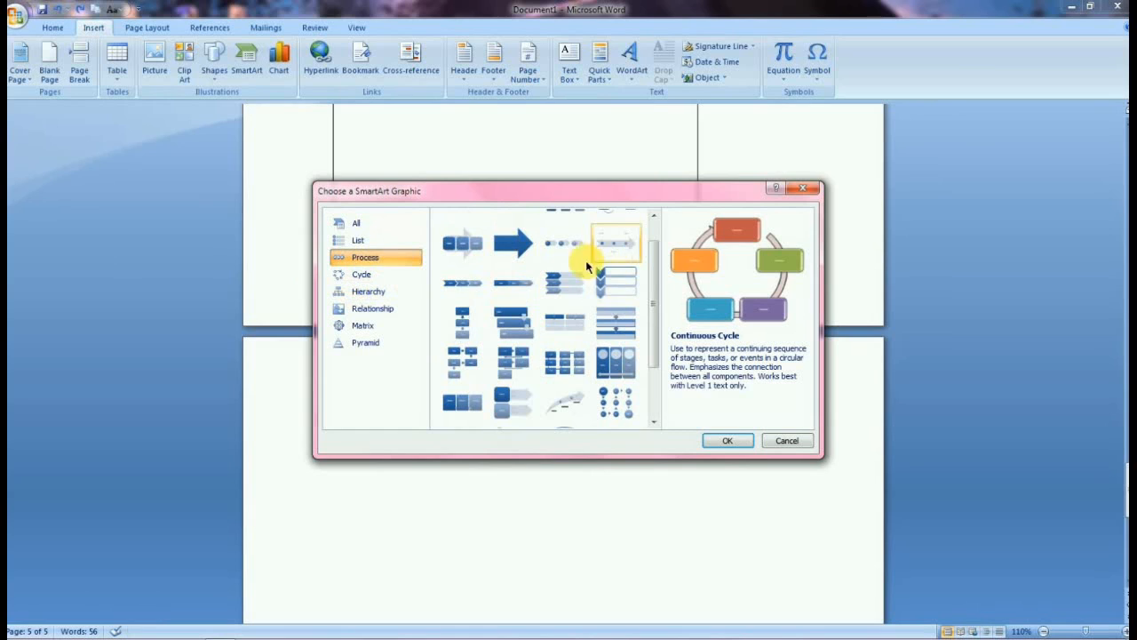
pyautogui.click(366, 292)
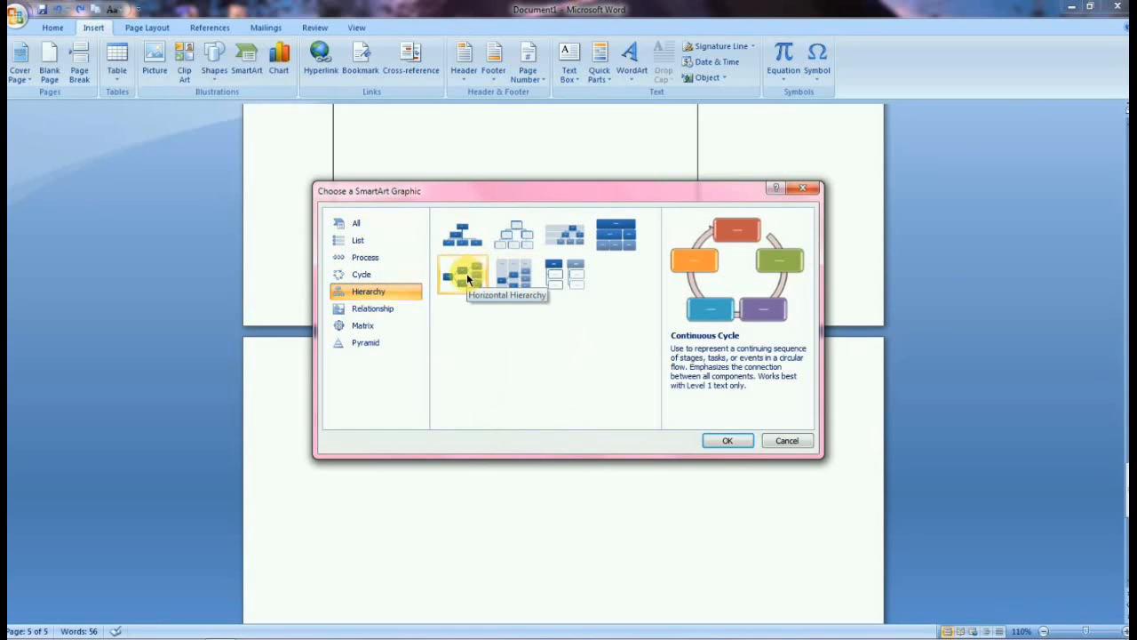
pyautogui.click(365, 325)
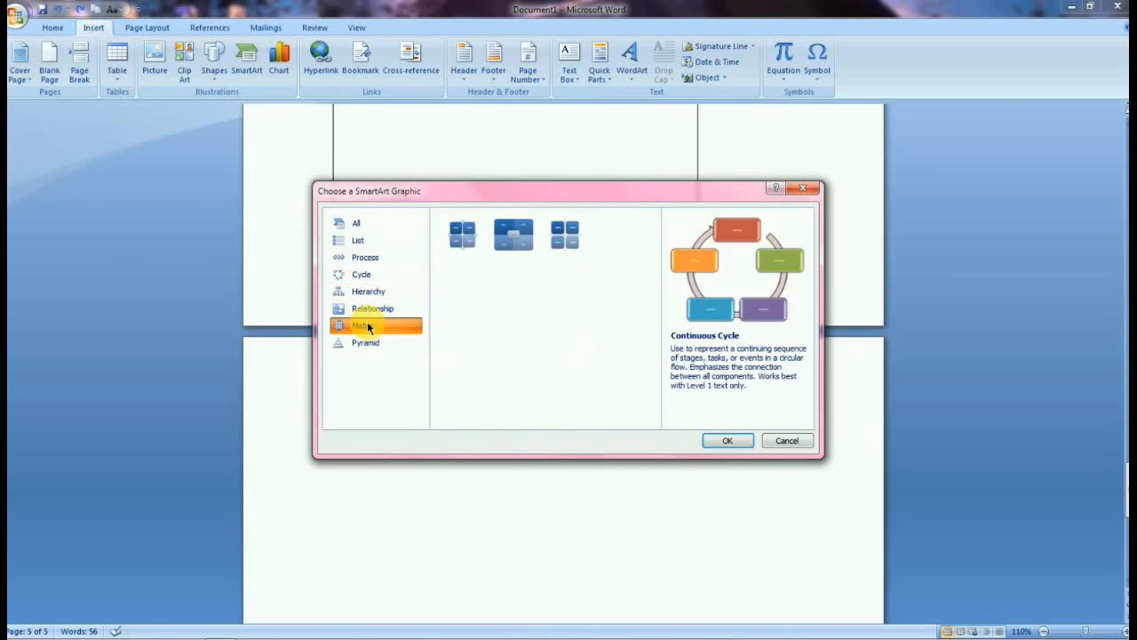
pyautogui.click(369, 293)
pyautogui.click(377, 308)
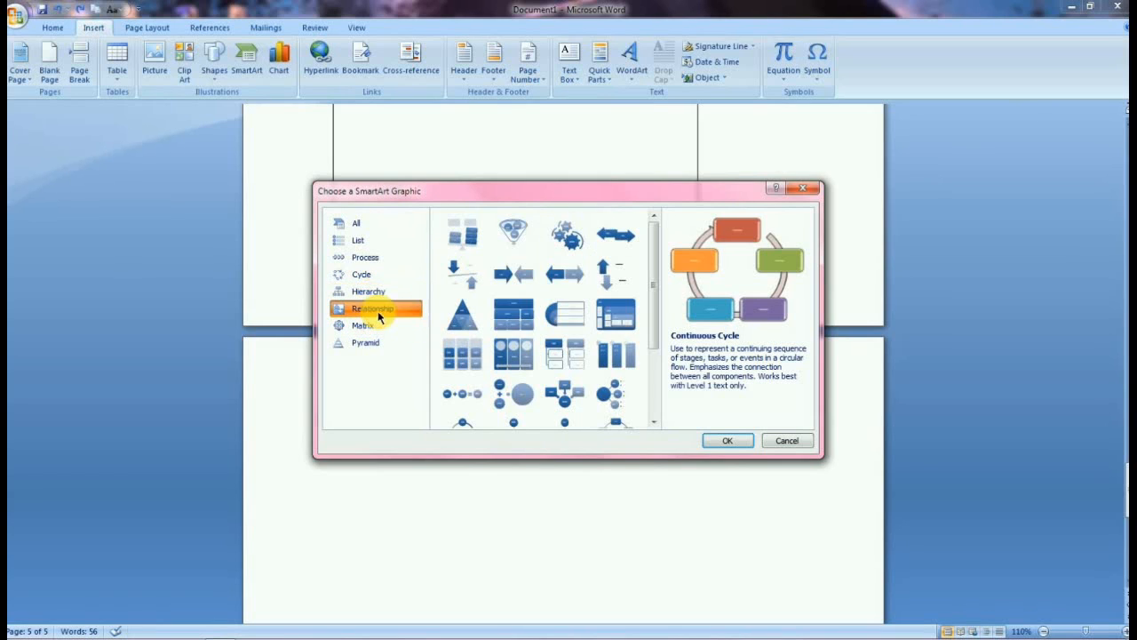
pyautogui.click(355, 342)
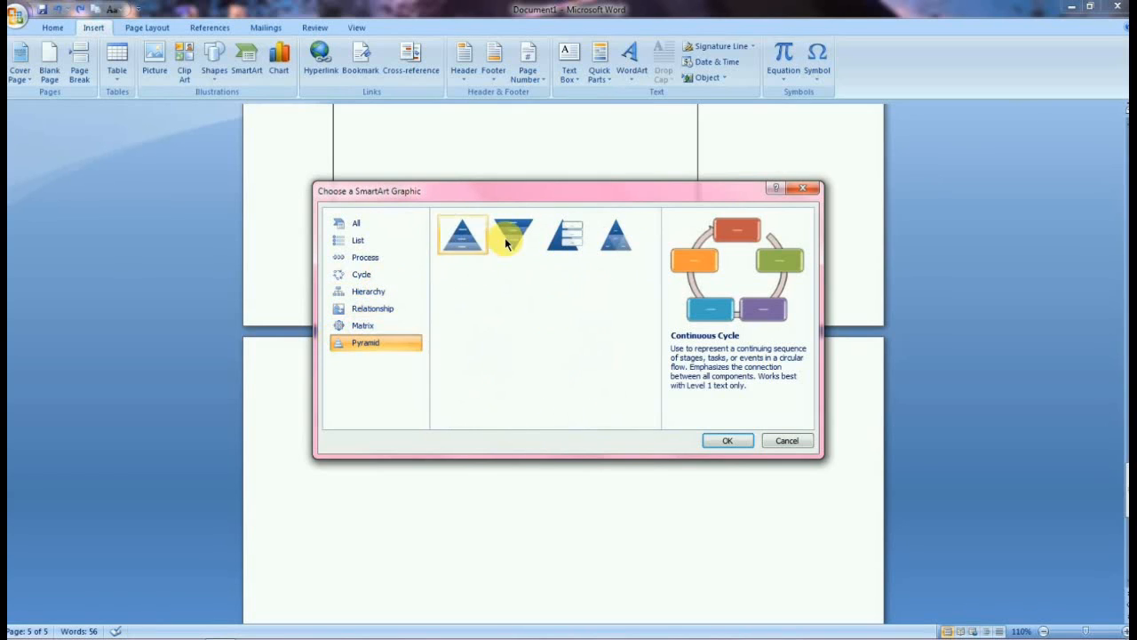
pyautogui.click(802, 187)
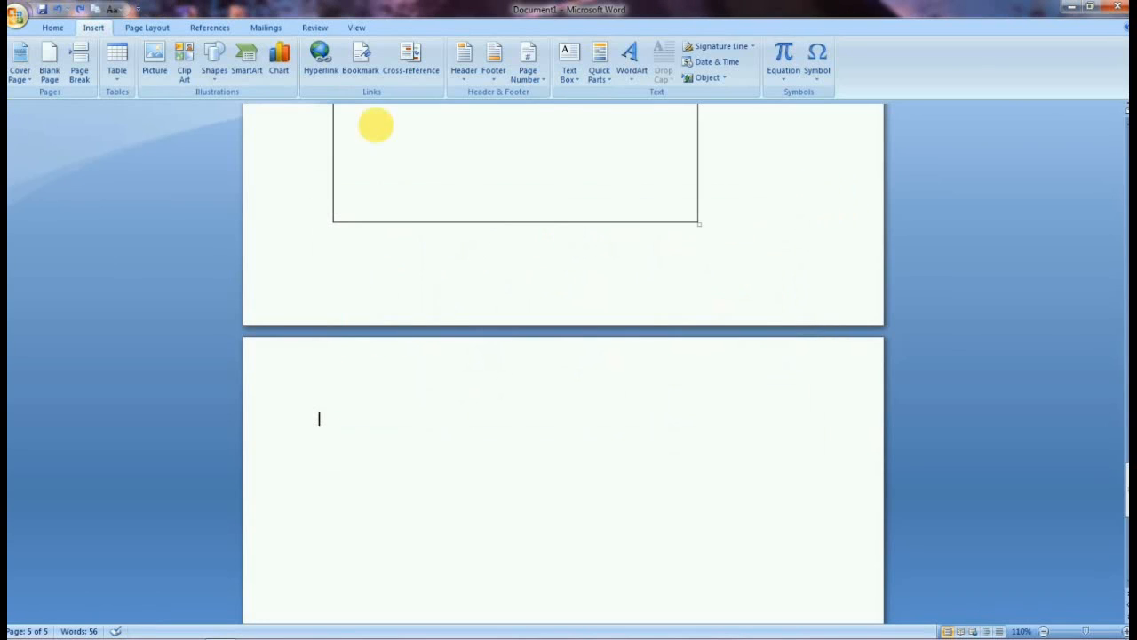
# Open the Insert Chart dialog and examine the Column and Line chart types.
pyautogui.click(279, 61)
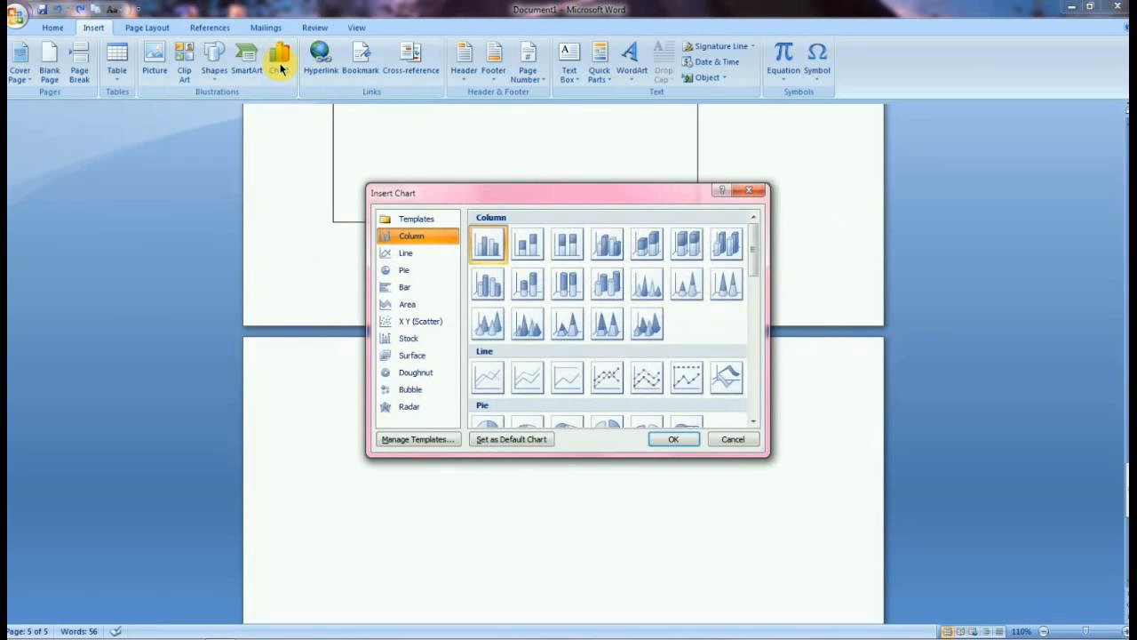
pyautogui.moveTo(55, 634)
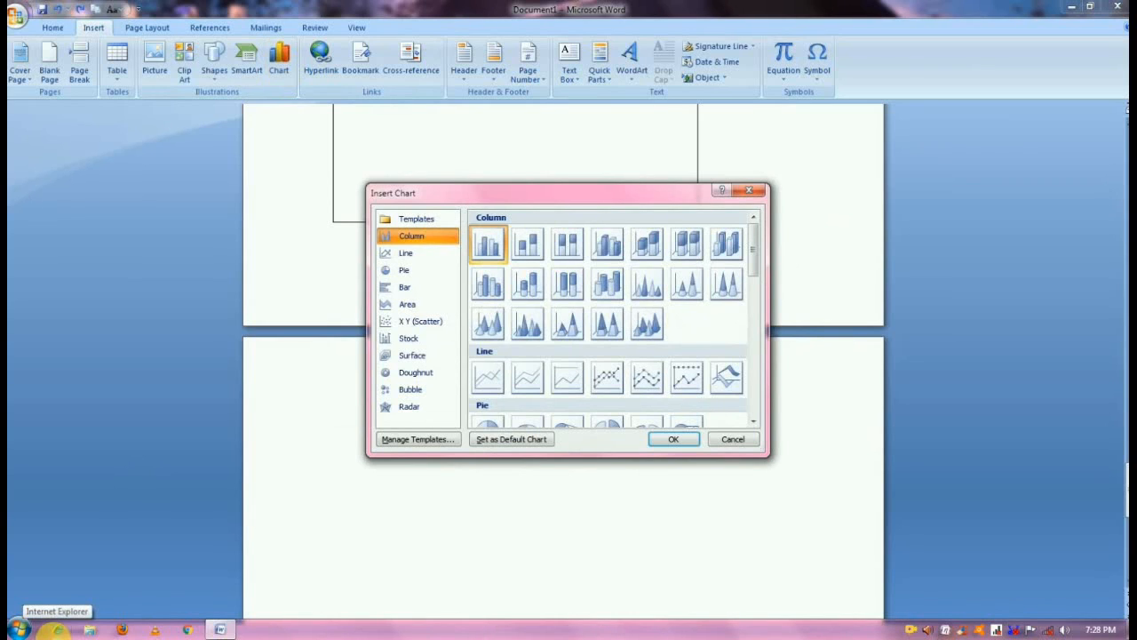
pyautogui.click(503, 288)
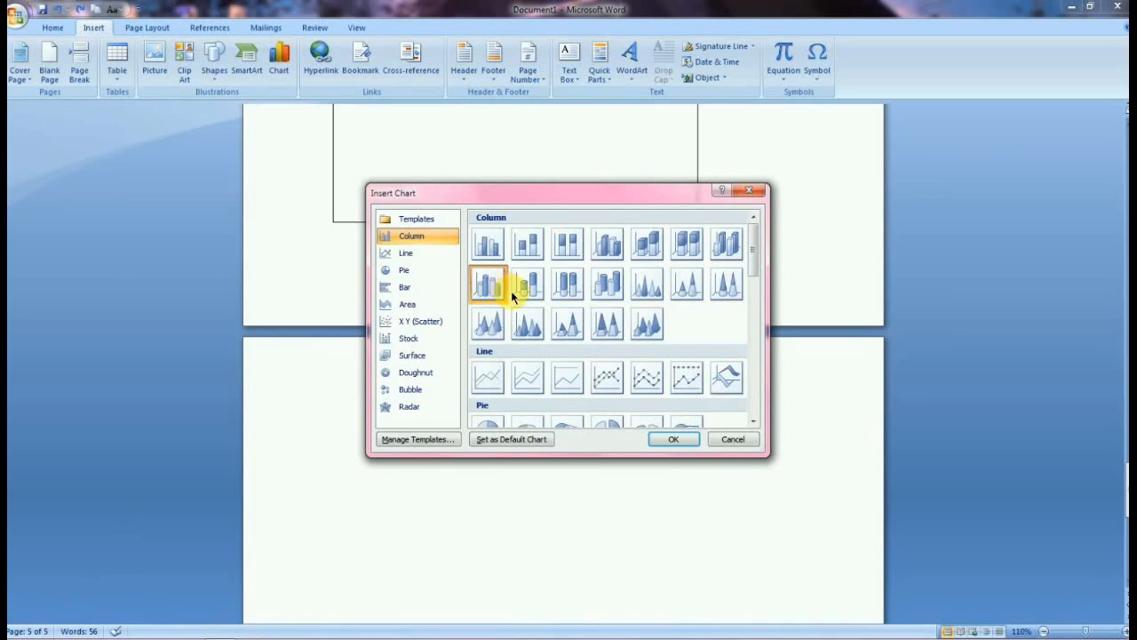
pyautogui.click(421, 257)
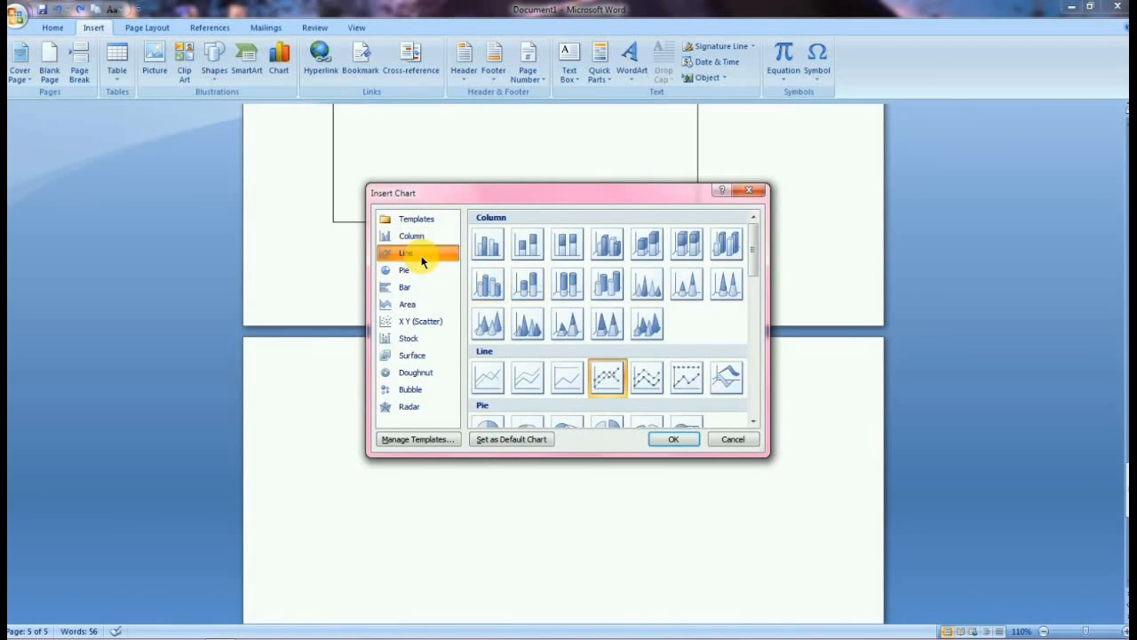
pyautogui.click(593, 338)
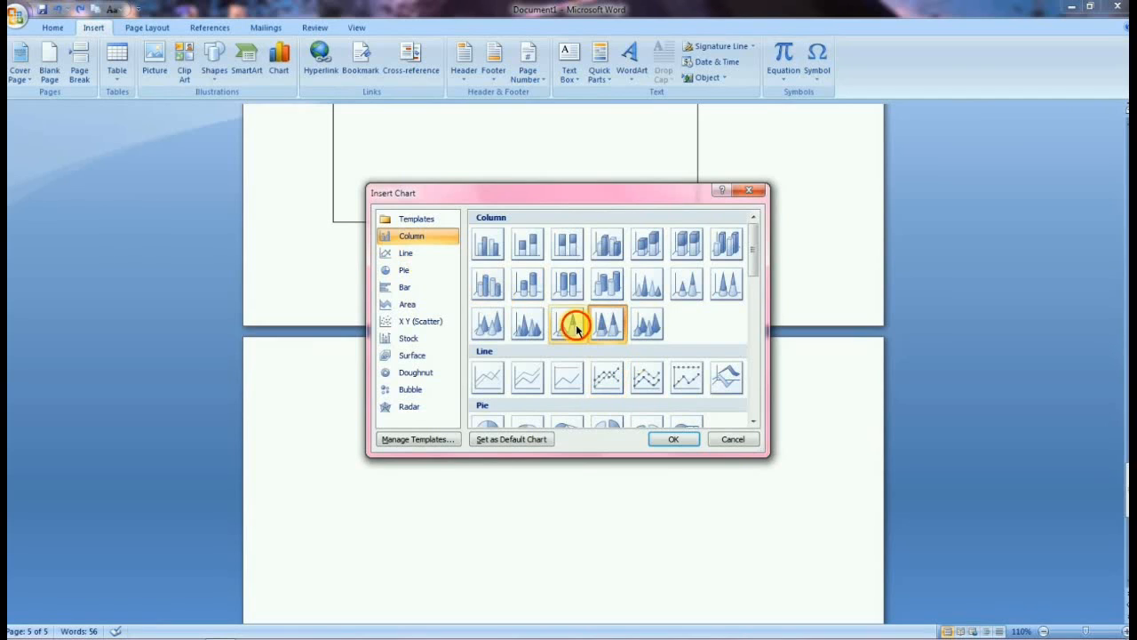
pyautogui.click(571, 324)
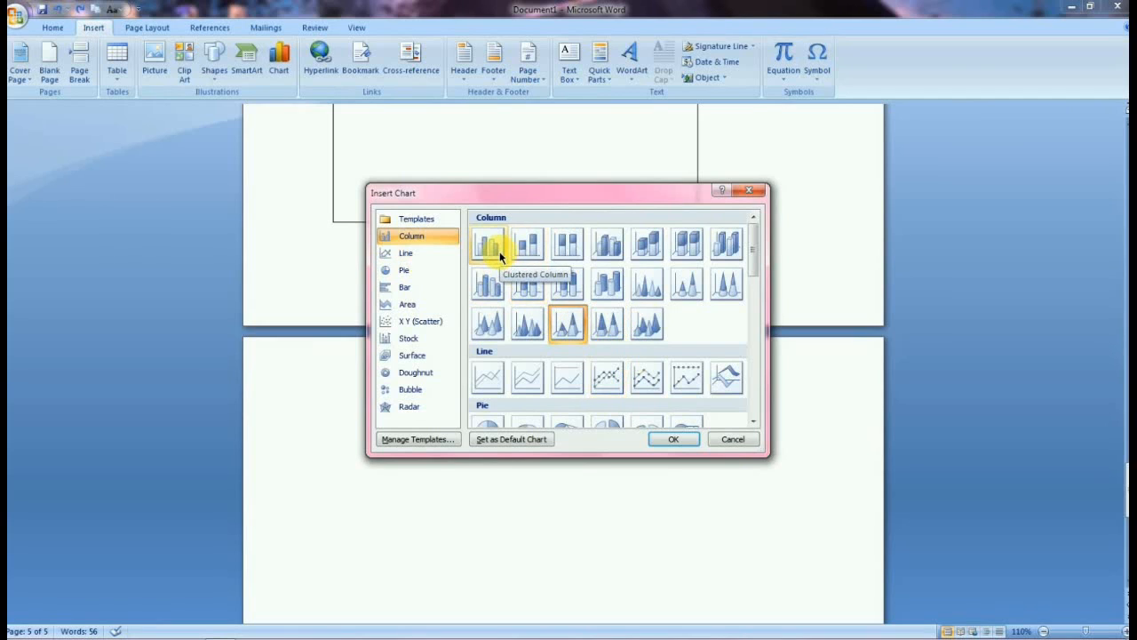
pyautogui.click(522, 253)
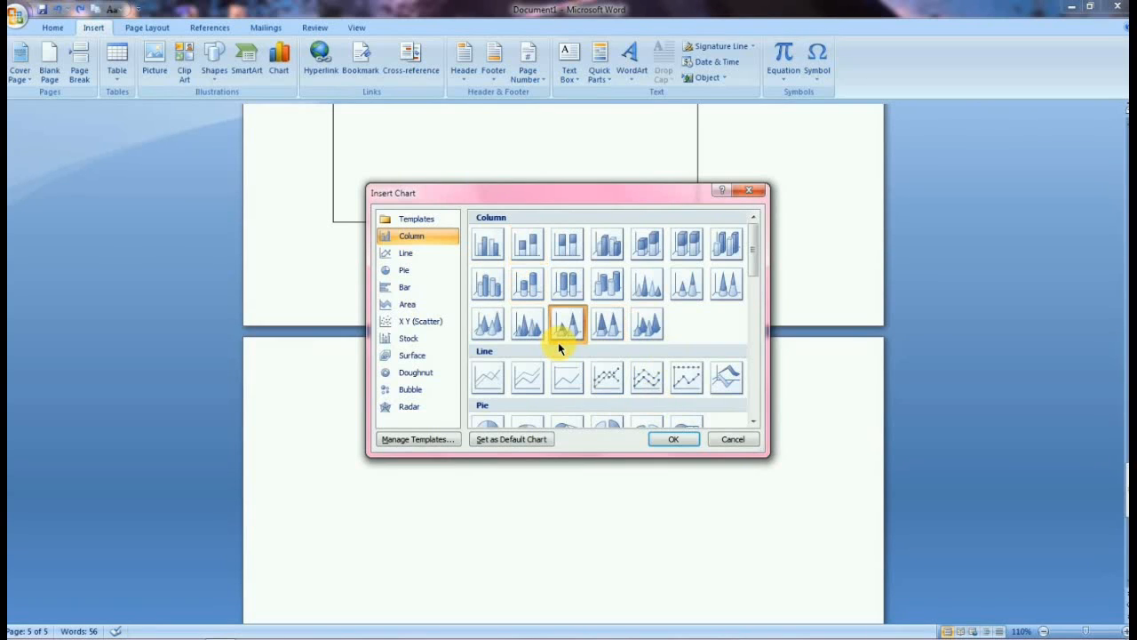
# Examine the Surface, Doughnut and Bubble chart types, then close the Insert Chart dialog without inserting.
pyautogui.scroll(-10, 558, 342)
pyautogui.click(528, 353)
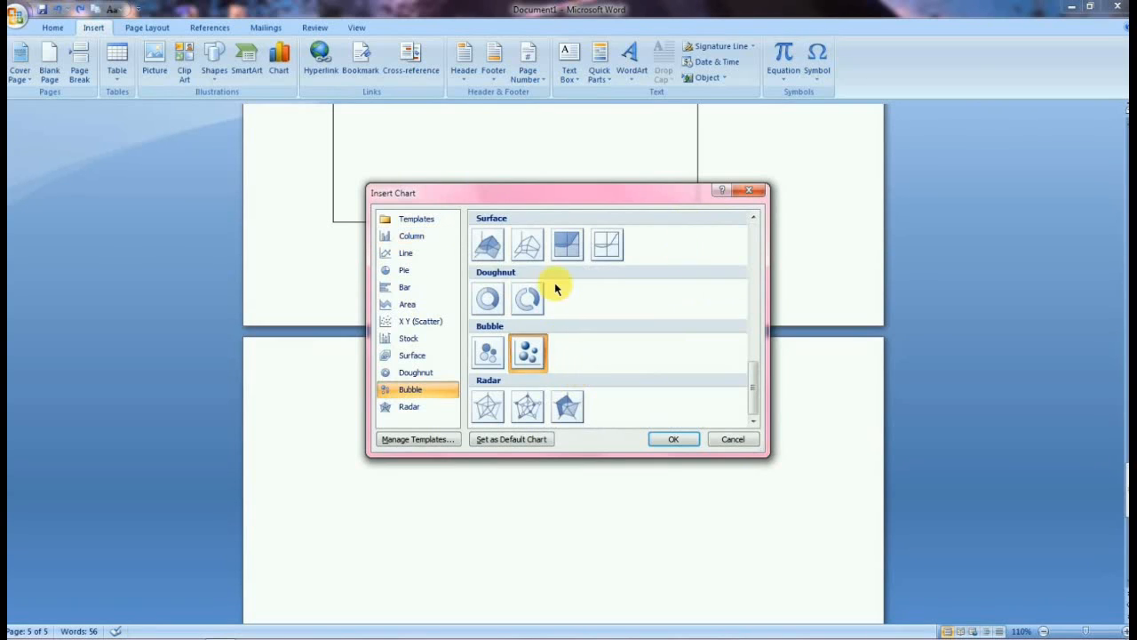
pyautogui.click(528, 299)
pyautogui.click(488, 236)
pyautogui.scroll(10, 488, 236)
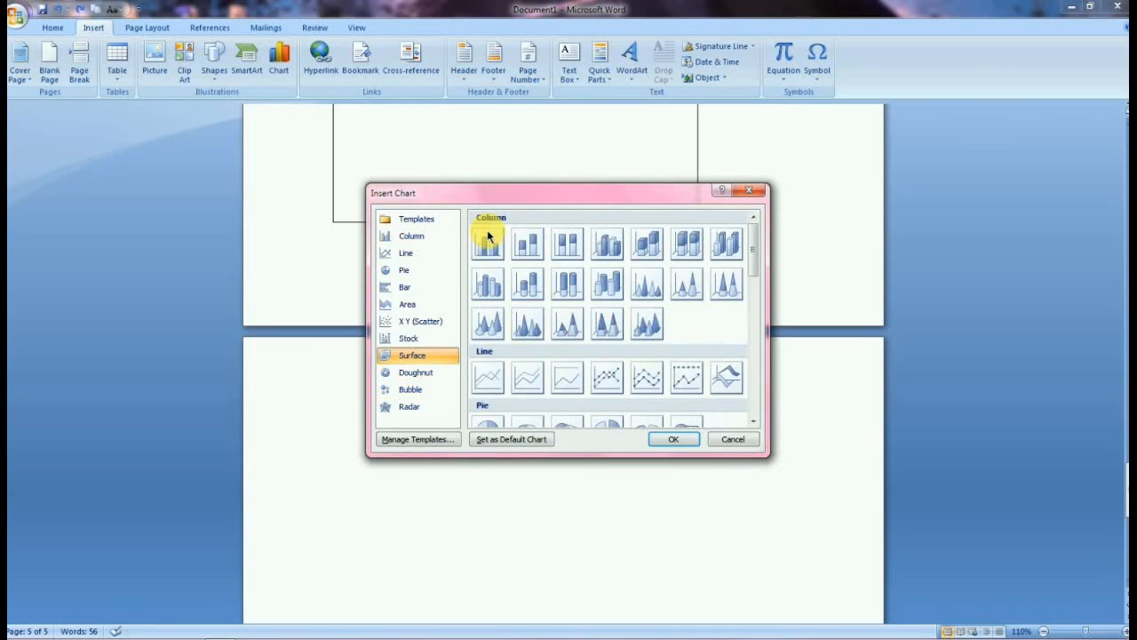
pyautogui.click(486, 240)
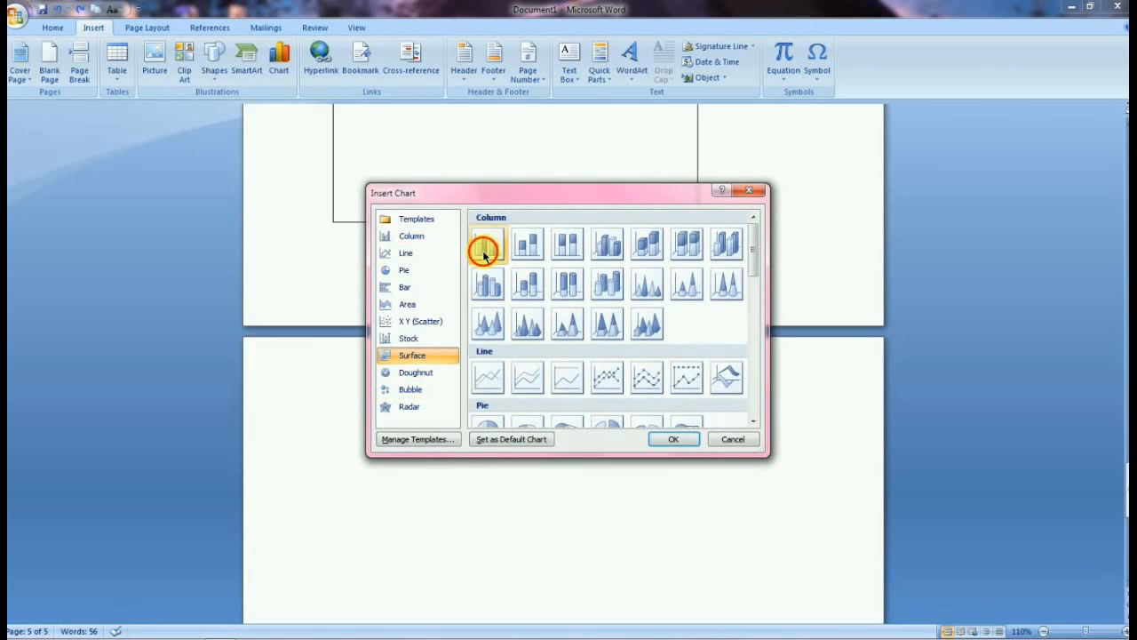
pyautogui.click(753, 194)
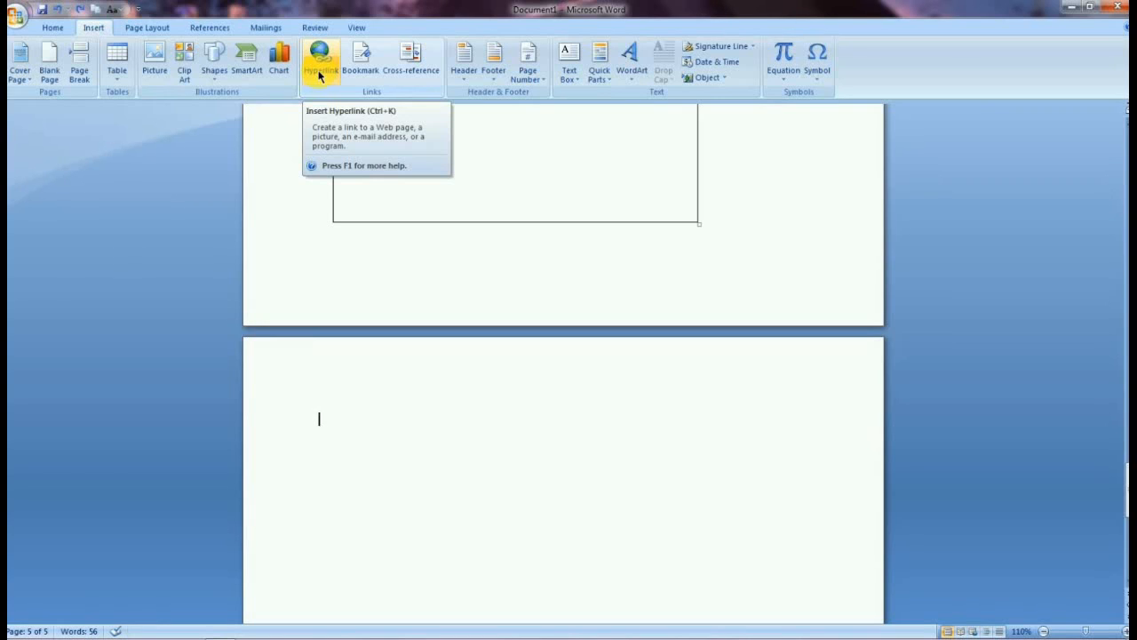
# Open the Insert Hyperlink dialog, browse files in My Documents, and close it without inserting a link.
pyautogui.click(320, 72)
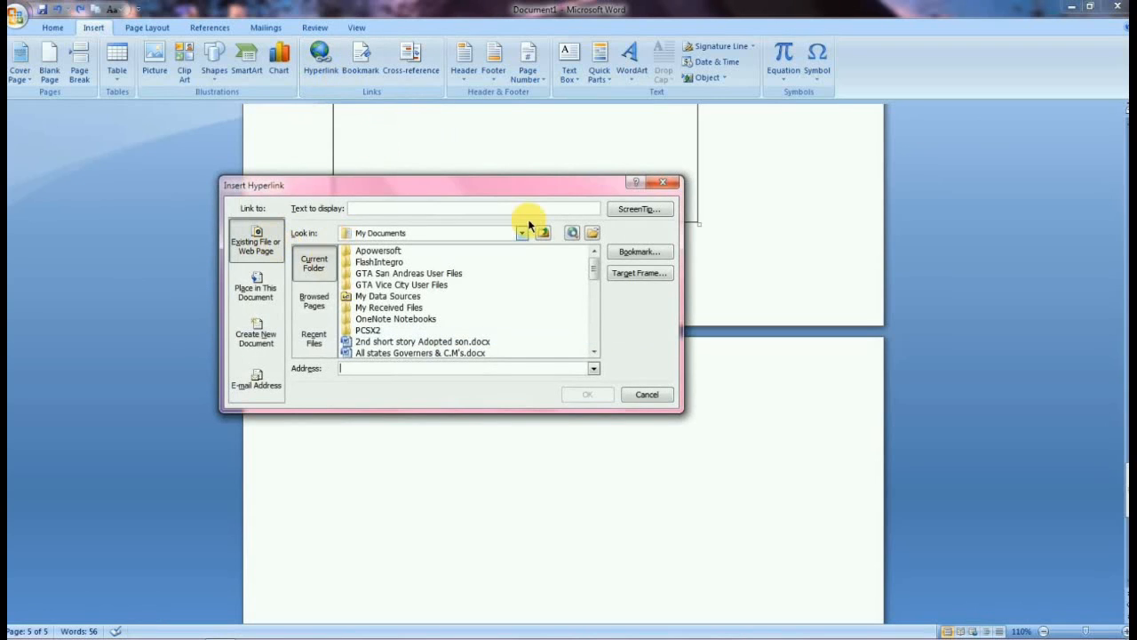
pyautogui.click(382, 273)
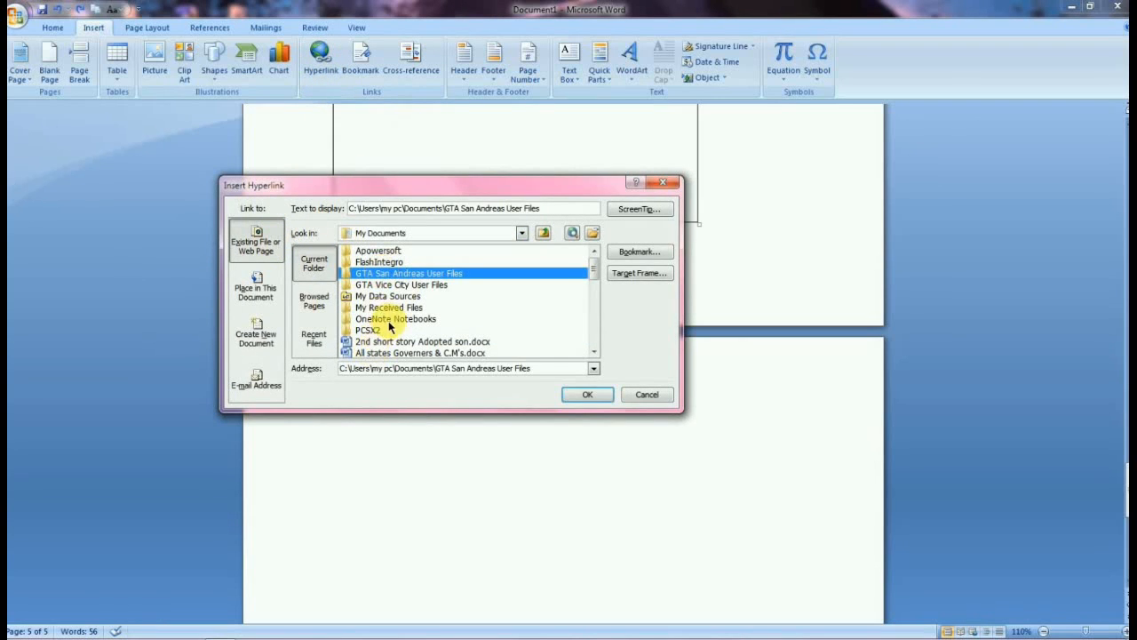
pyautogui.click(382, 343)
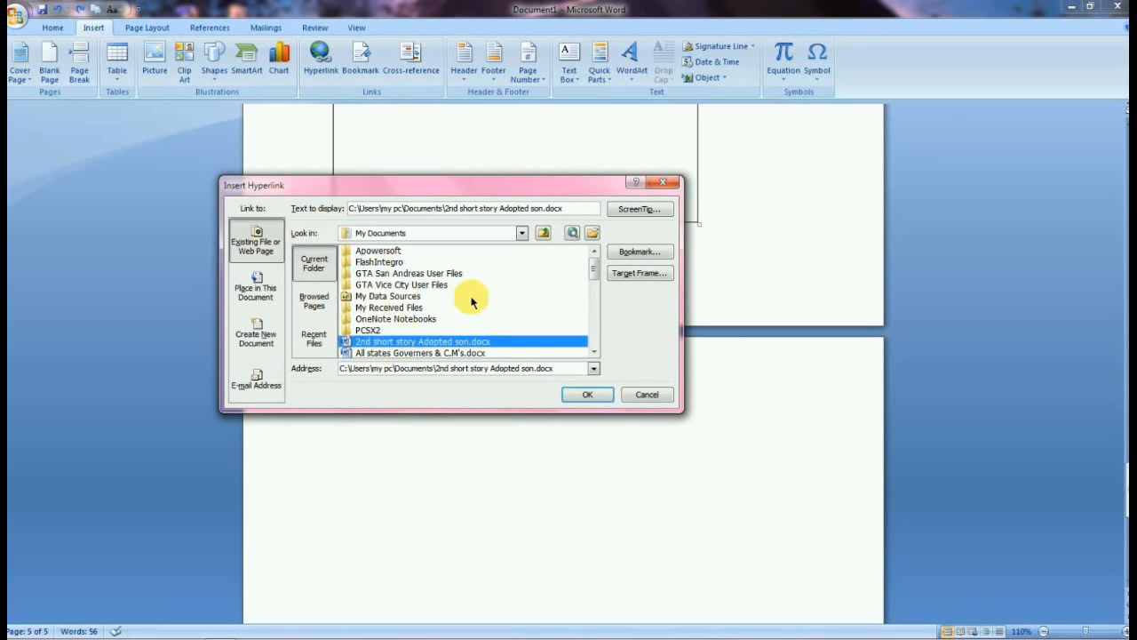
pyautogui.click(661, 181)
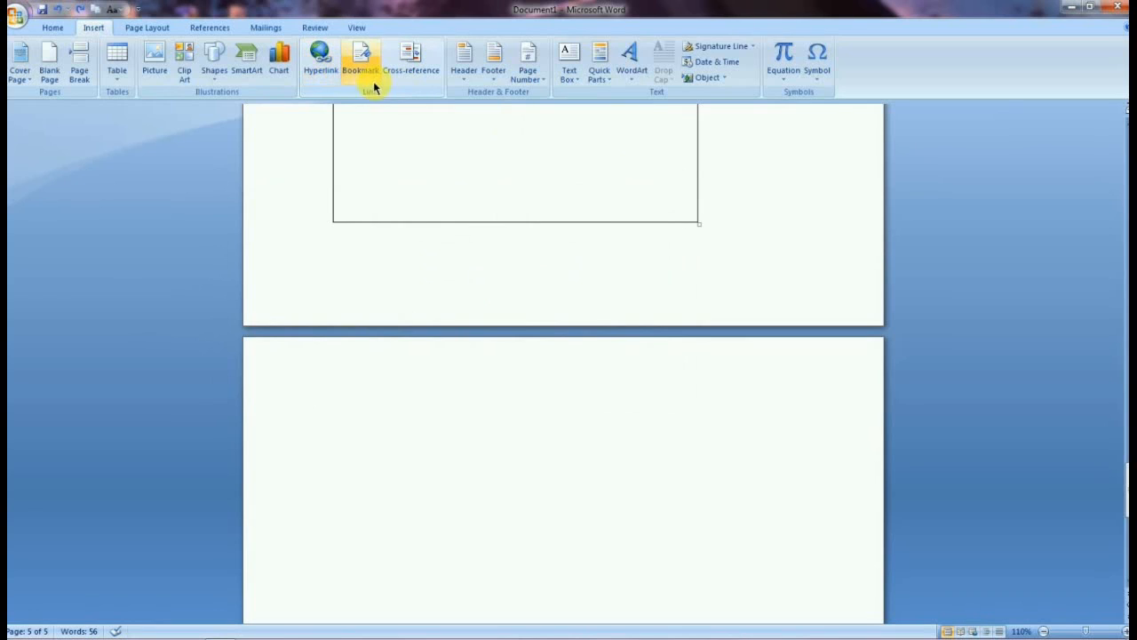
# Open the Bookmark dialog and close it without adding a bookmark.
pyautogui.click(361, 67)
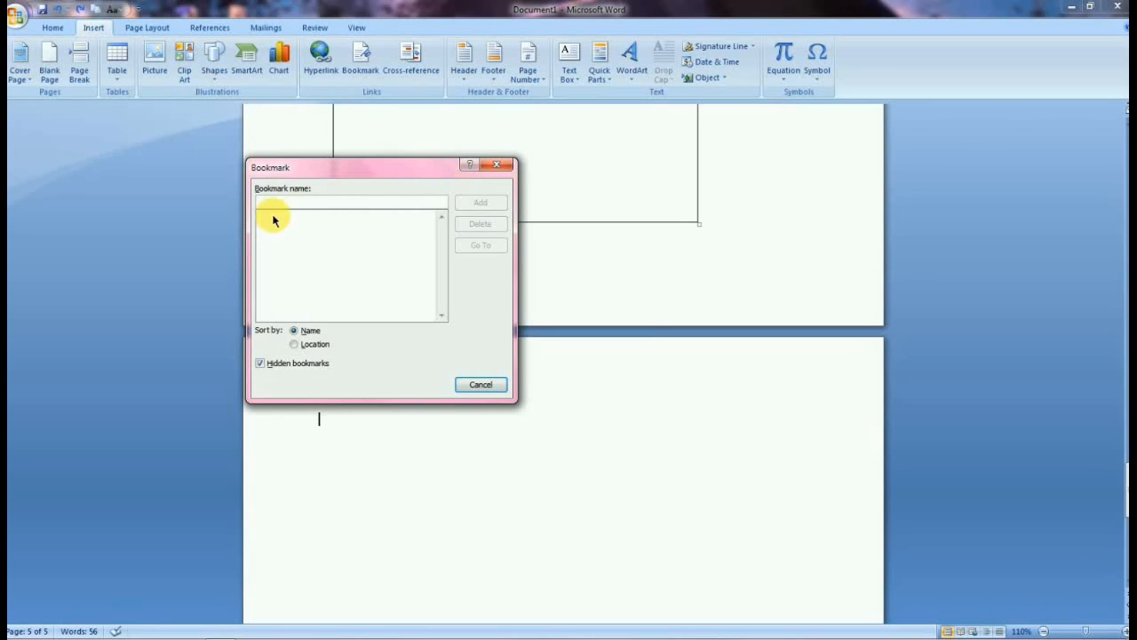
pyautogui.click(302, 209)
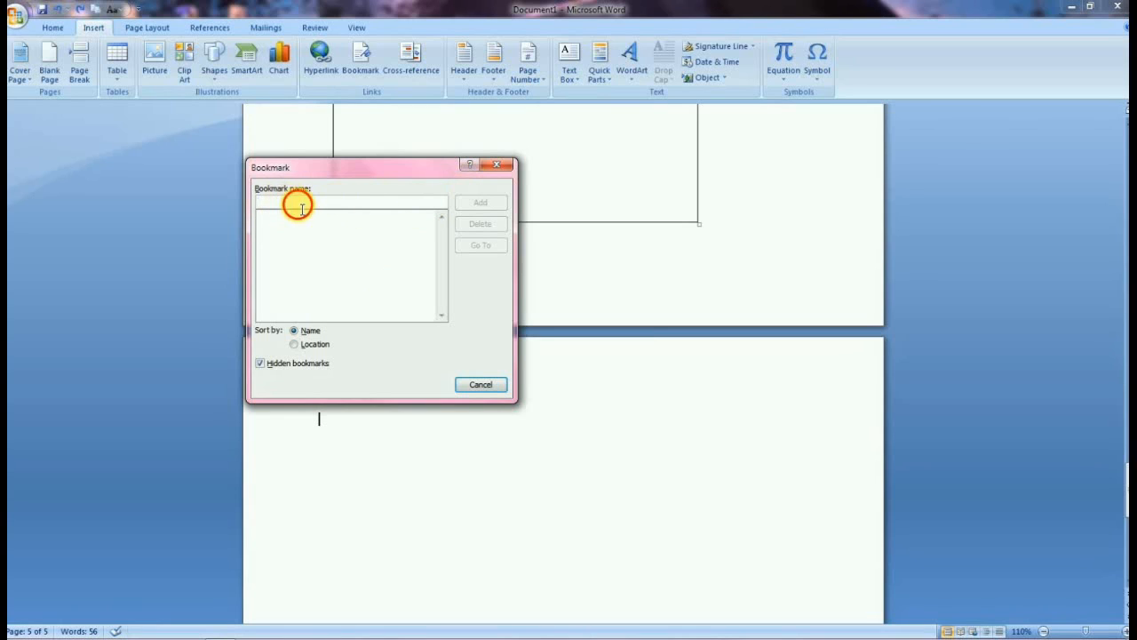
pyautogui.click(501, 164)
# Open the Cross-reference dialog, examine the reference type and insert-reference options, and cancel it.
pyautogui.click(410, 62)
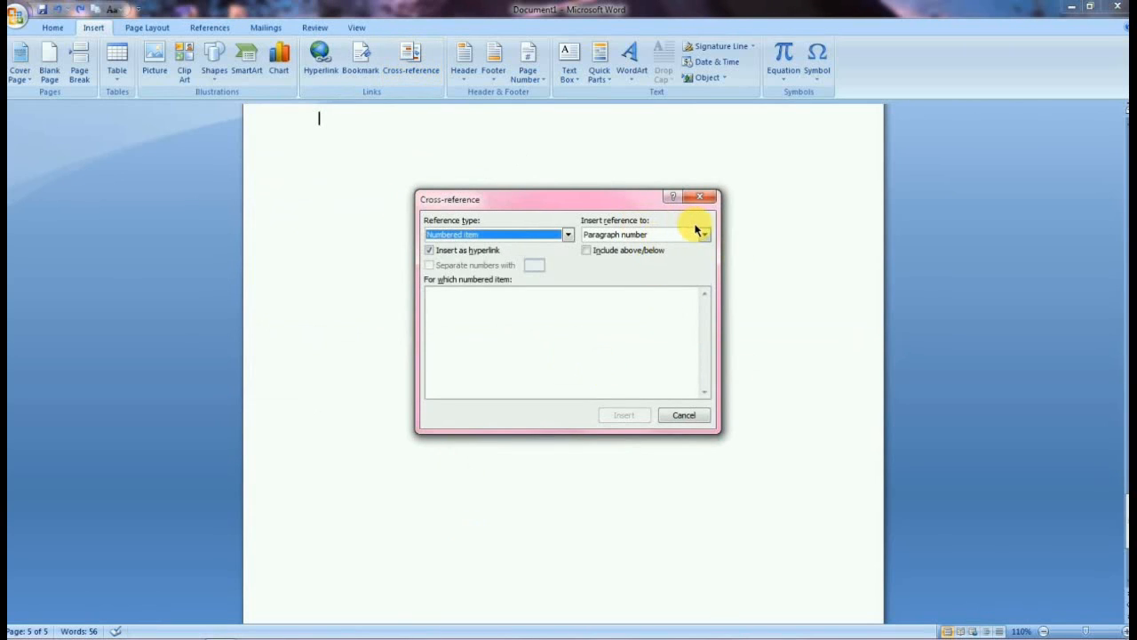
pyautogui.click(704, 235)
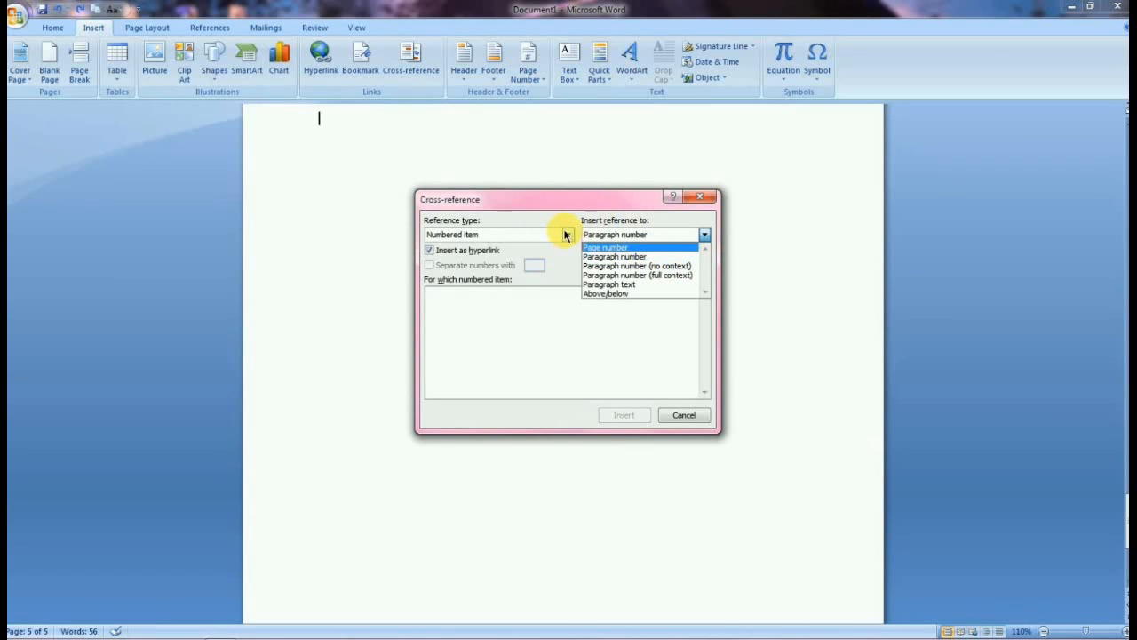
pyautogui.click(568, 234)
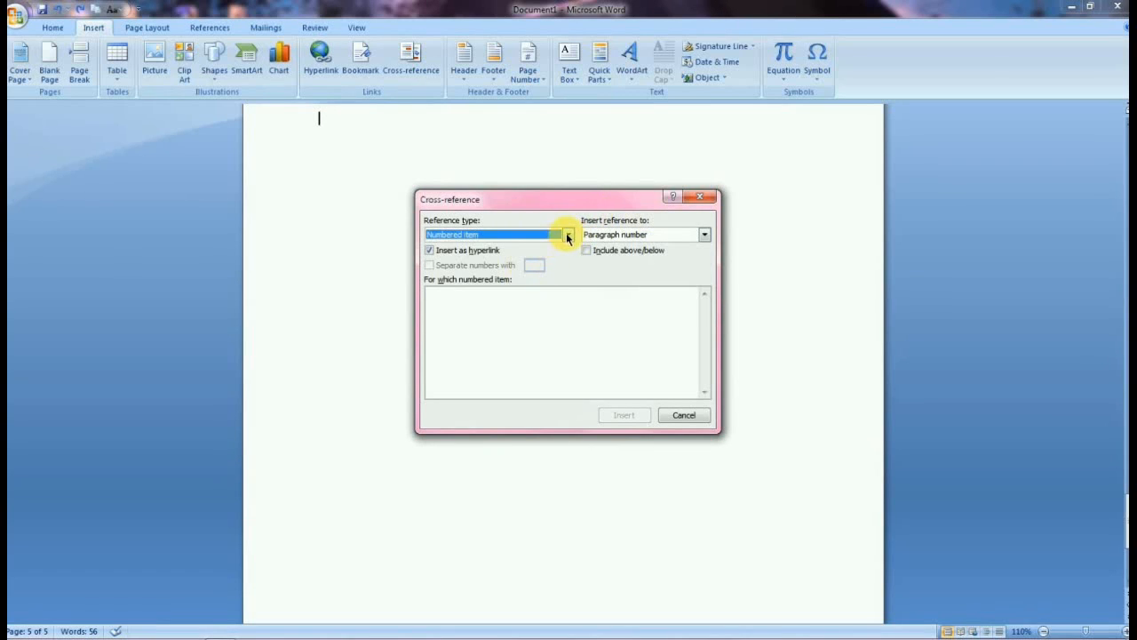
pyautogui.click(568, 234)
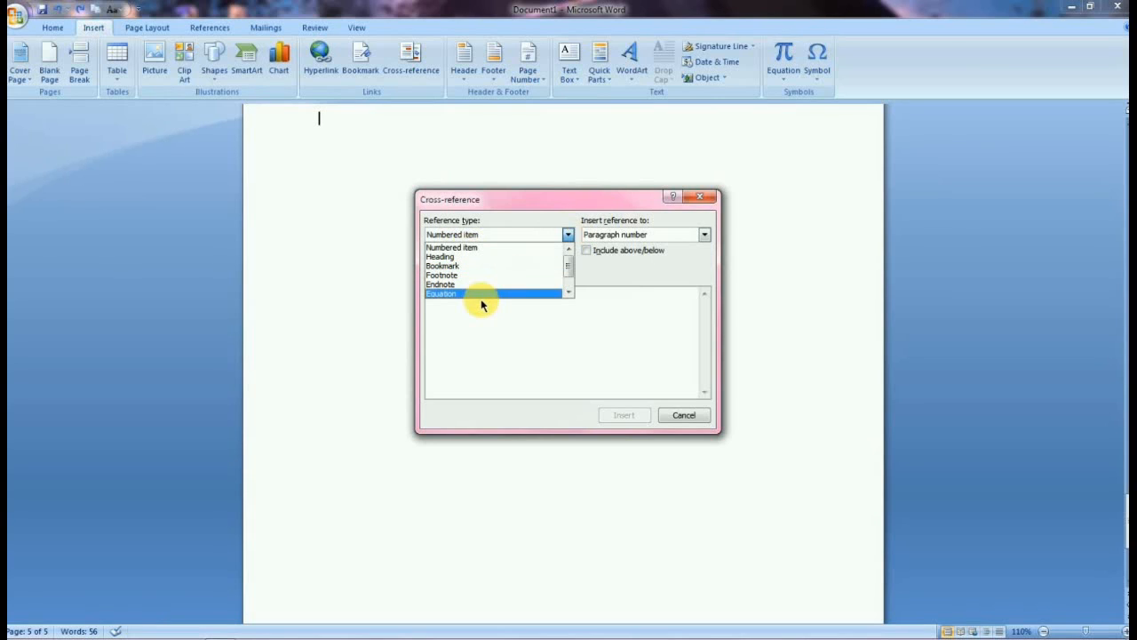
pyautogui.click(684, 415)
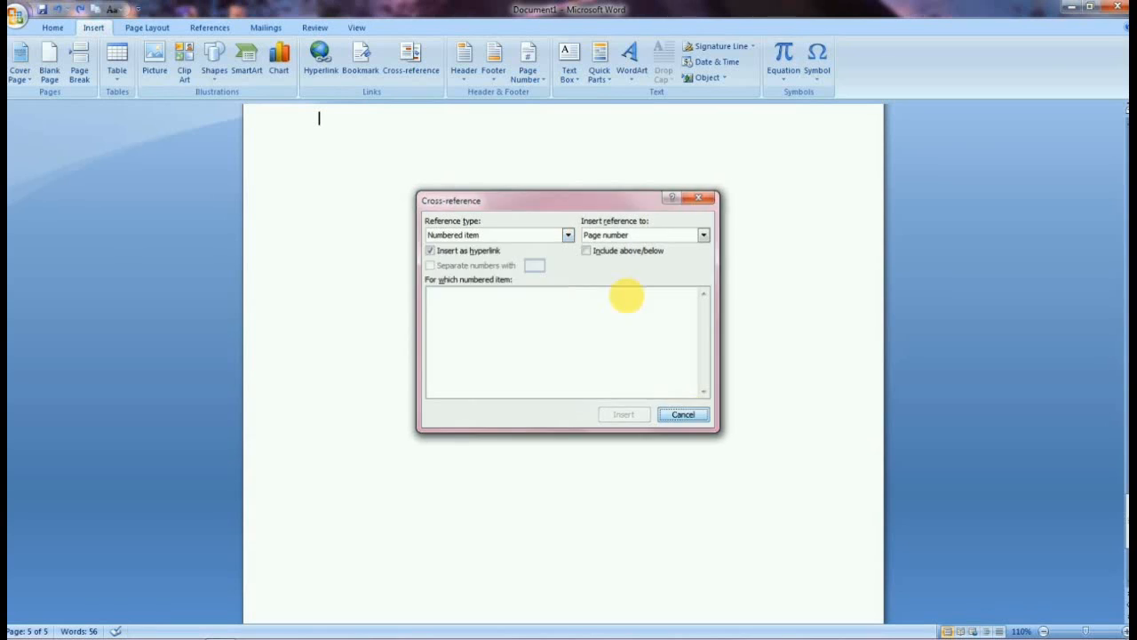
# Insert the built-in Alphabet header into the document.
pyautogui.click(465, 76)
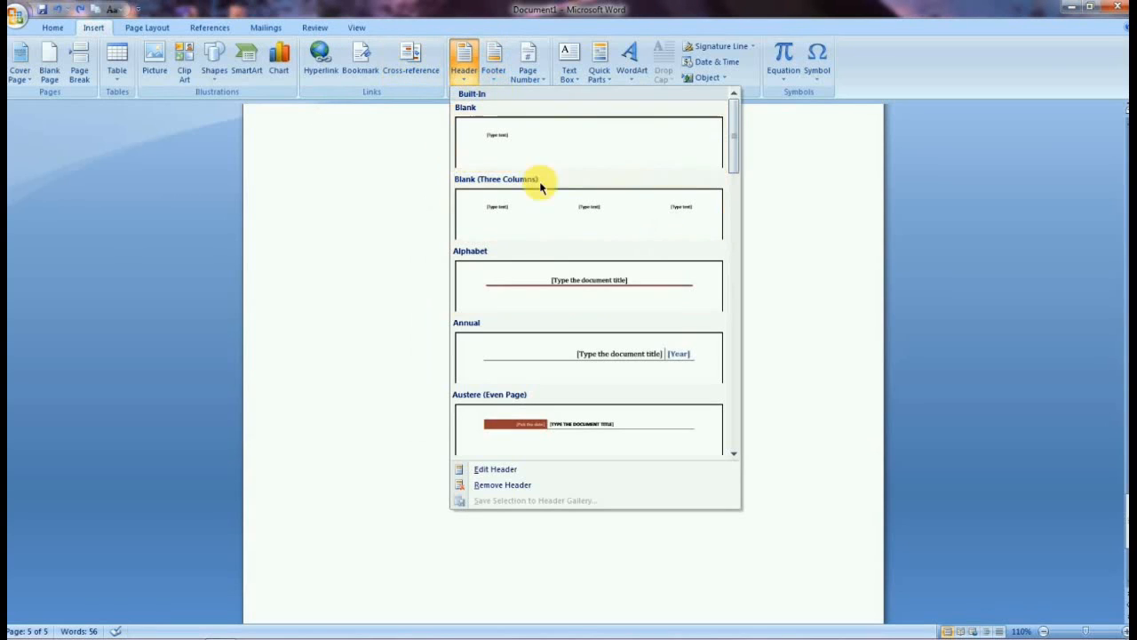
pyautogui.click(580, 283)
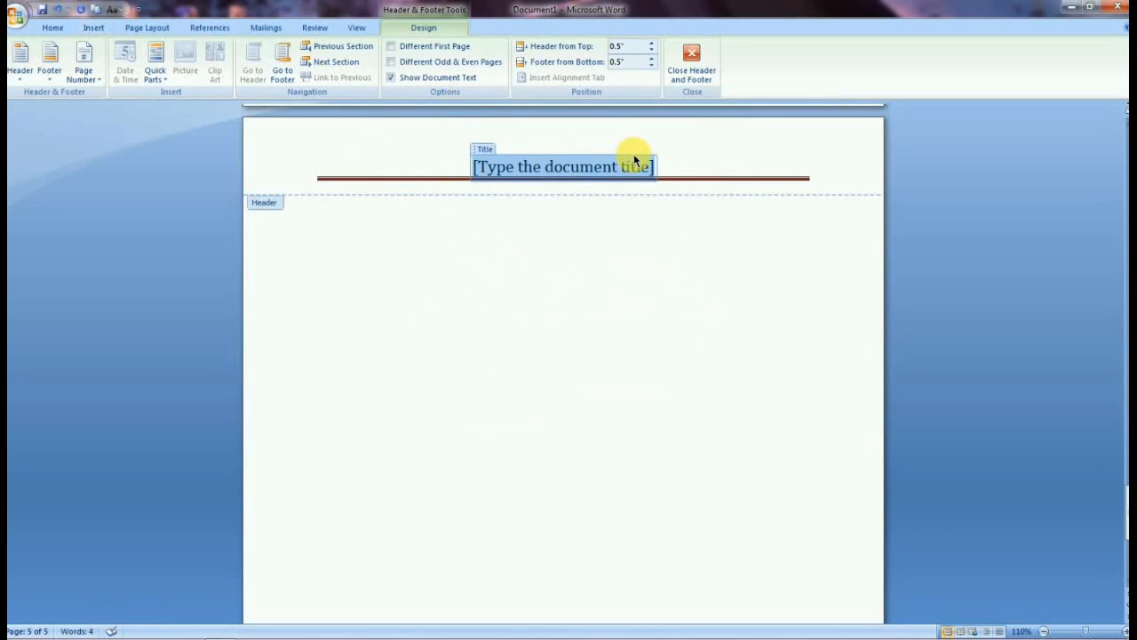
pyautogui.scroll(-10, 300, 209)
pyautogui.scroll(-2, 266, 399)
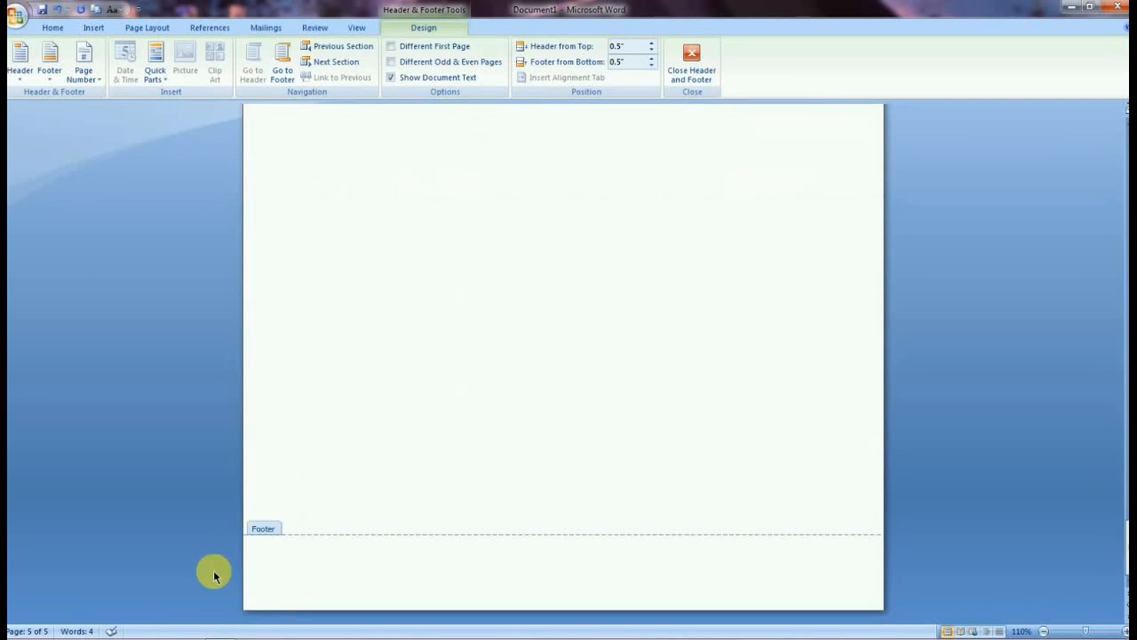
pyautogui.scroll(-9, 522, 578)
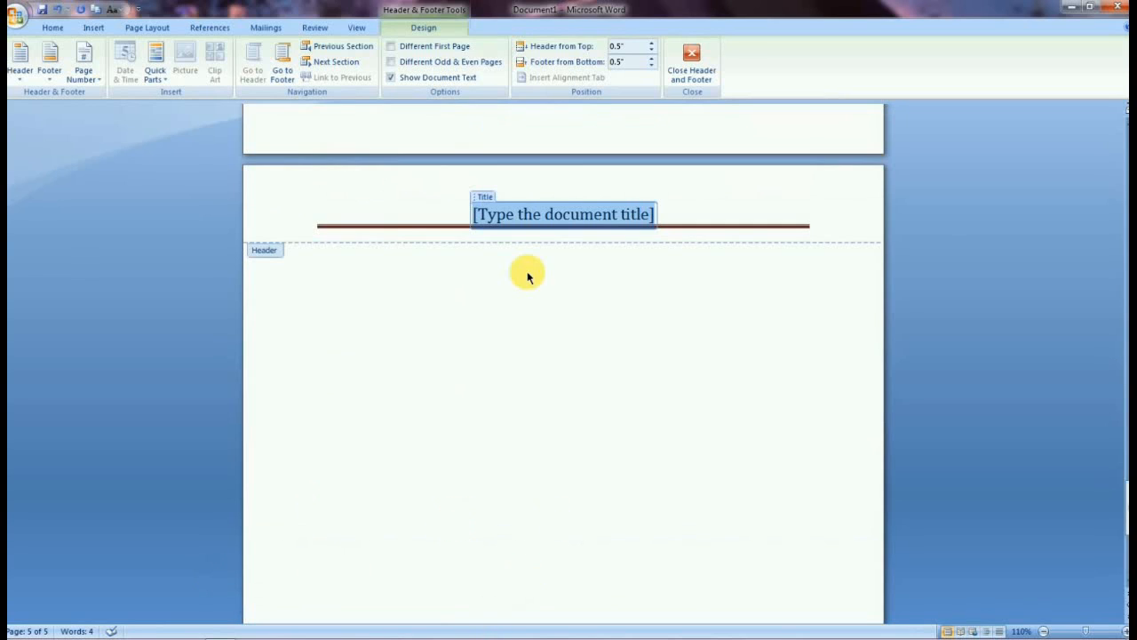
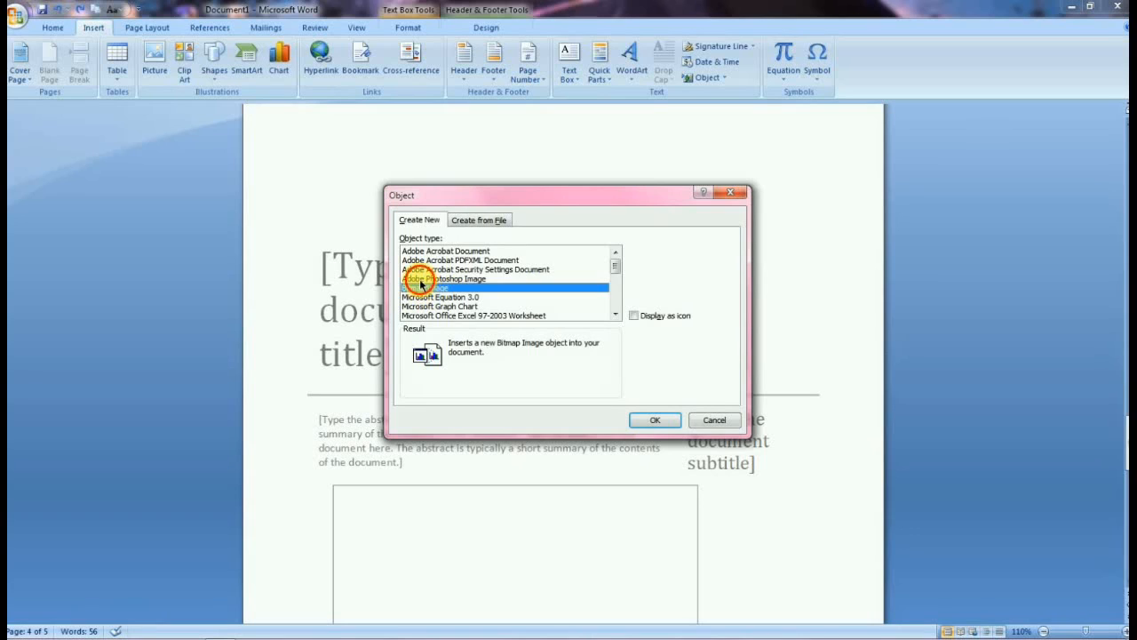
# Browse the Object dialog's Create New object types and Create from File options, then close it without inserting.
pyautogui.click(432, 251)
pyautogui.click(458, 221)
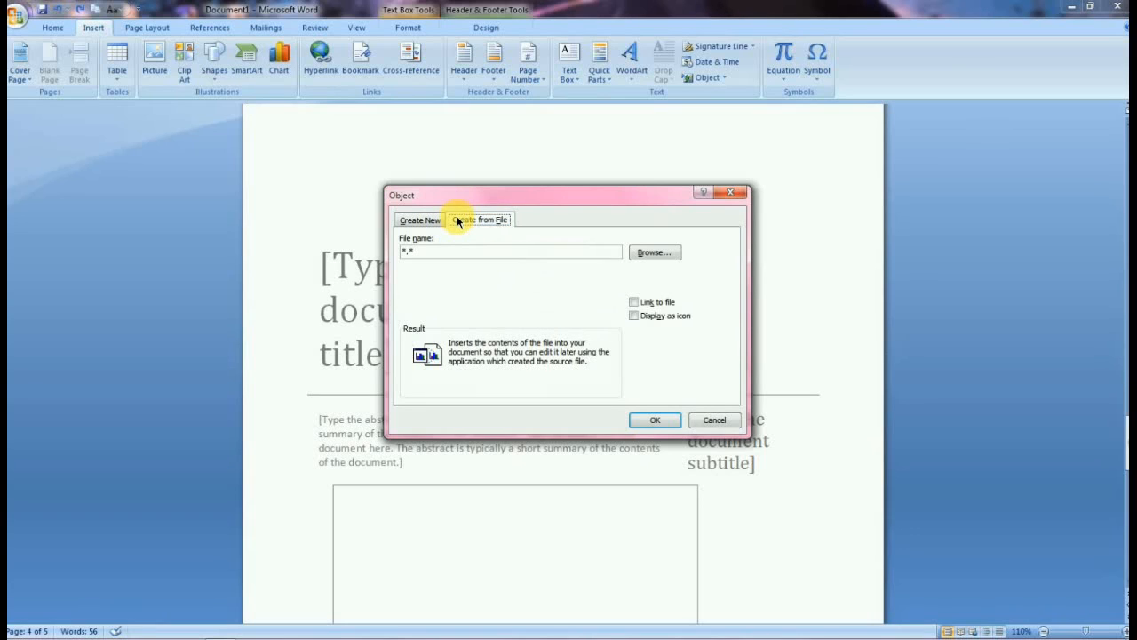
pyautogui.click(421, 220)
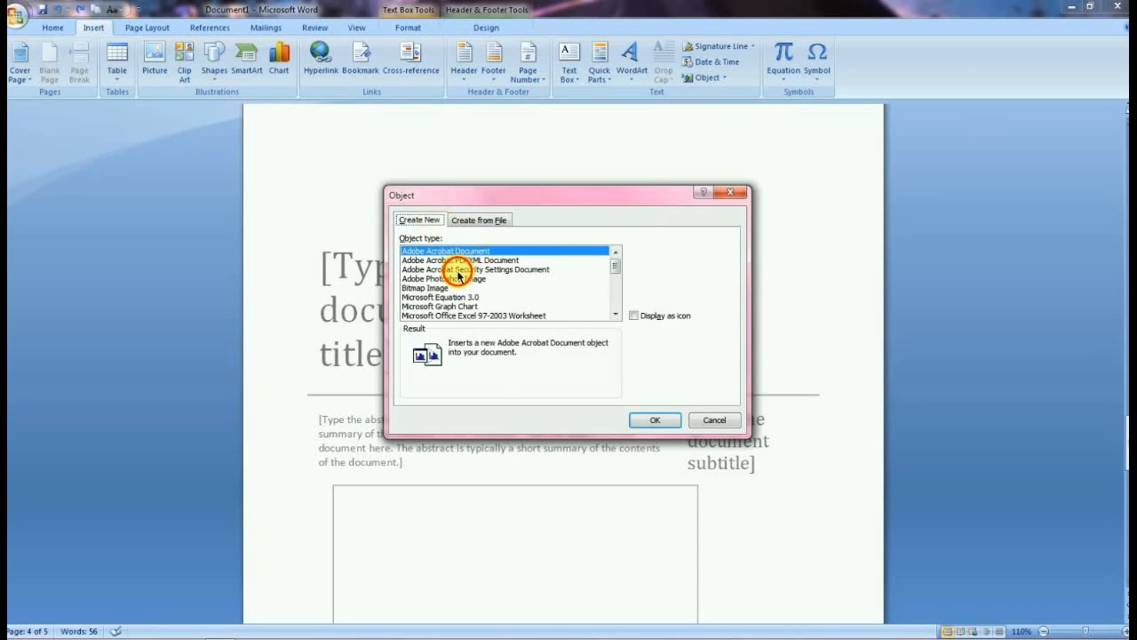
pyautogui.click(457, 270)
pyautogui.click(465, 221)
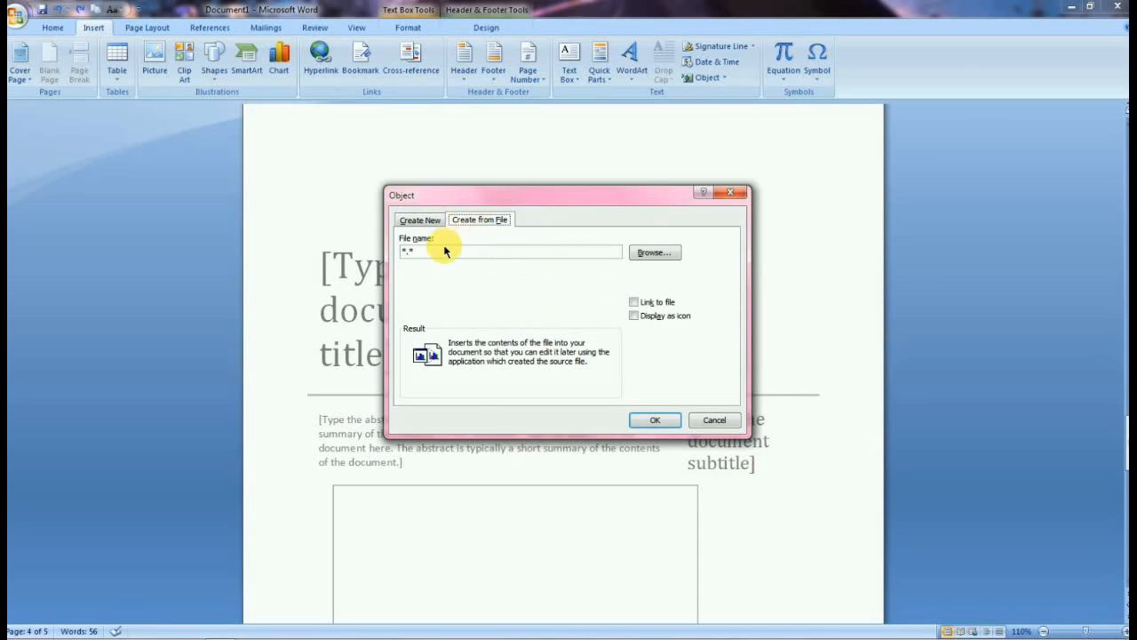
pyautogui.click(415, 220)
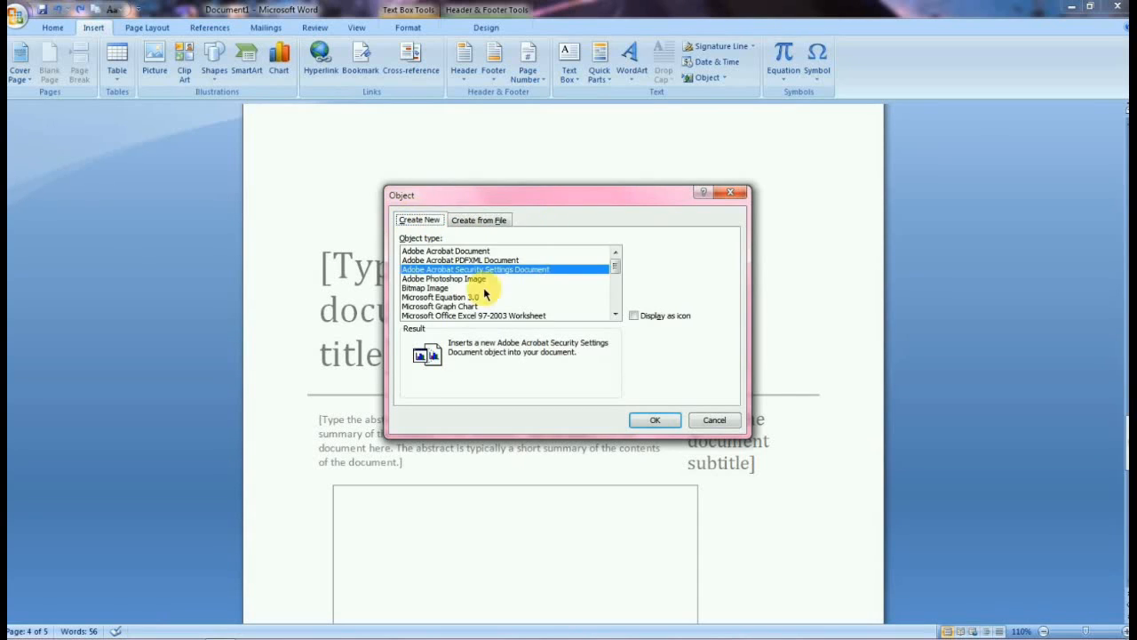
pyautogui.click(443, 279)
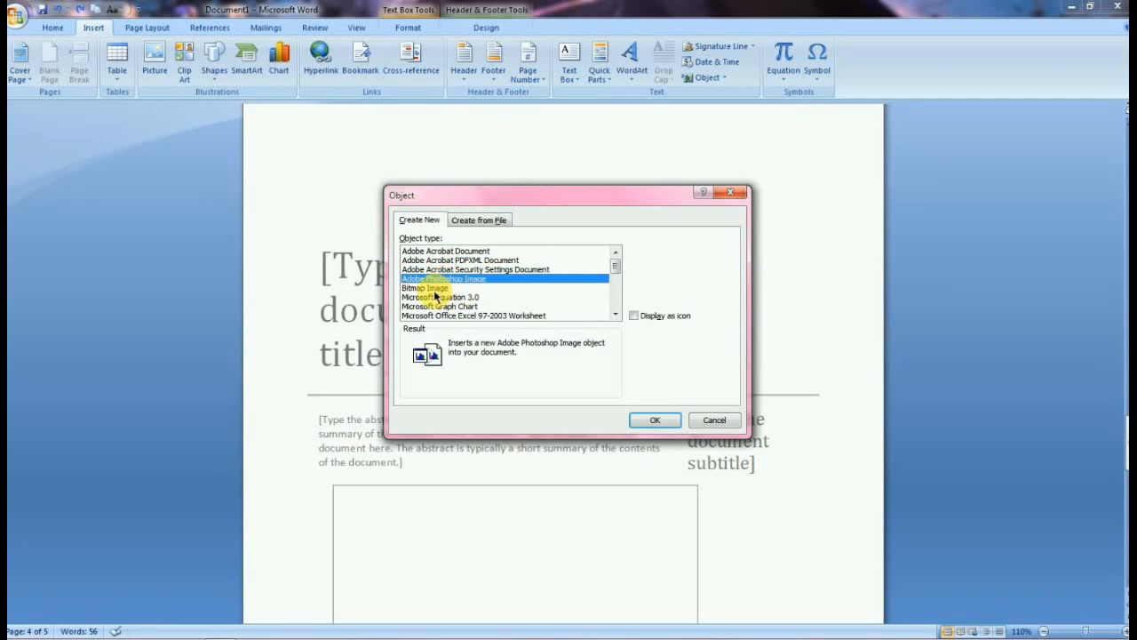
pyautogui.click(483, 220)
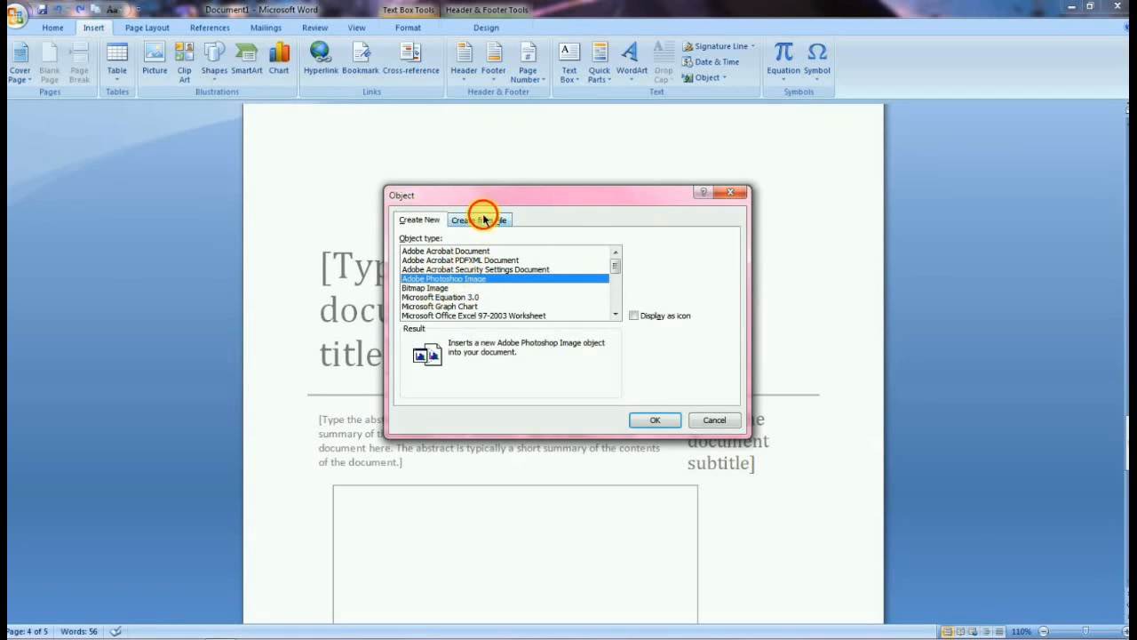
pyautogui.click(417, 221)
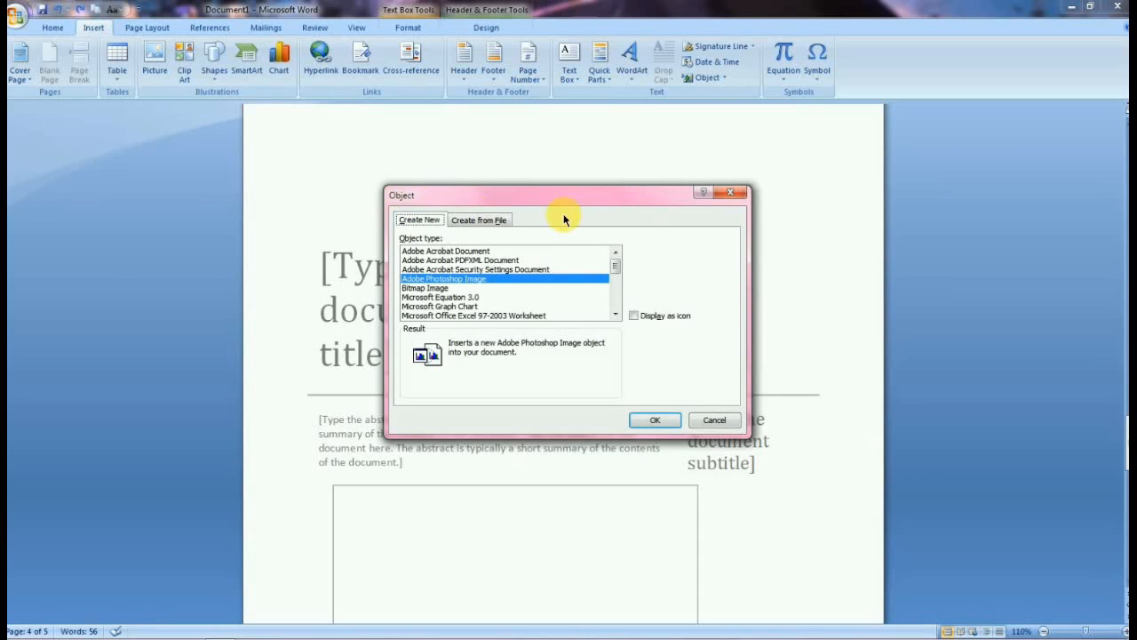
pyautogui.click(730, 193)
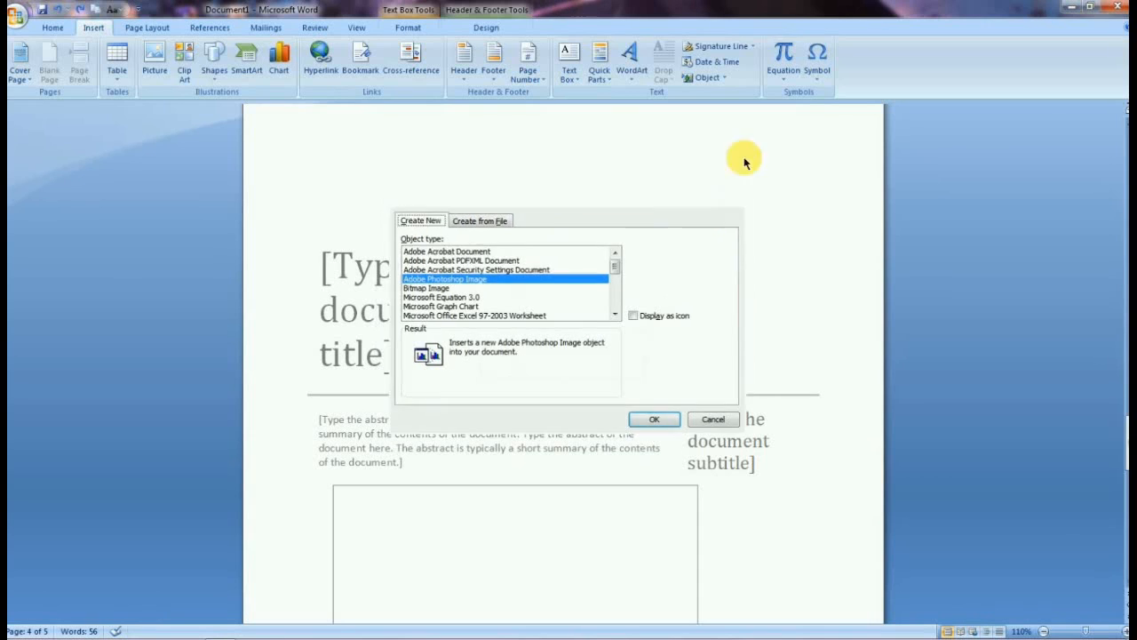
# Insert a new blank equation into the selected text box from the Equation gallery.
pyautogui.click(782, 78)
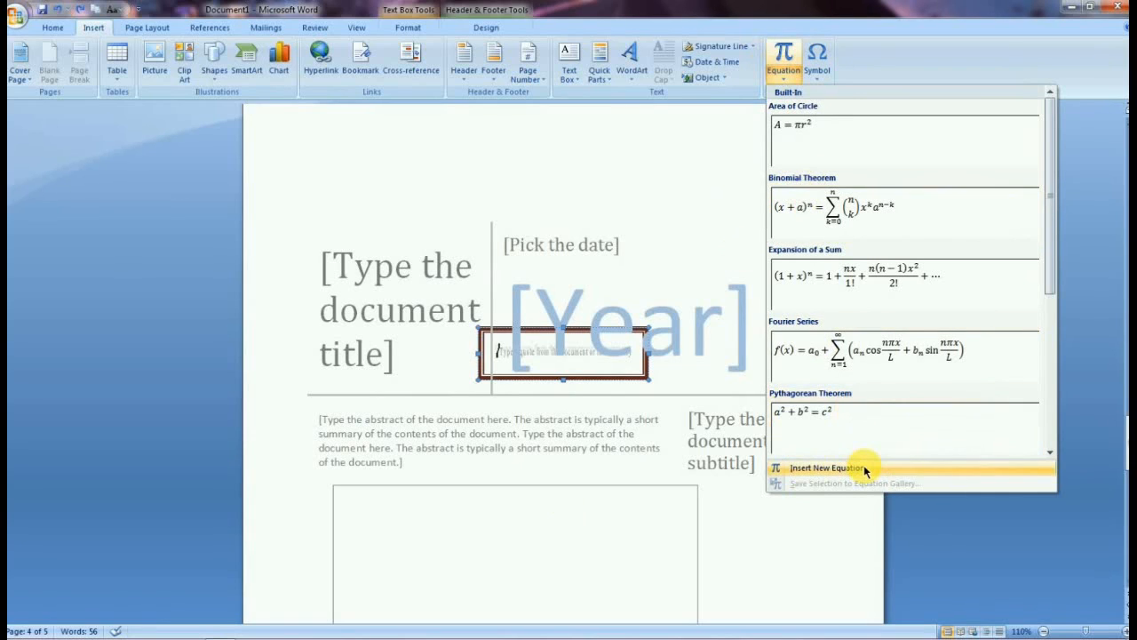
pyautogui.click(863, 464)
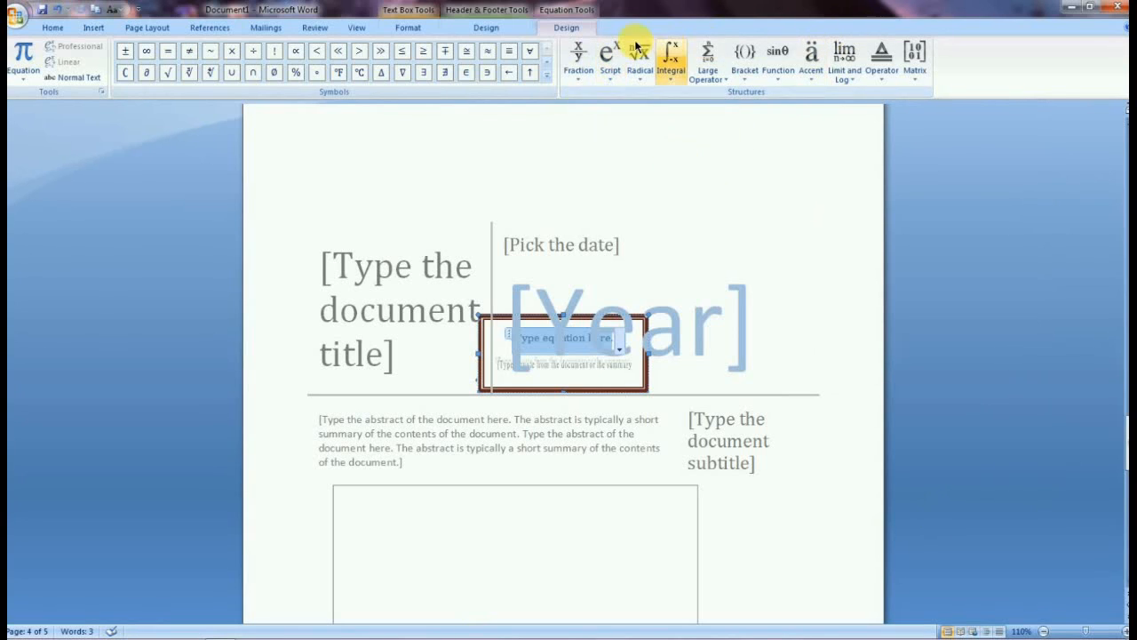
# Open the More Symbols dialog, browse the Special Characters list and several symbol subsets, and close it without inserting.
pyautogui.click(99, 30)
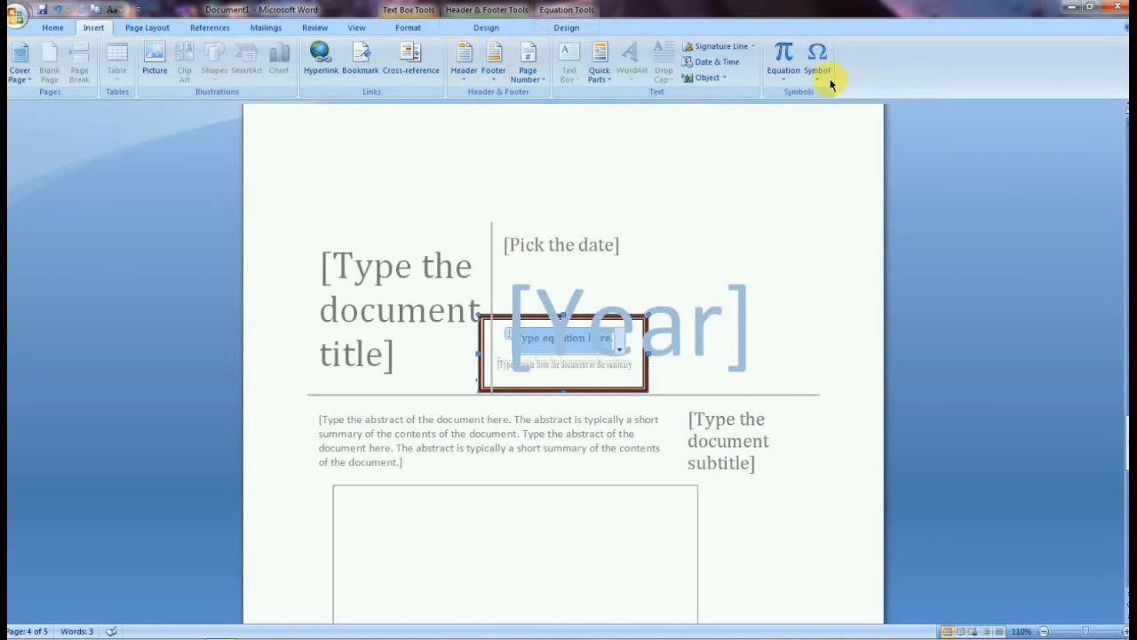
pyautogui.click(785, 73)
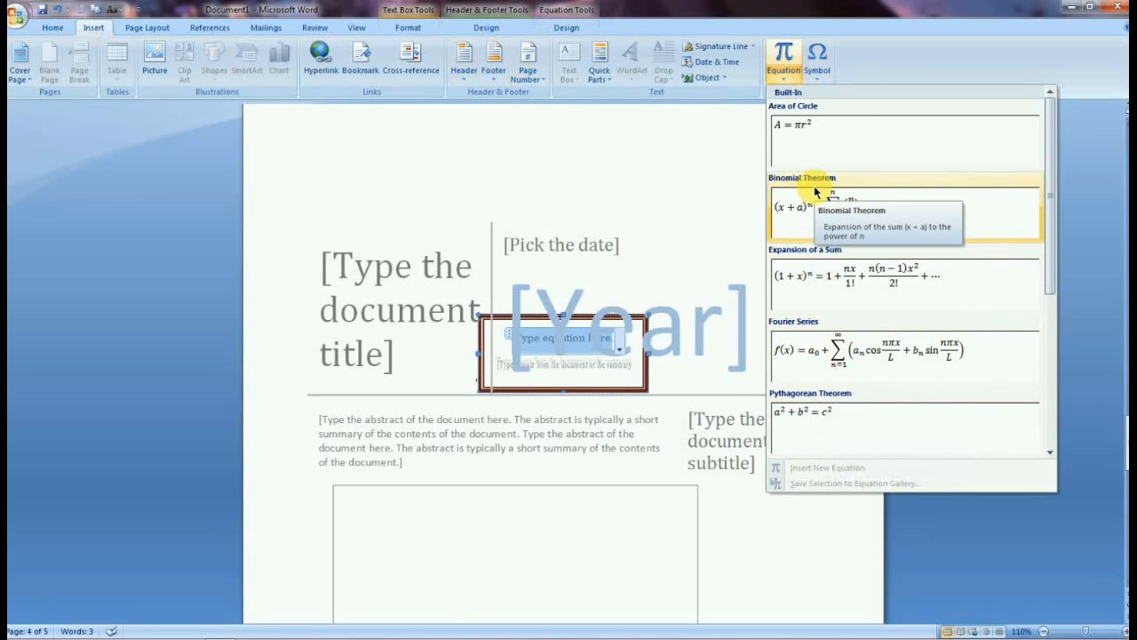
pyautogui.click(816, 61)
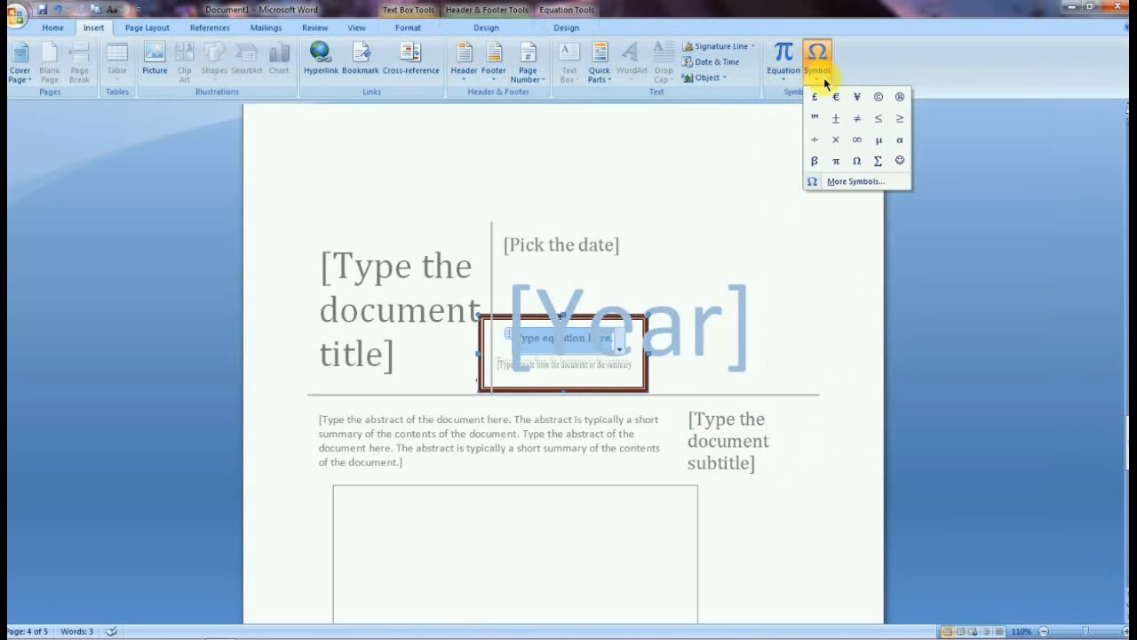
pyautogui.click(846, 181)
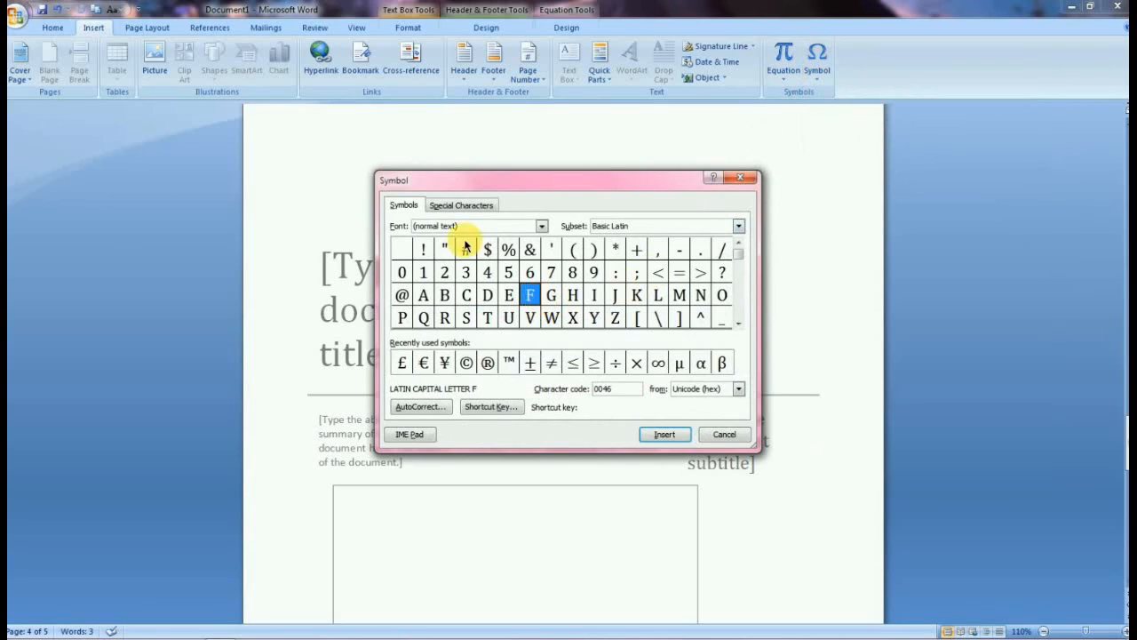
pyautogui.click(462, 204)
pyautogui.click(414, 319)
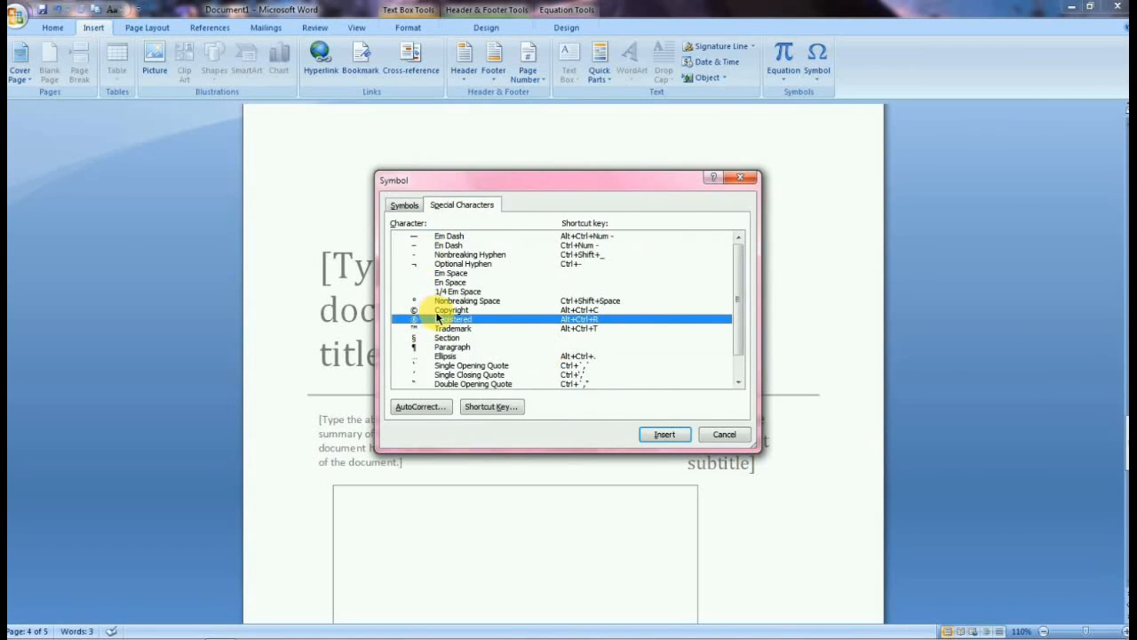
pyautogui.click(414, 356)
pyautogui.click(405, 205)
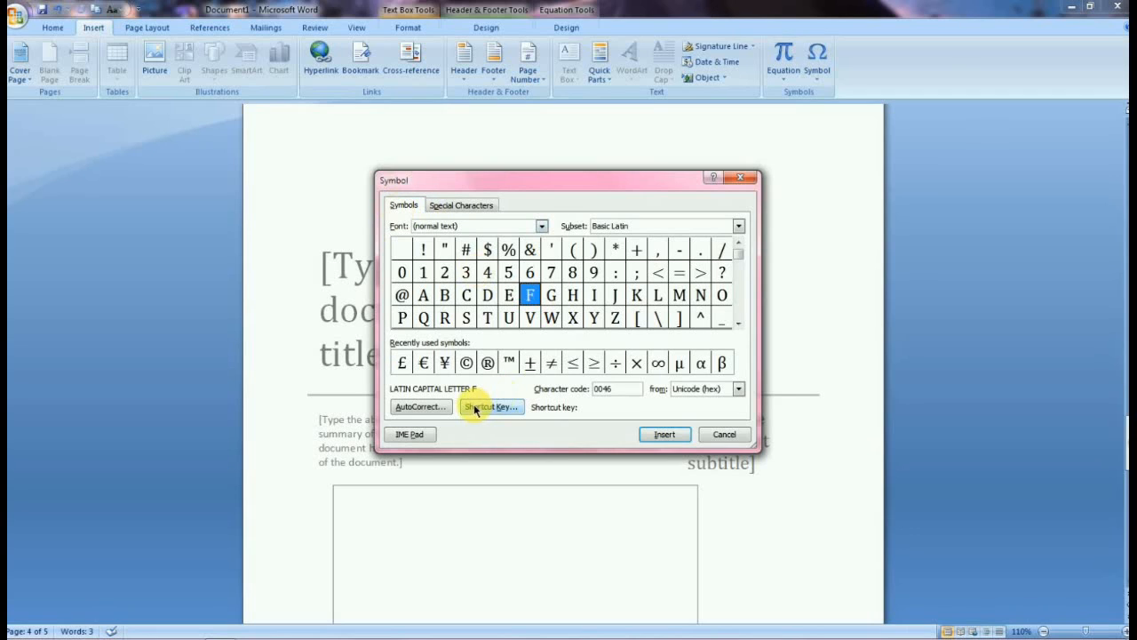
pyautogui.click(590, 318)
pyautogui.scroll(-10, 741, 322)
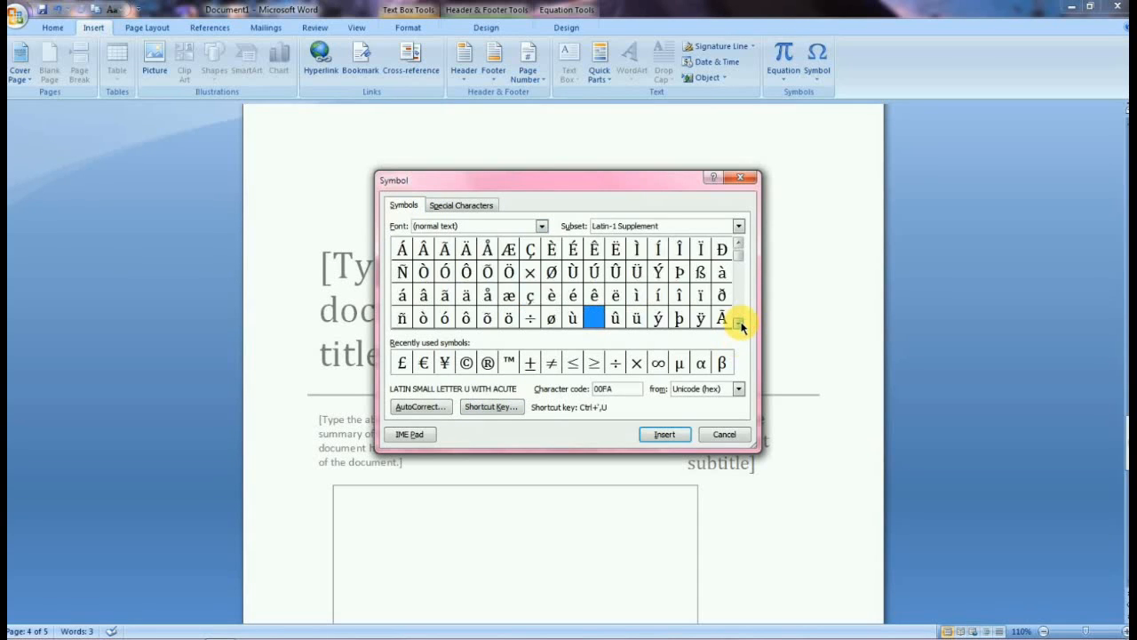
pyautogui.scroll(-15, 741, 322)
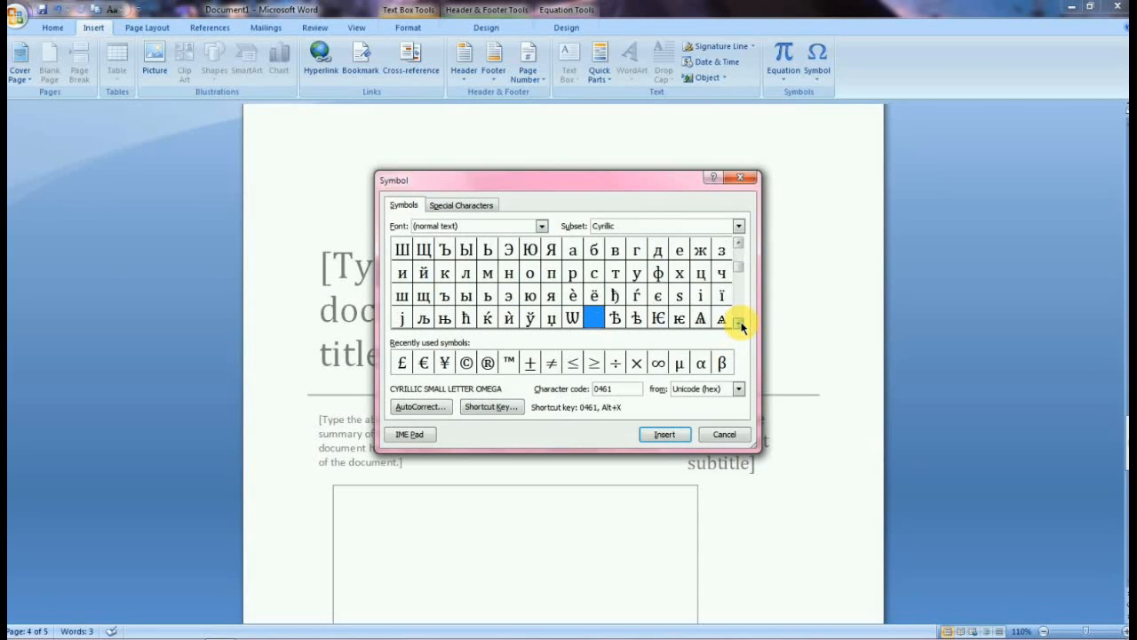
pyautogui.scroll(-15, 741, 327)
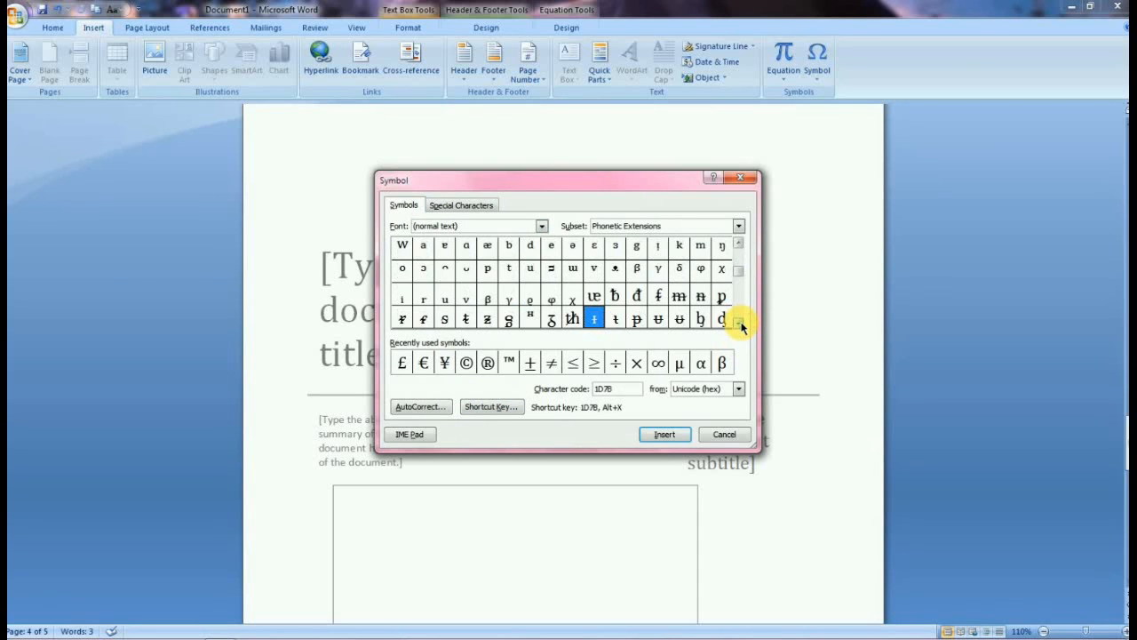
pyautogui.scroll(-10, 741, 327)
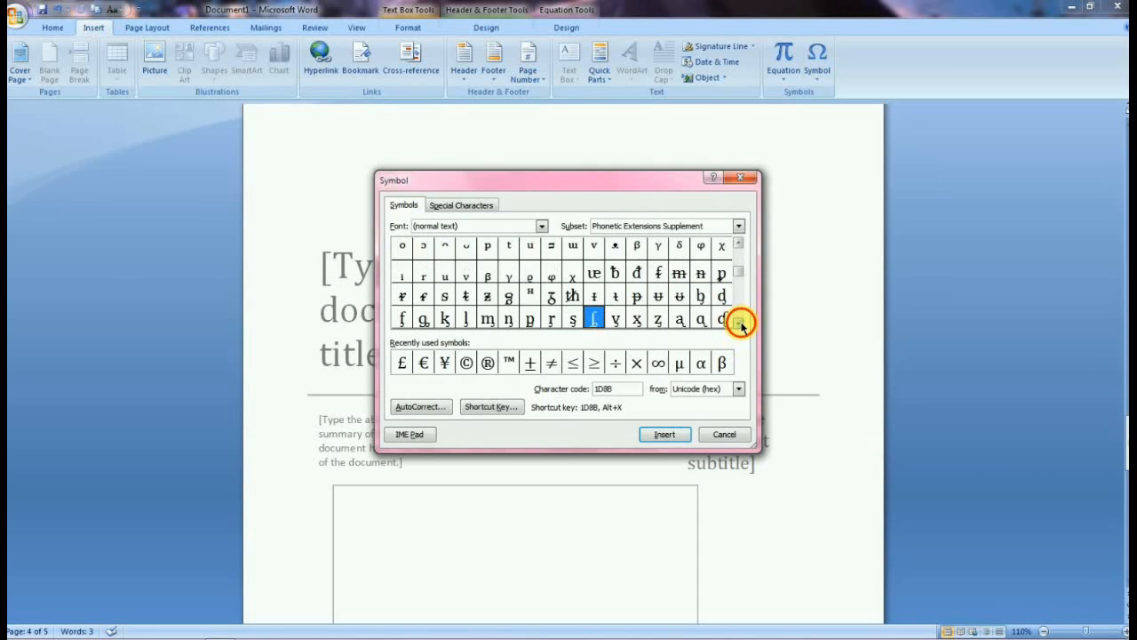
pyautogui.scroll(-1, 740, 323)
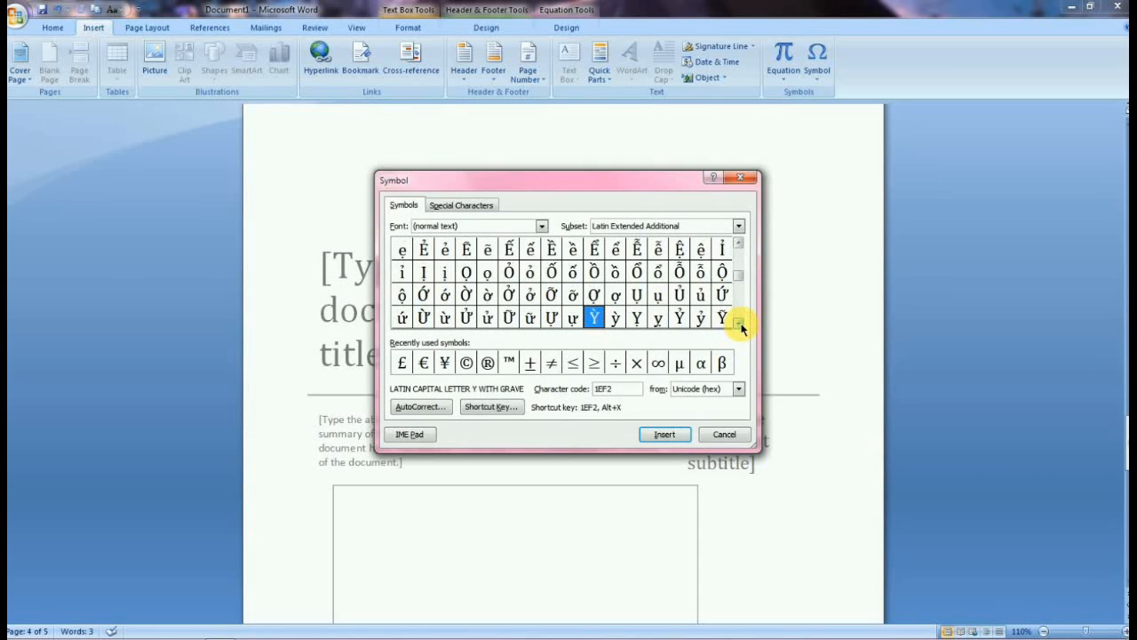
pyautogui.click(739, 176)
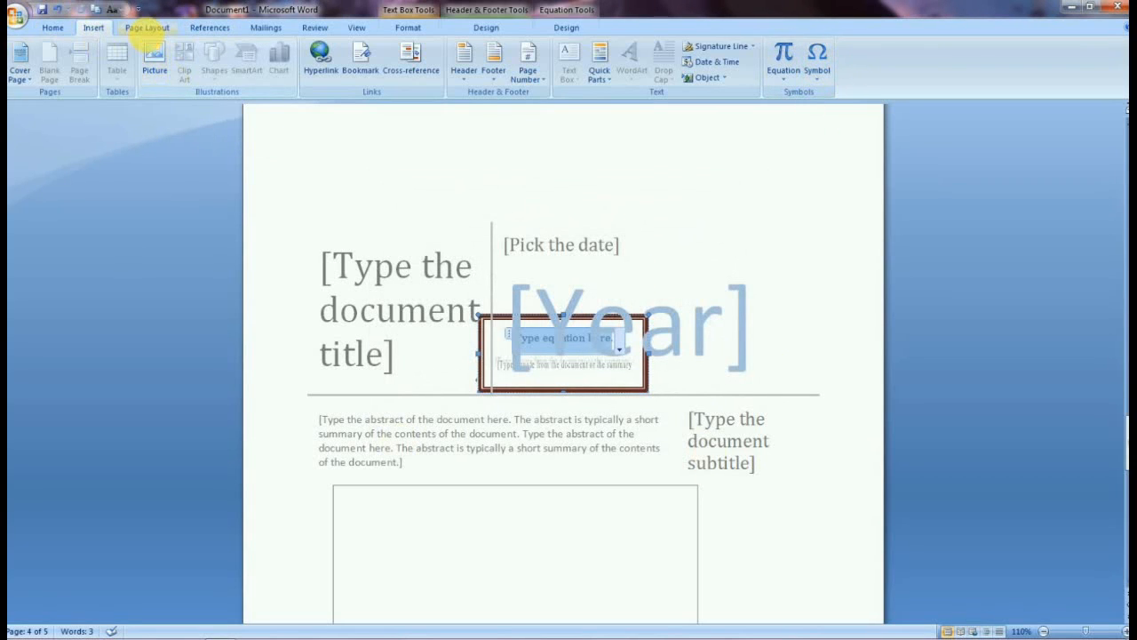
# Open the Themes gallery and apply the Verve theme to the document.
pyautogui.click(144, 28)
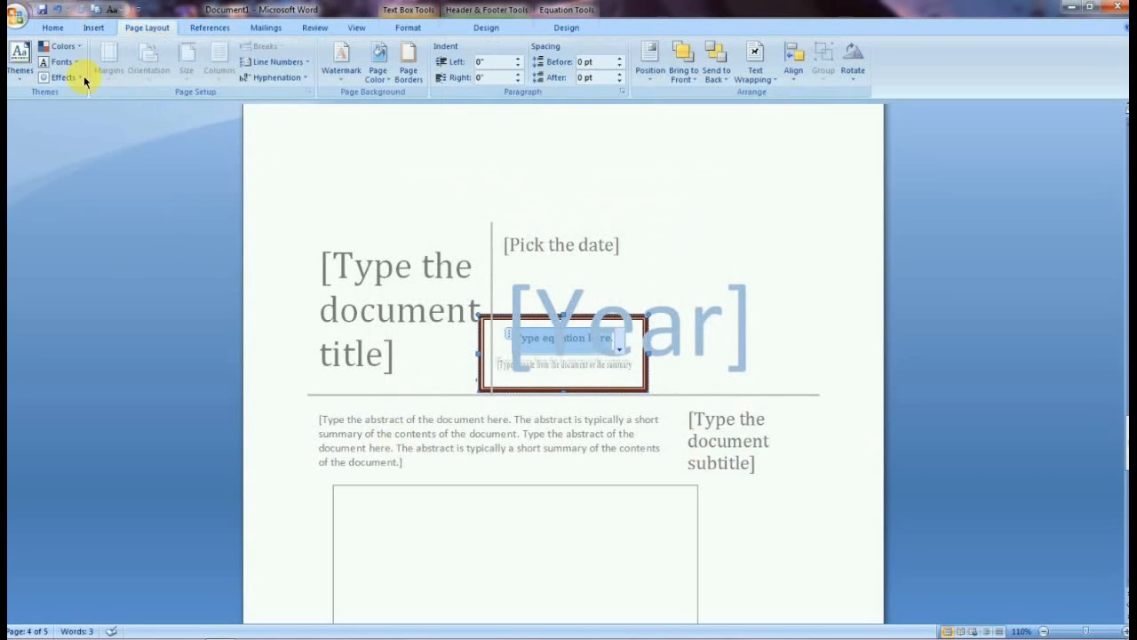
pyautogui.click(21, 80)
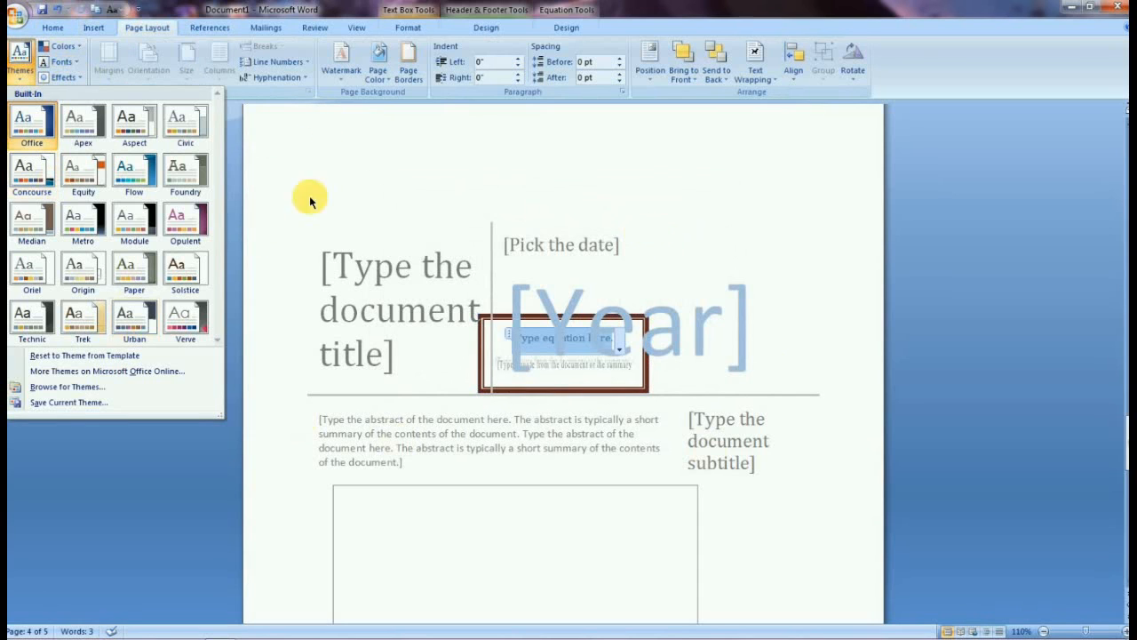
pyautogui.click(45, 123)
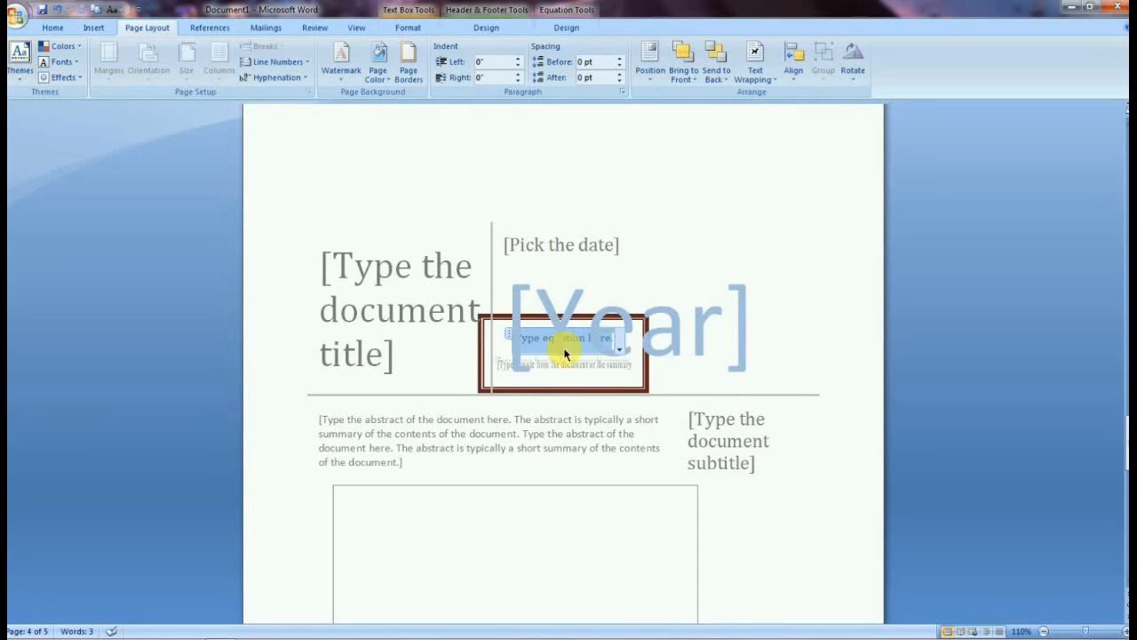
pyautogui.click(303, 280)
pyautogui.scroll(-4, 376, 226)
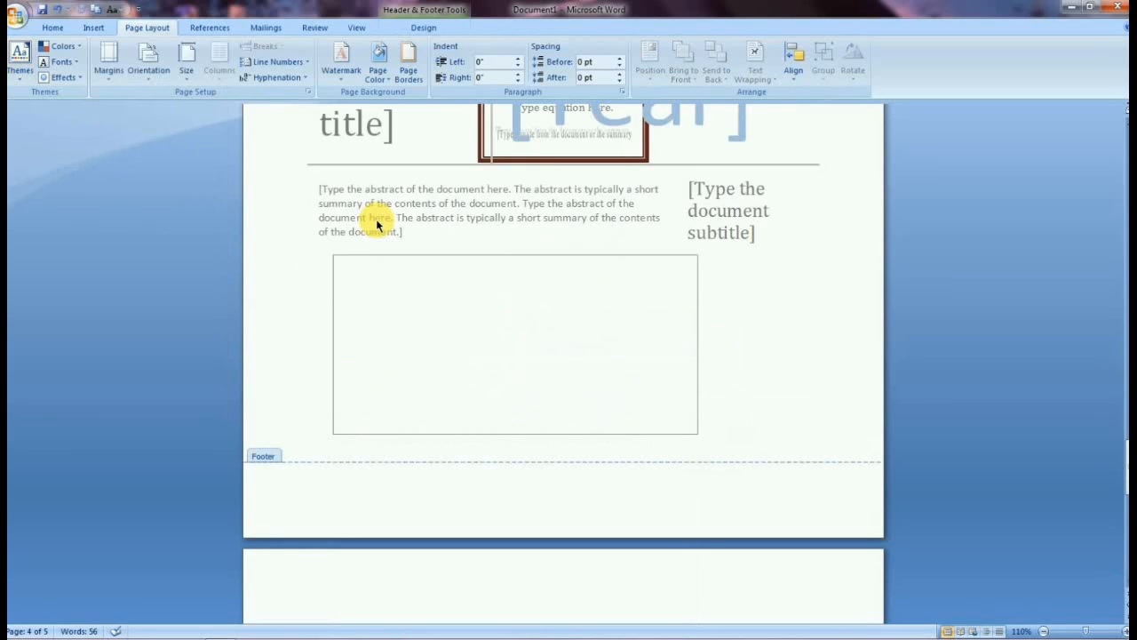
pyautogui.scroll(-8, 376, 225)
pyautogui.click(17, 60)
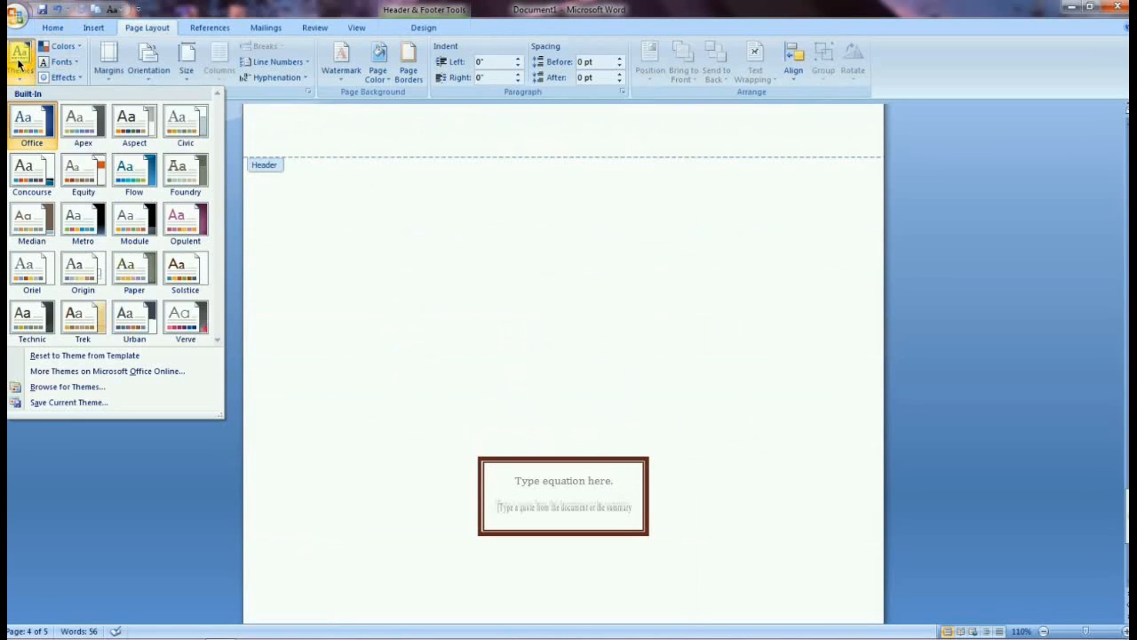
pyautogui.click(19, 119)
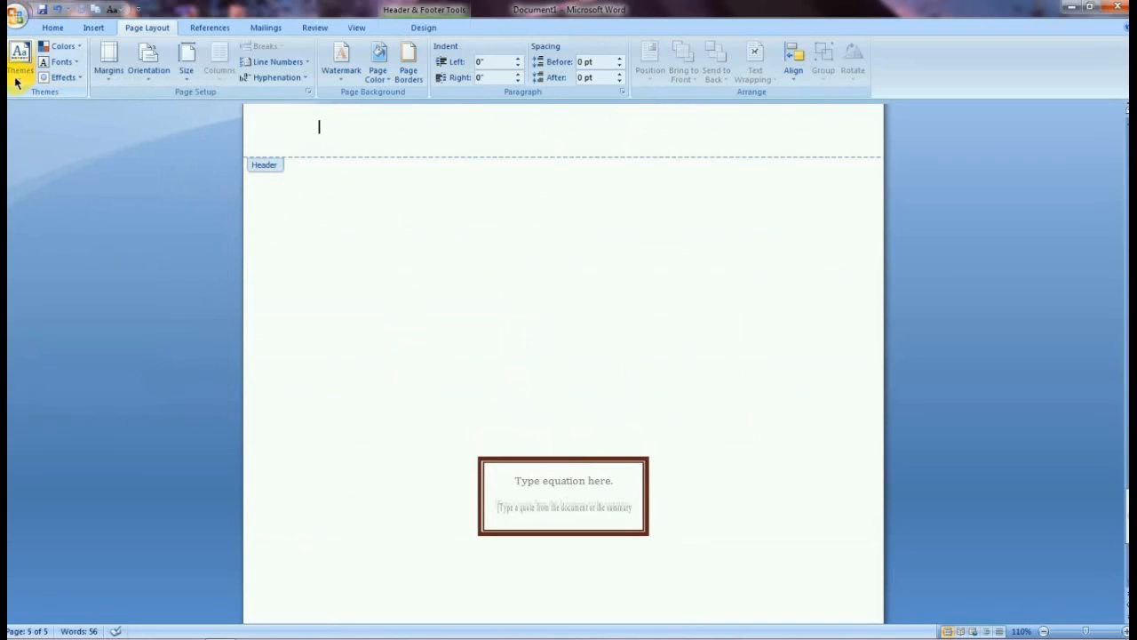
pyautogui.click(16, 79)
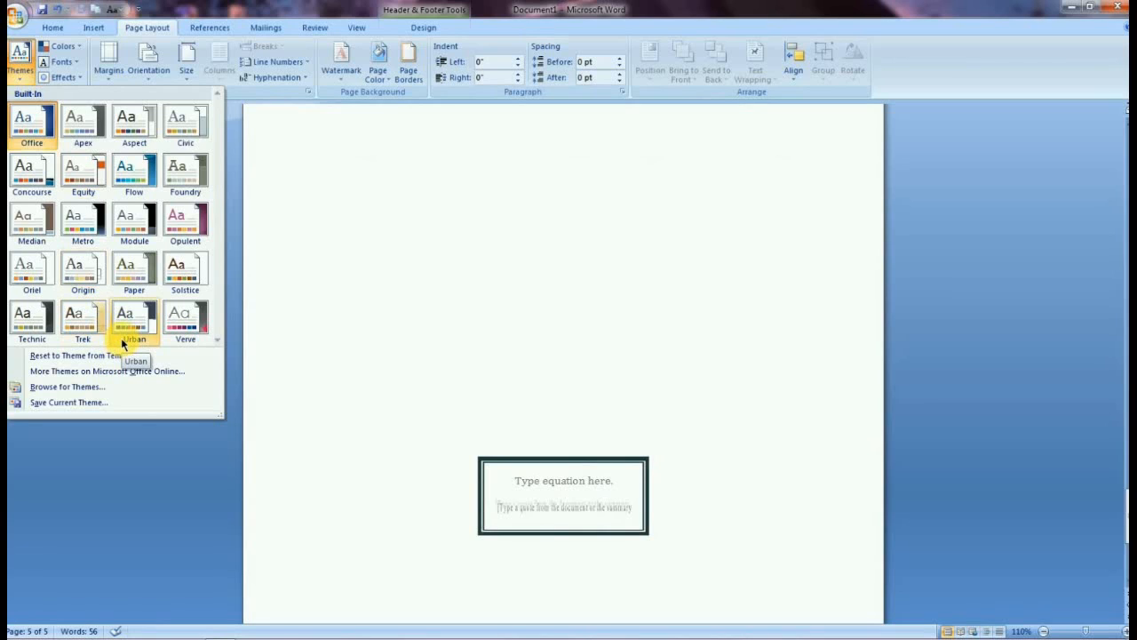
pyautogui.click(205, 312)
pyautogui.scroll(5, 589, 385)
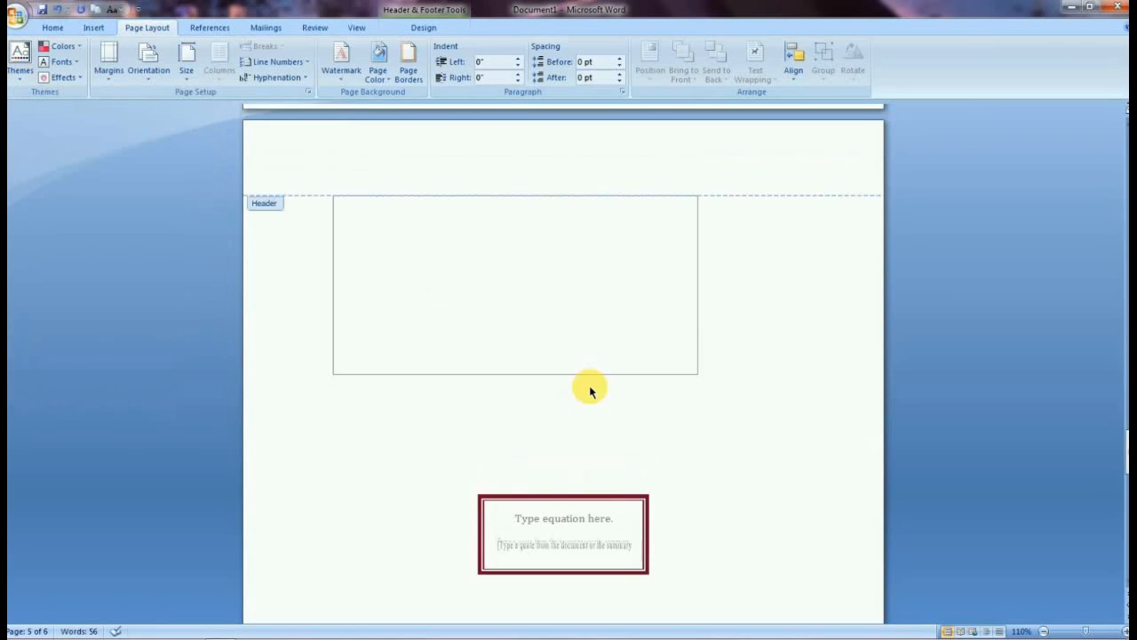
pyautogui.rightClick(253, 397)
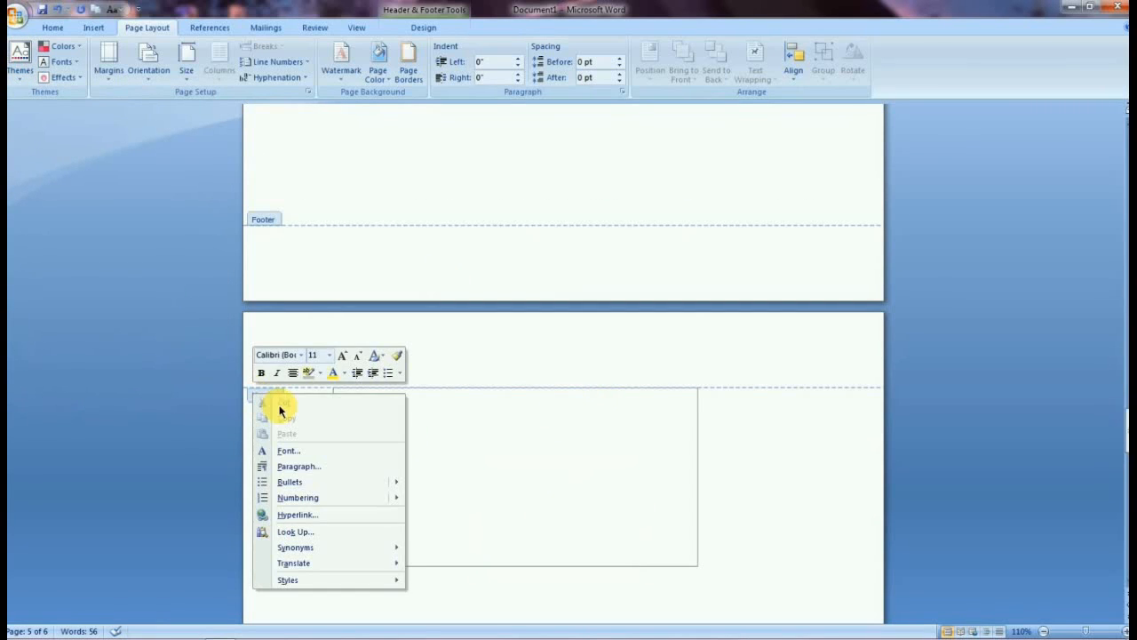
pyautogui.press('Escape')
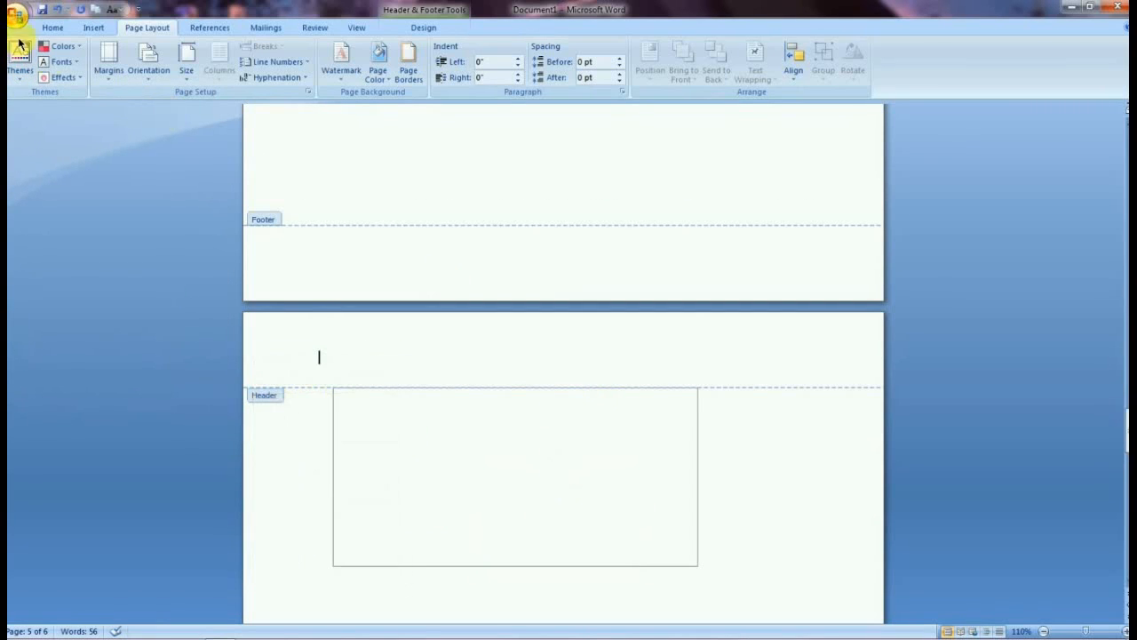
# Browse the theme Colors, Fonts and Effects galleries, closing each without applying a choice.
pyautogui.click(66, 46)
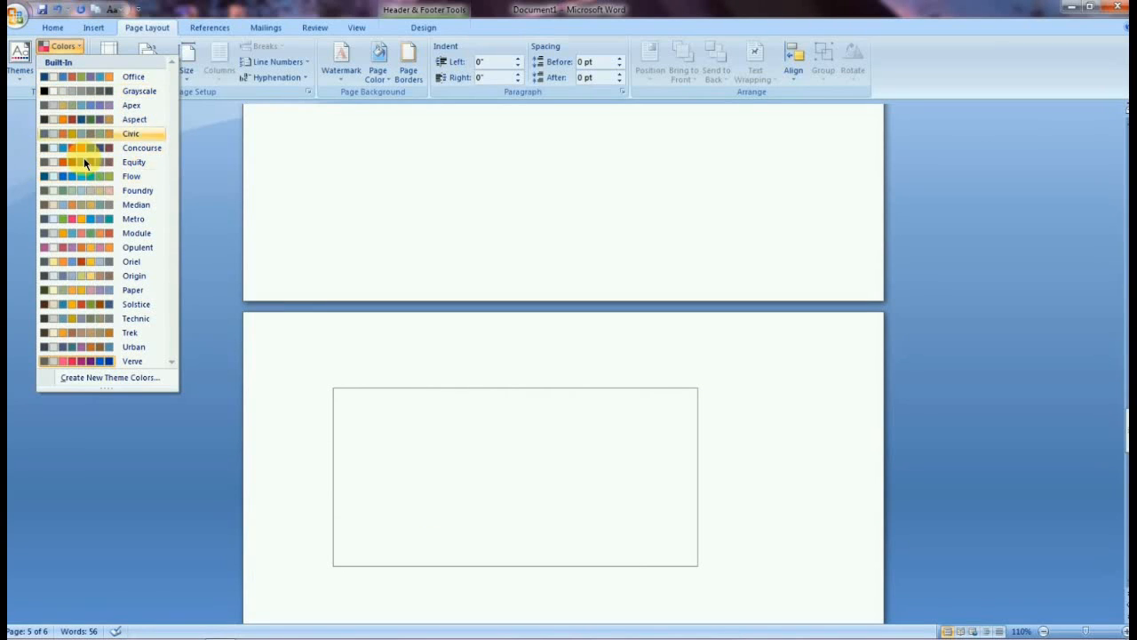
pyautogui.click(20, 145)
pyautogui.click(74, 69)
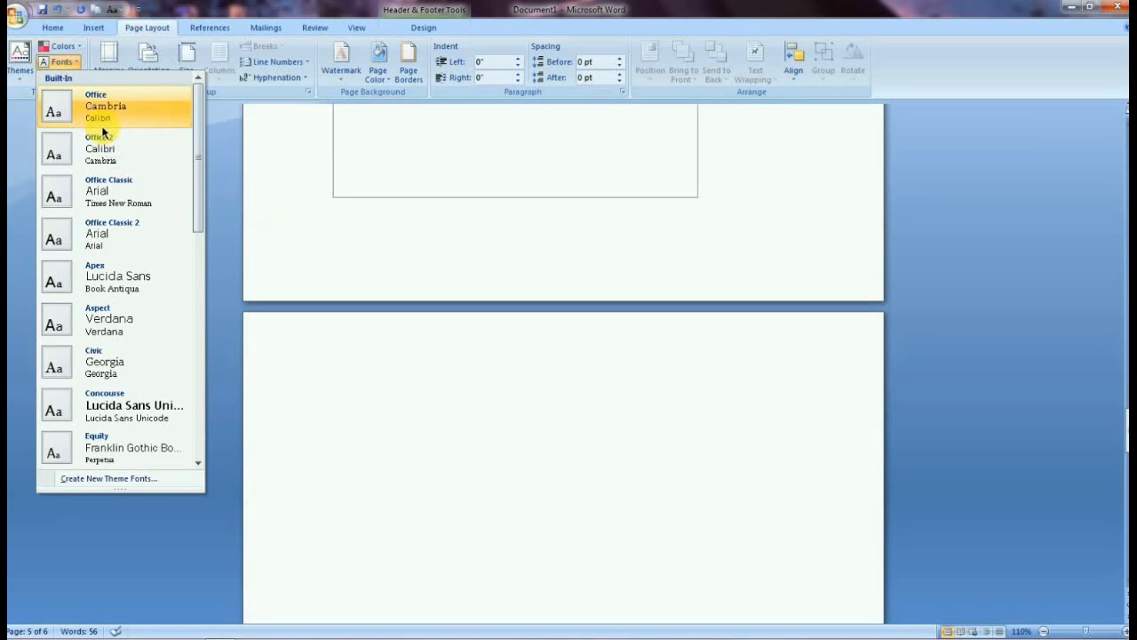
pyautogui.click(16, 259)
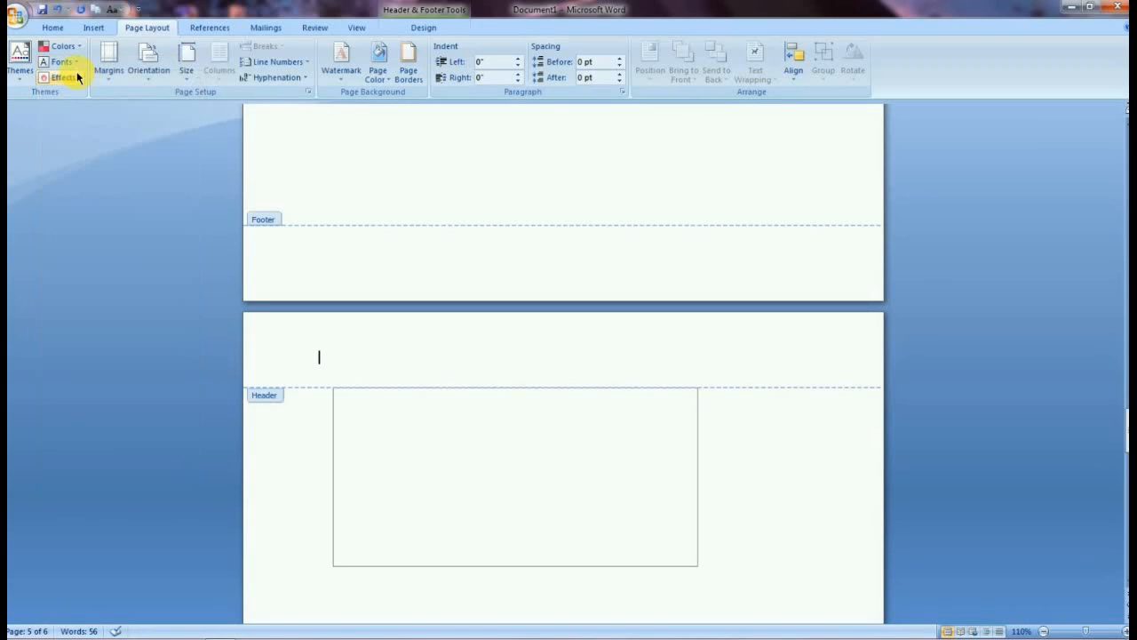
pyautogui.click(70, 80)
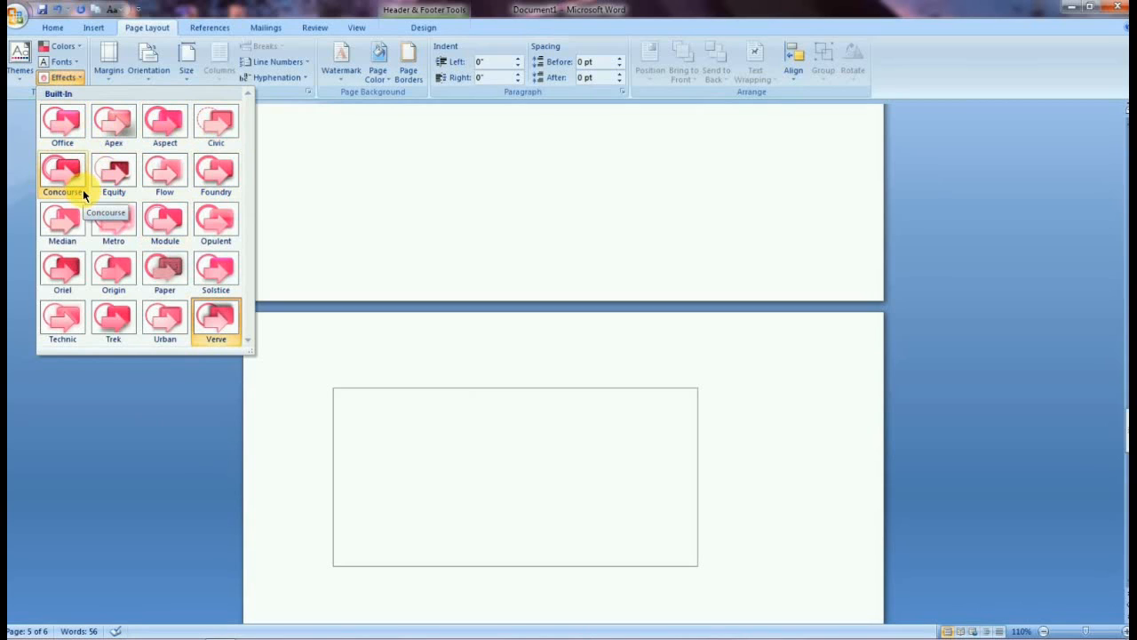
pyautogui.click(12, 182)
# Open Custom Margins from the Margins gallery to view the Page Setup dialog, then cancel it.
pyautogui.click(111, 71)
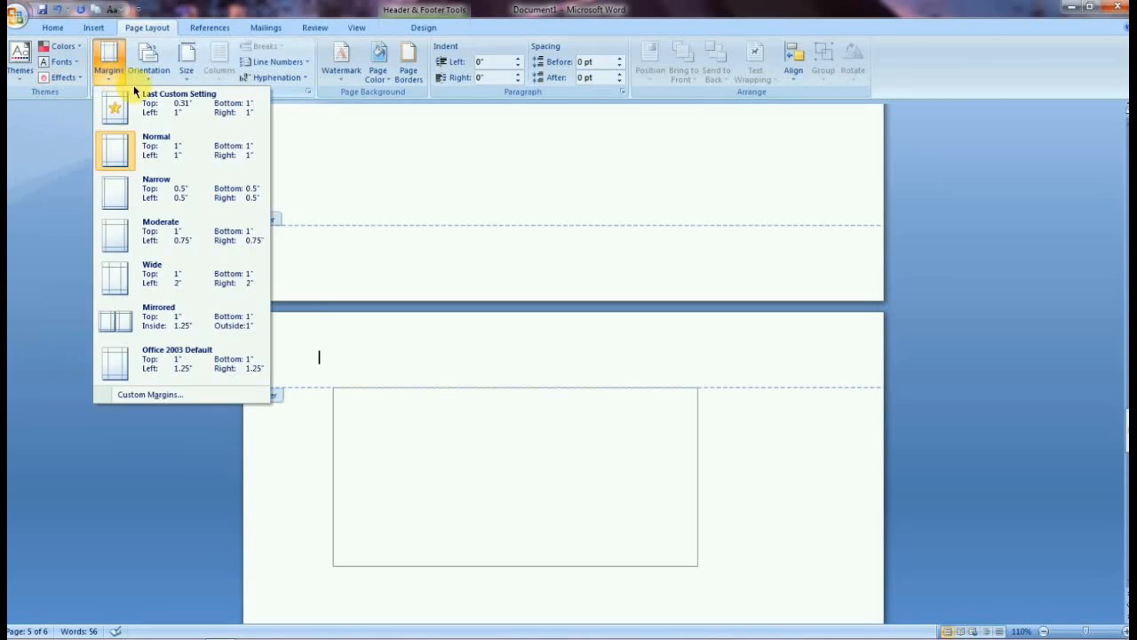
pyautogui.click(176, 397)
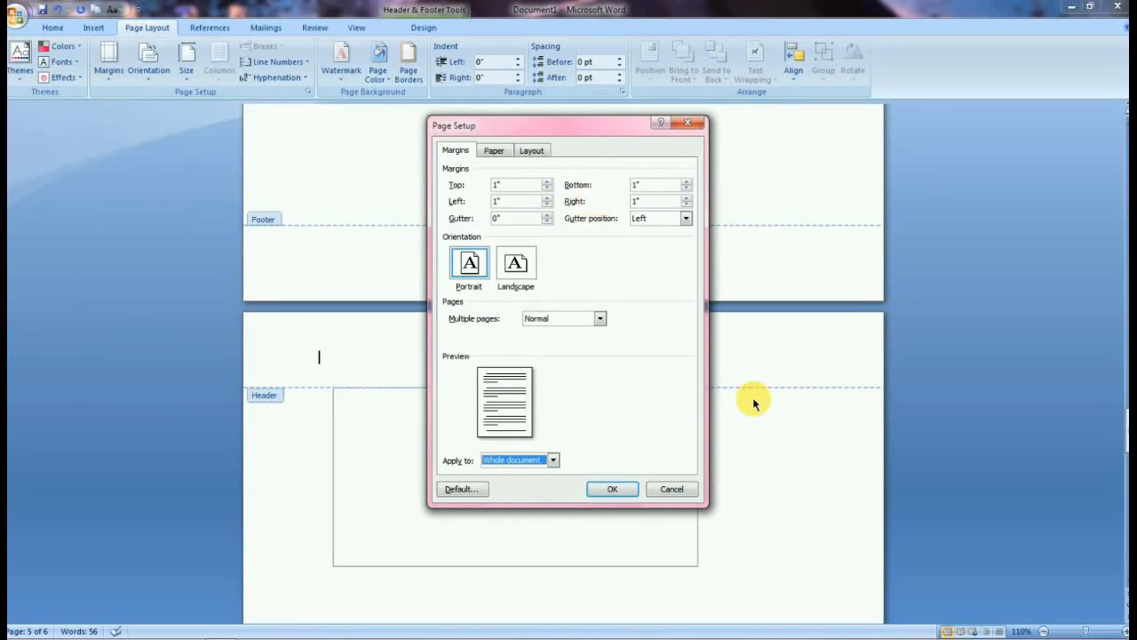
pyautogui.click(672, 488)
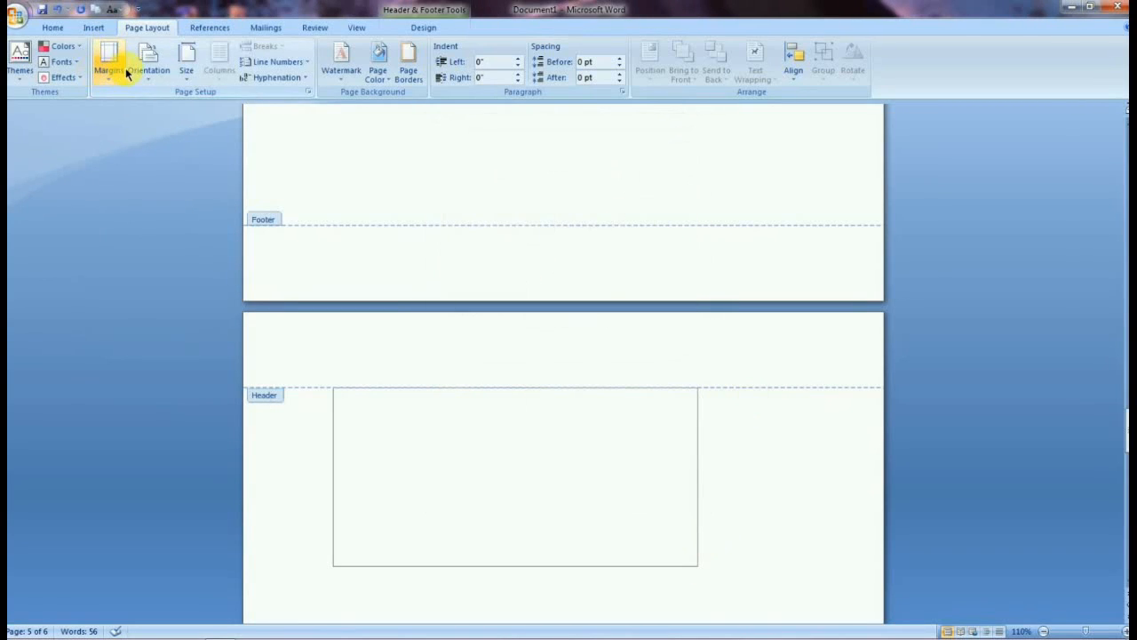
# Switch the page orientation to Landscape and then back to Portrait.
pyautogui.click(148, 71)
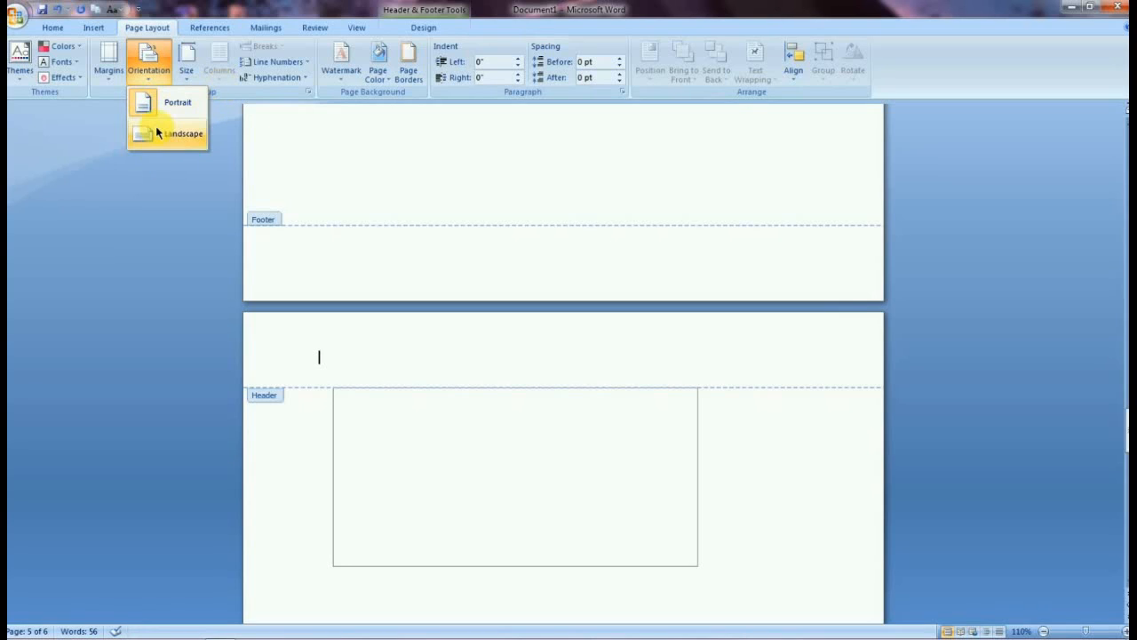
pyautogui.click(169, 134)
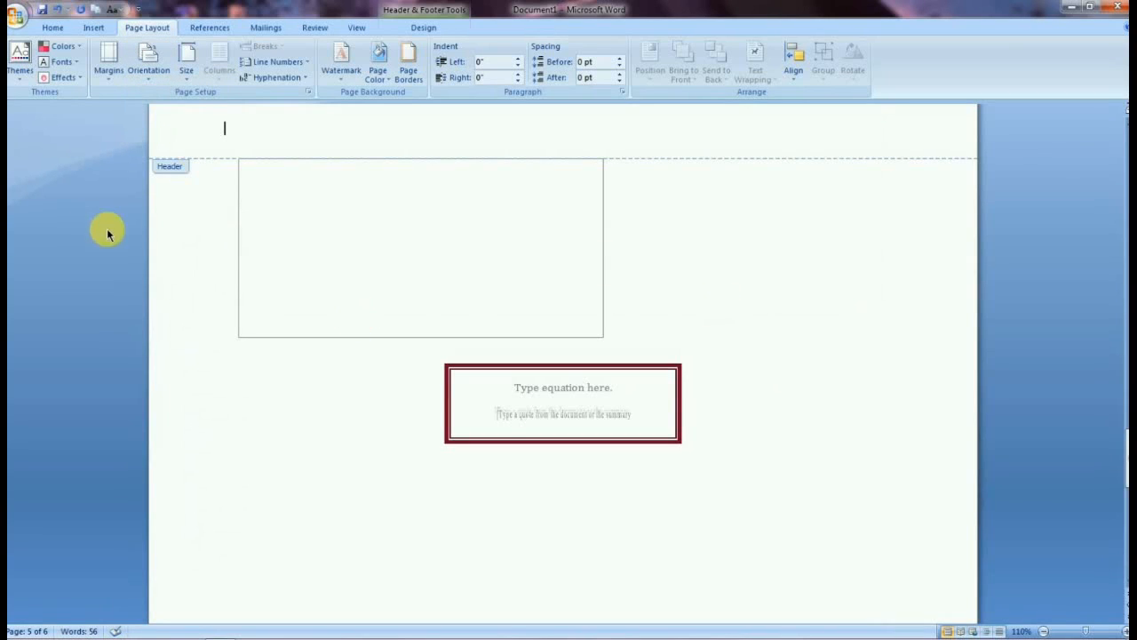
pyautogui.click(146, 67)
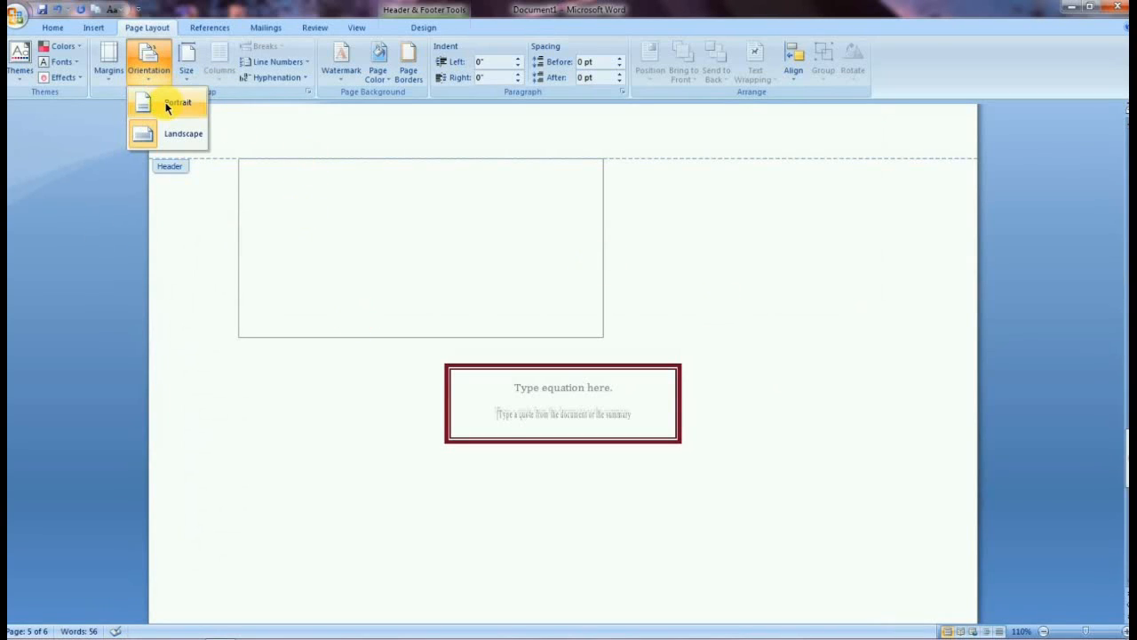
pyautogui.click(167, 107)
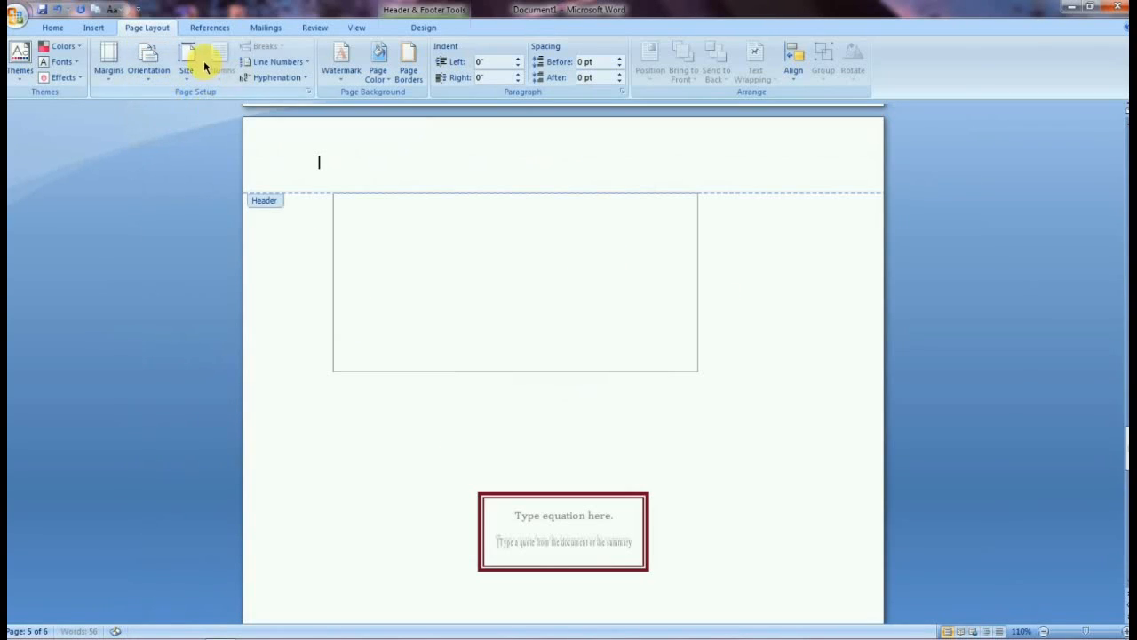
# Open the paper Size list to view the available sizes and close it without choosing.
pyautogui.click(155, 66)
pyautogui.click(197, 73)
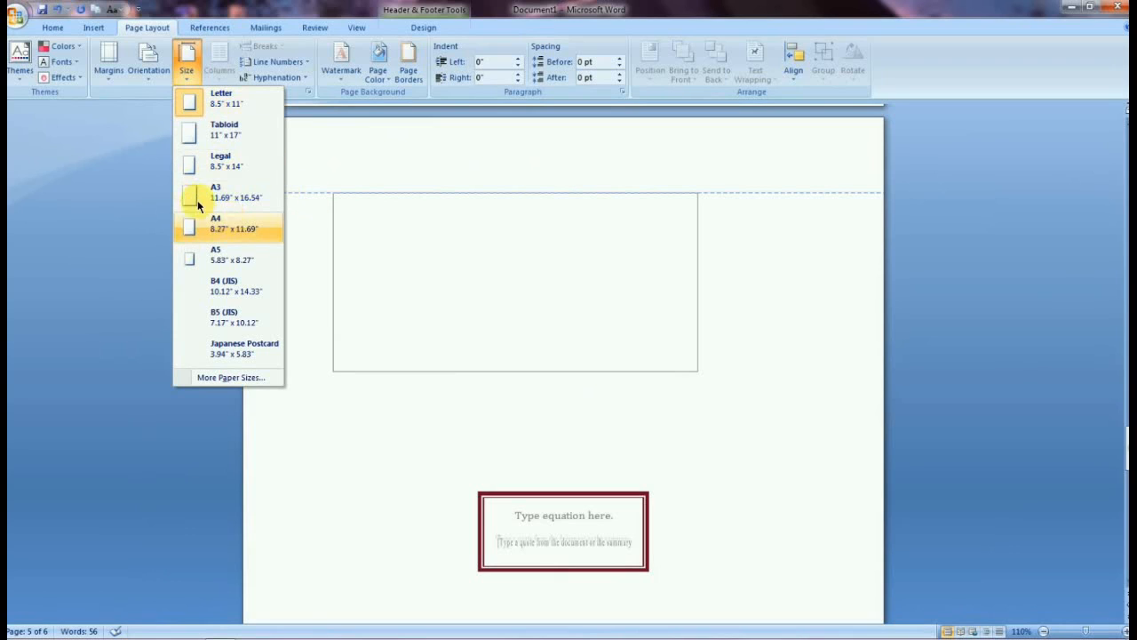
pyautogui.click(191, 64)
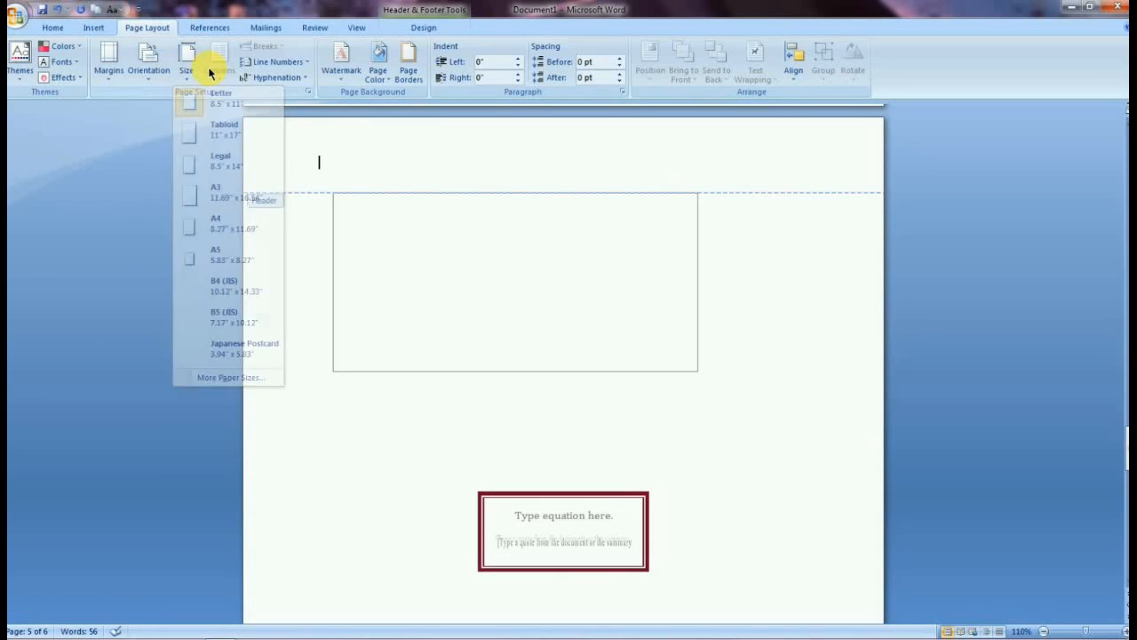
# Turn on Continuous line numbering for the document.
pyautogui.click(307, 62)
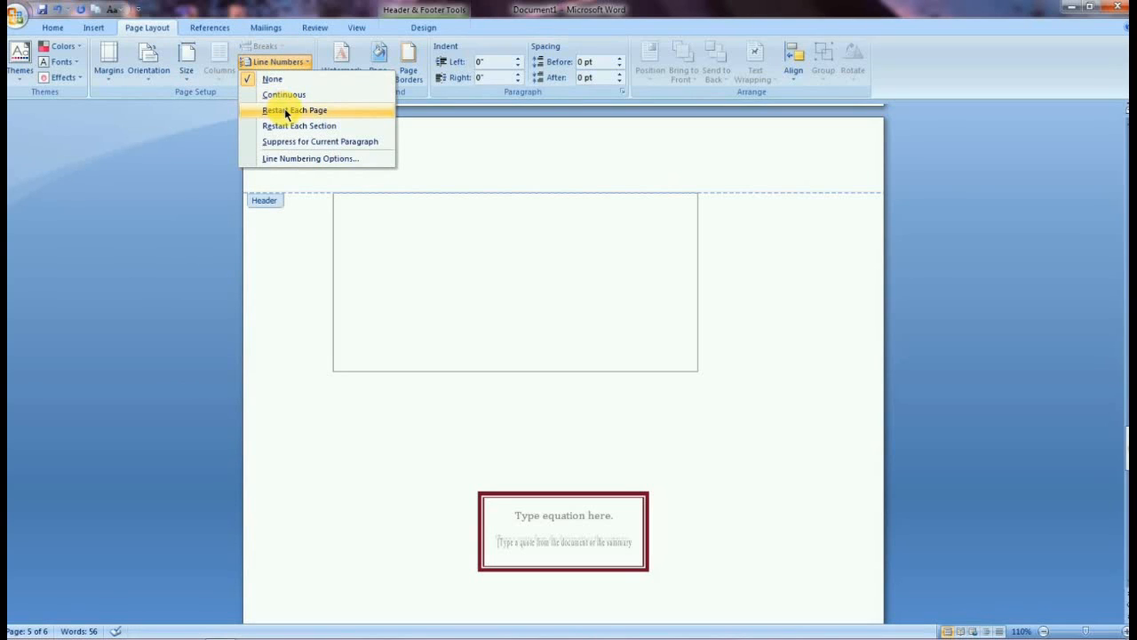
pyautogui.click(283, 95)
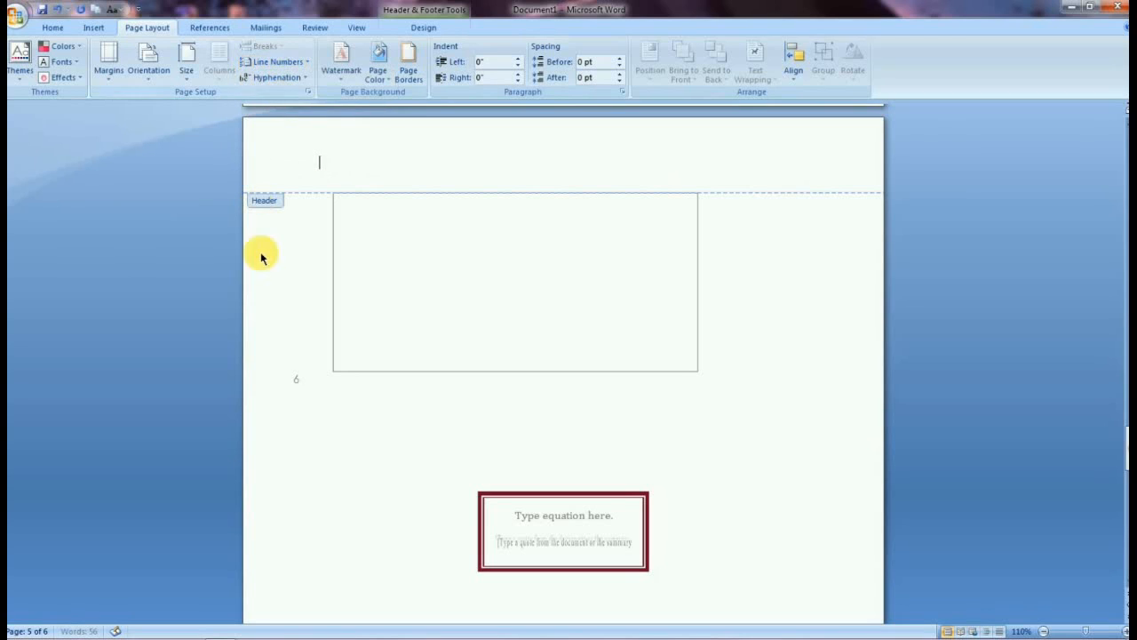
pyautogui.scroll(-4, 300, 327)
pyautogui.scroll(-9, 299, 327)
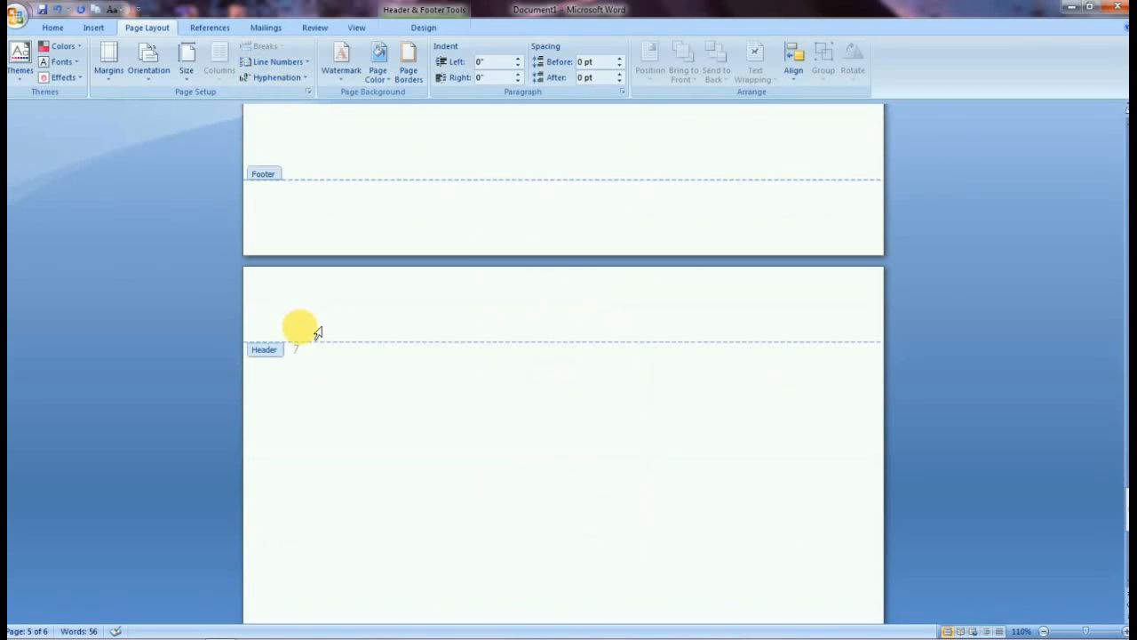
# Reopen the Line Numbers menu and close it without changing the option.
pyautogui.click(294, 61)
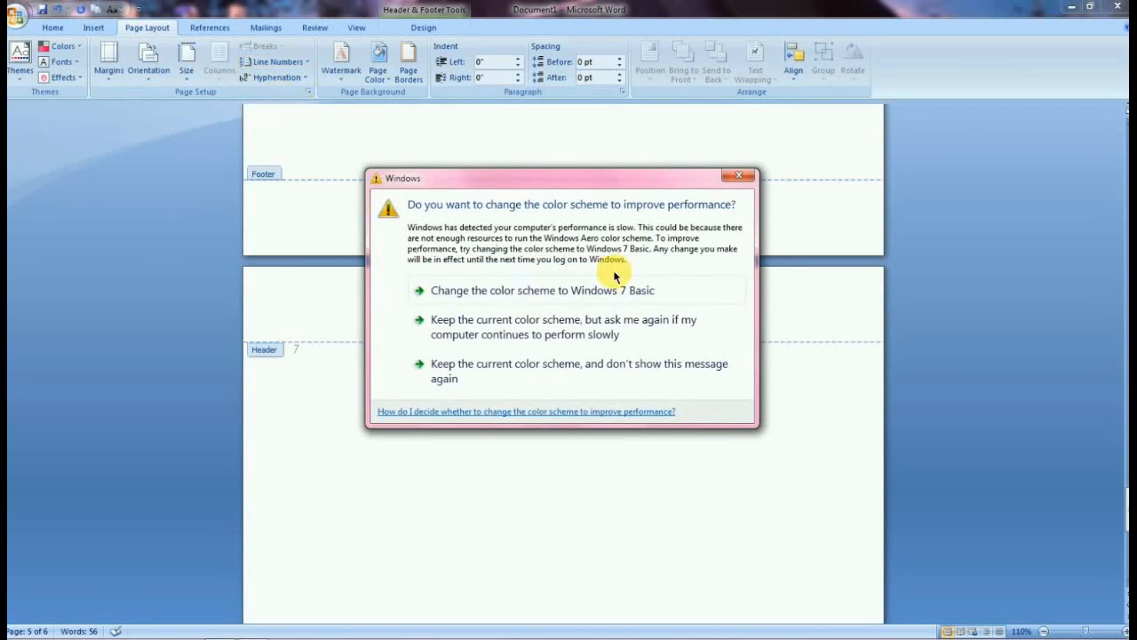
pyautogui.click(743, 179)
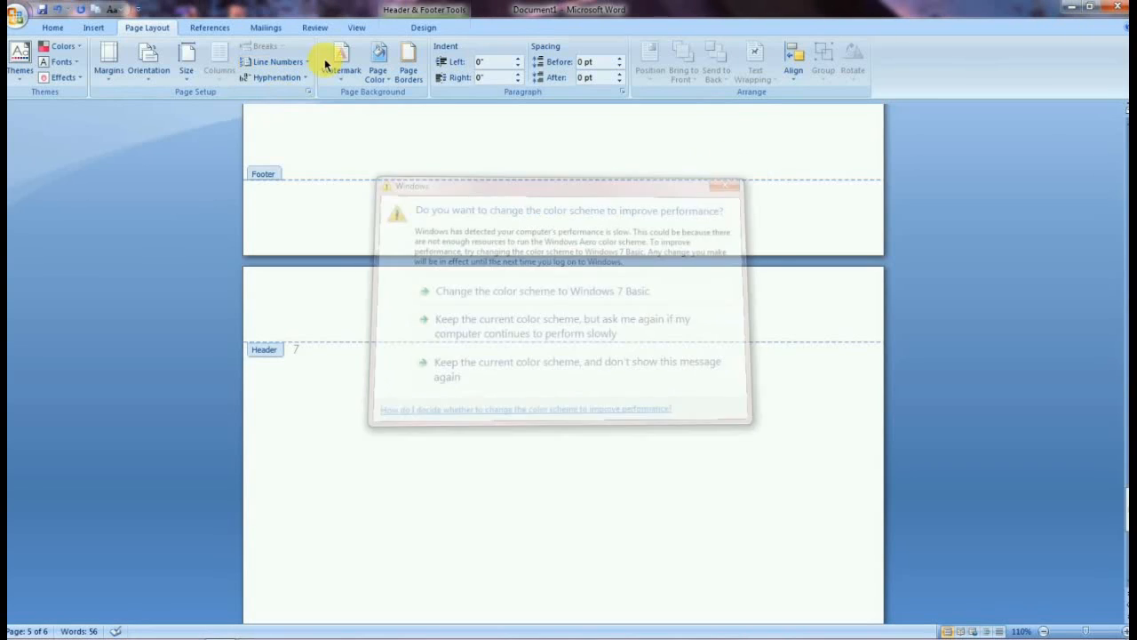
pyautogui.click(281, 63)
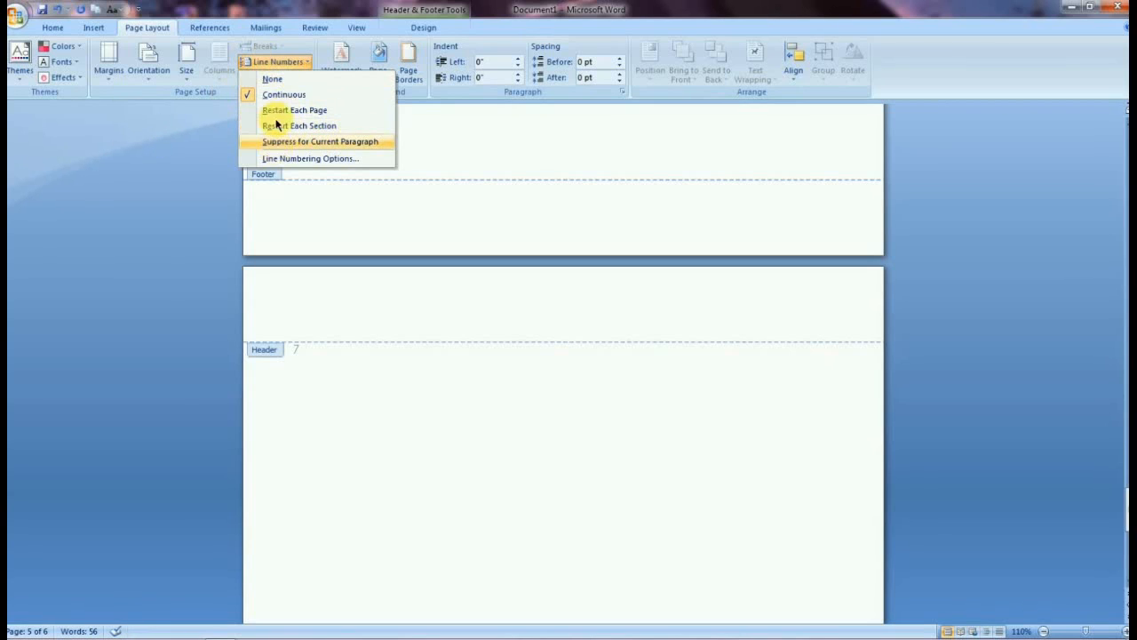
pyautogui.click(158, 152)
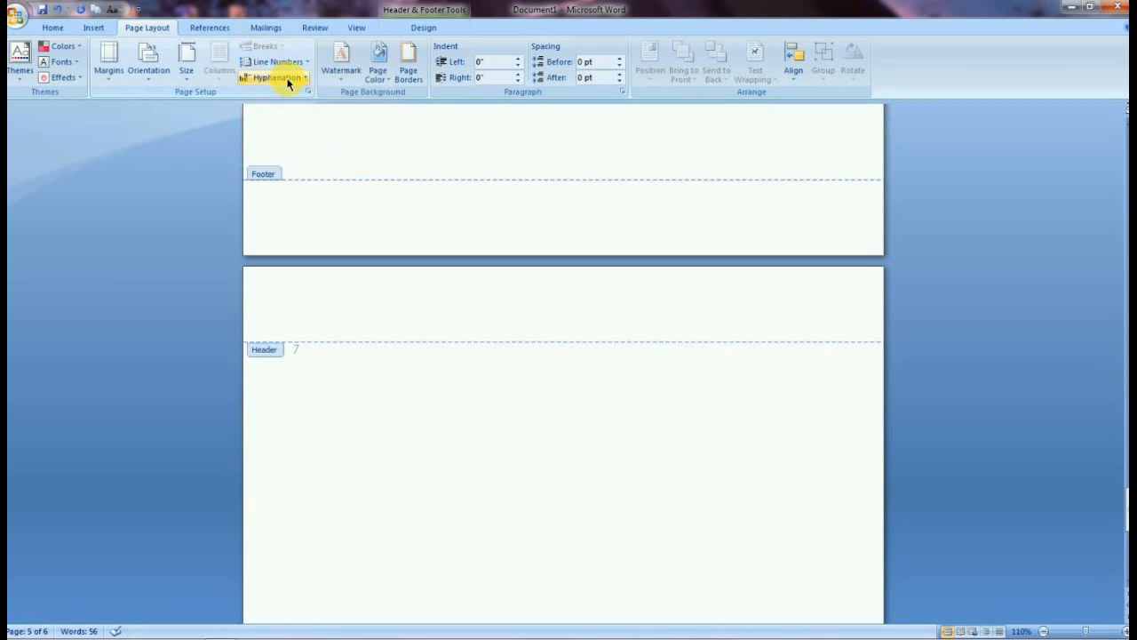
# Type the sample text fffffffffdff in the header.
pyautogui.click(287, 81)
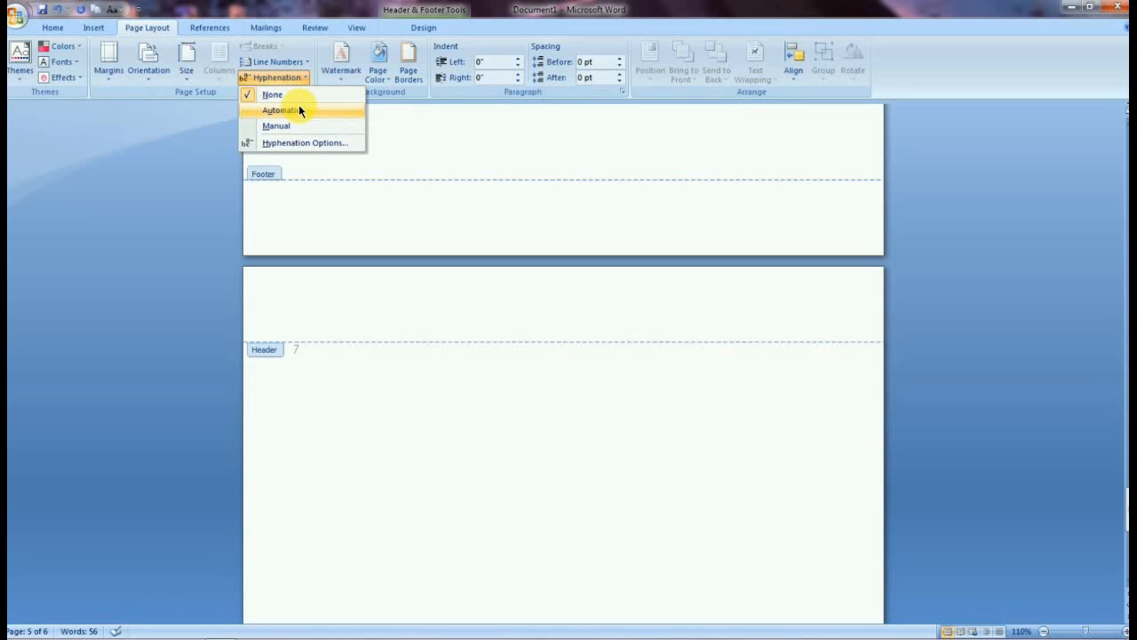
pyautogui.click(423, 444)
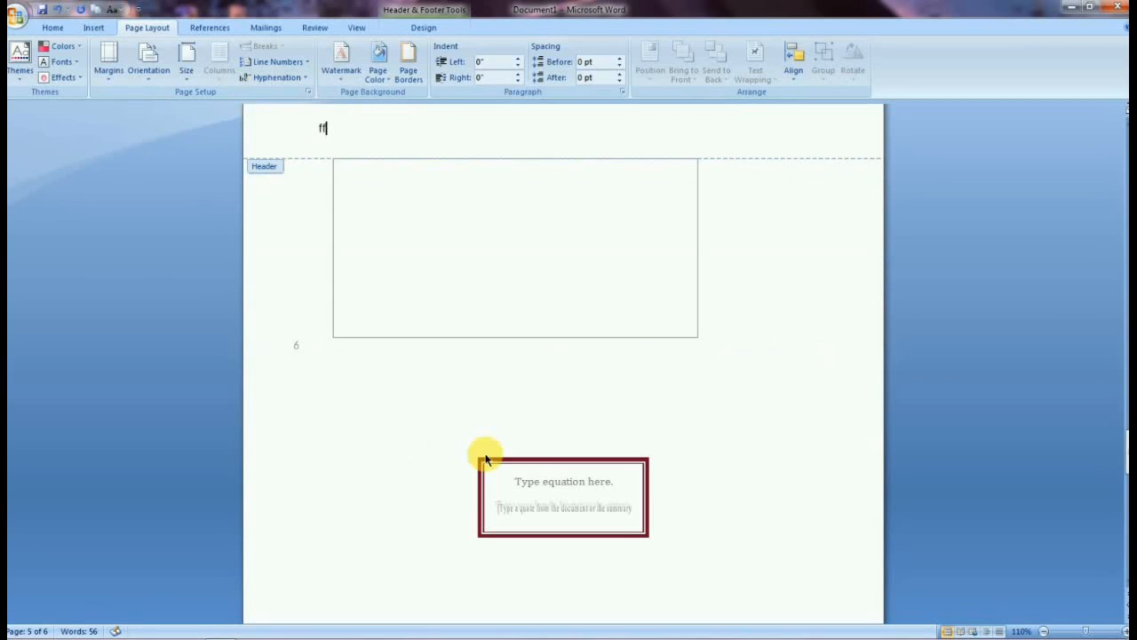
pyautogui.write('fff')
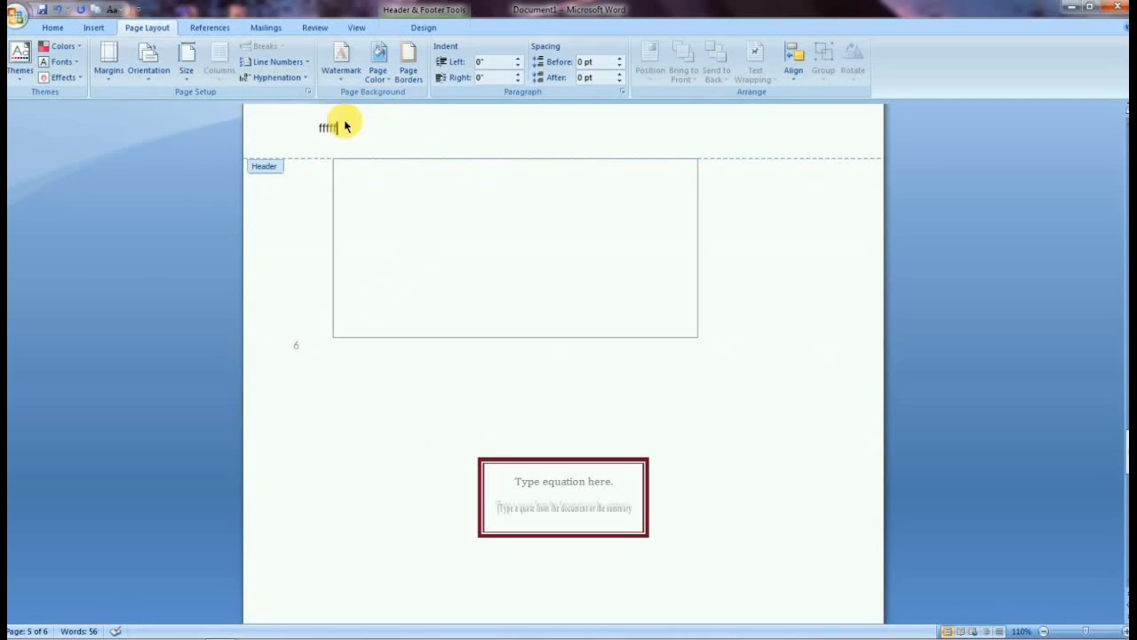
pyautogui.write('fffdff')
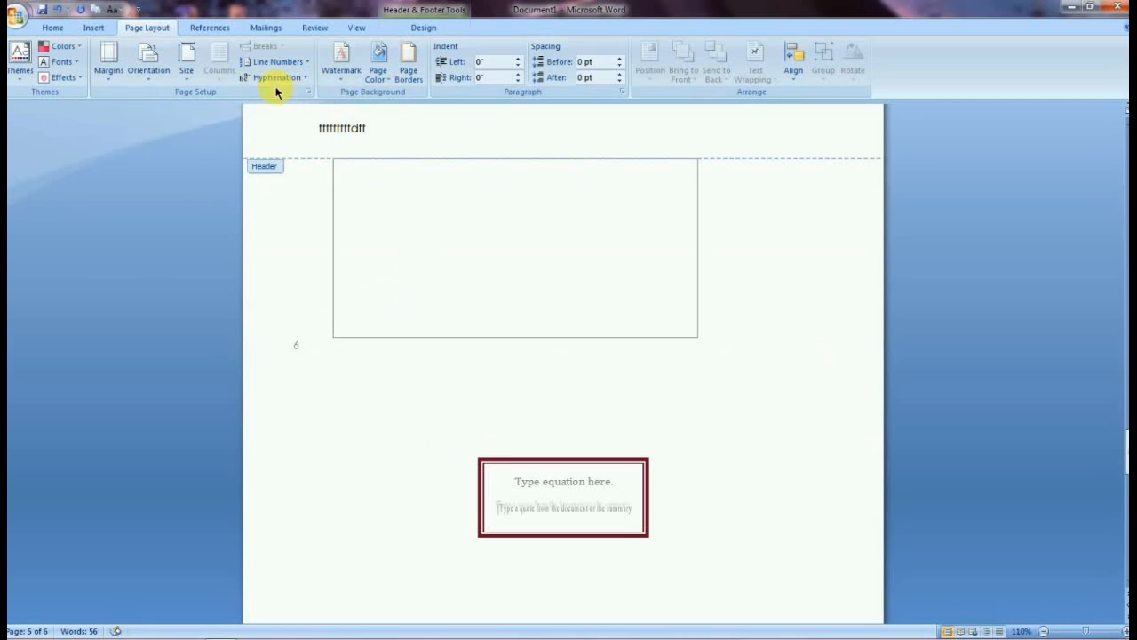
# Set hyphenation to Automatic.
pyautogui.click(278, 78)
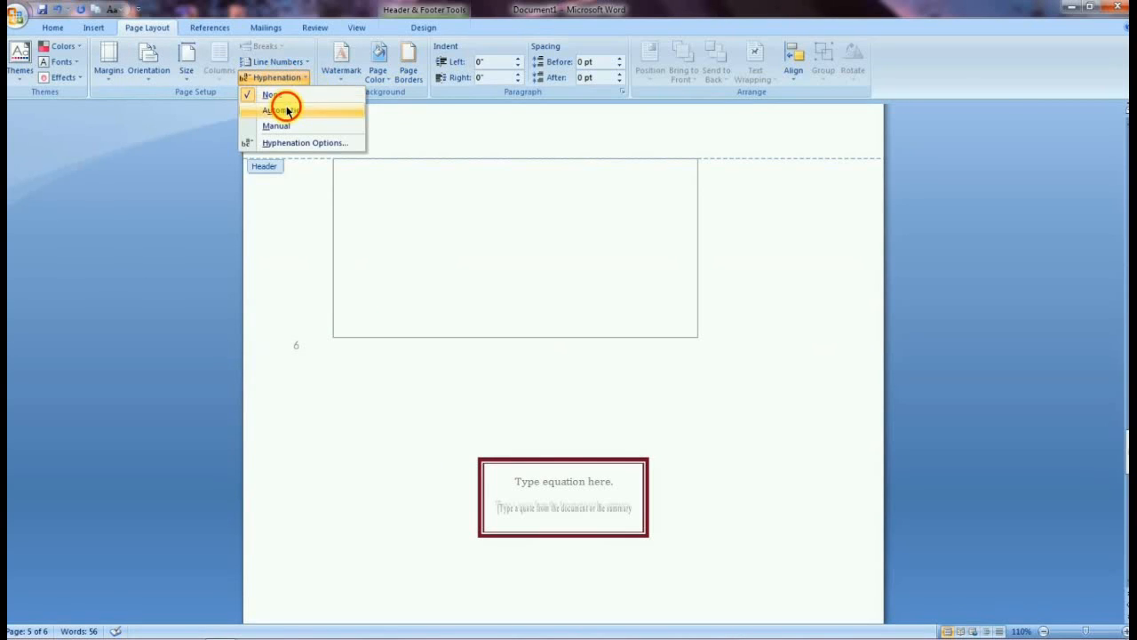
pyautogui.click(284, 110)
pyautogui.click(382, 138)
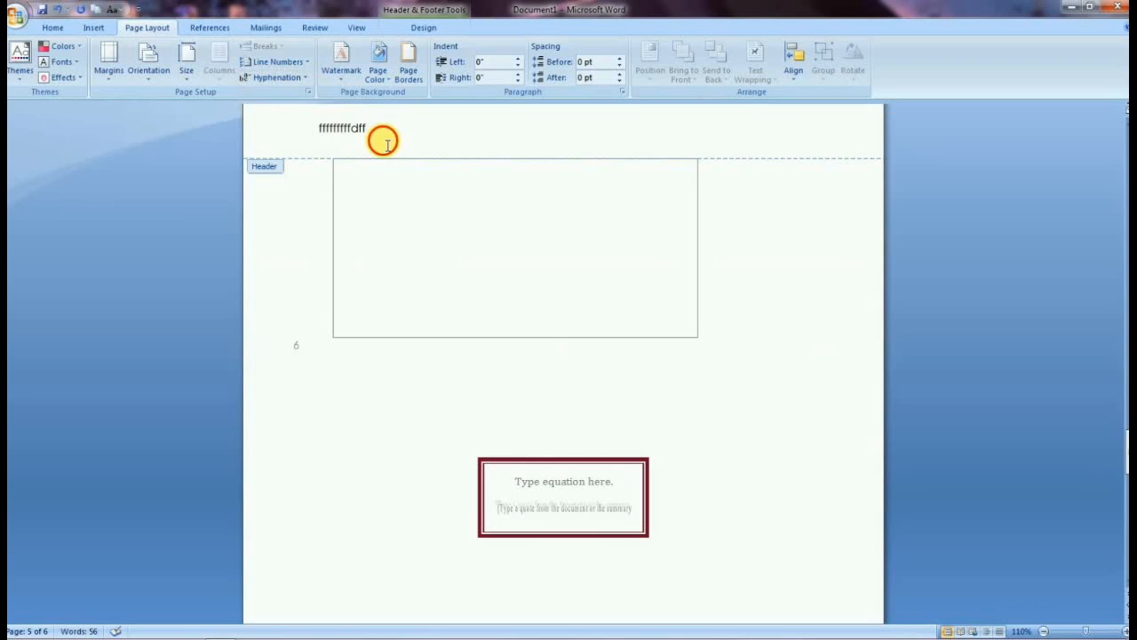
pyautogui.click(298, 77)
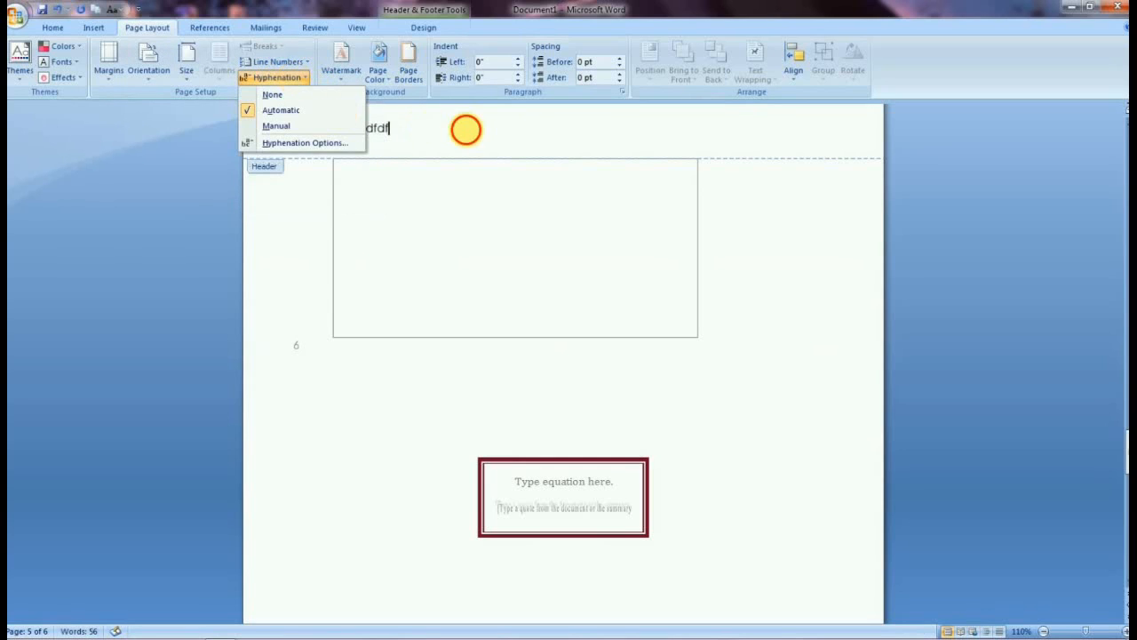
# Add more letters to the header text, then delete all of it.
pyautogui.click(465, 130)
pyautogui.write('com')
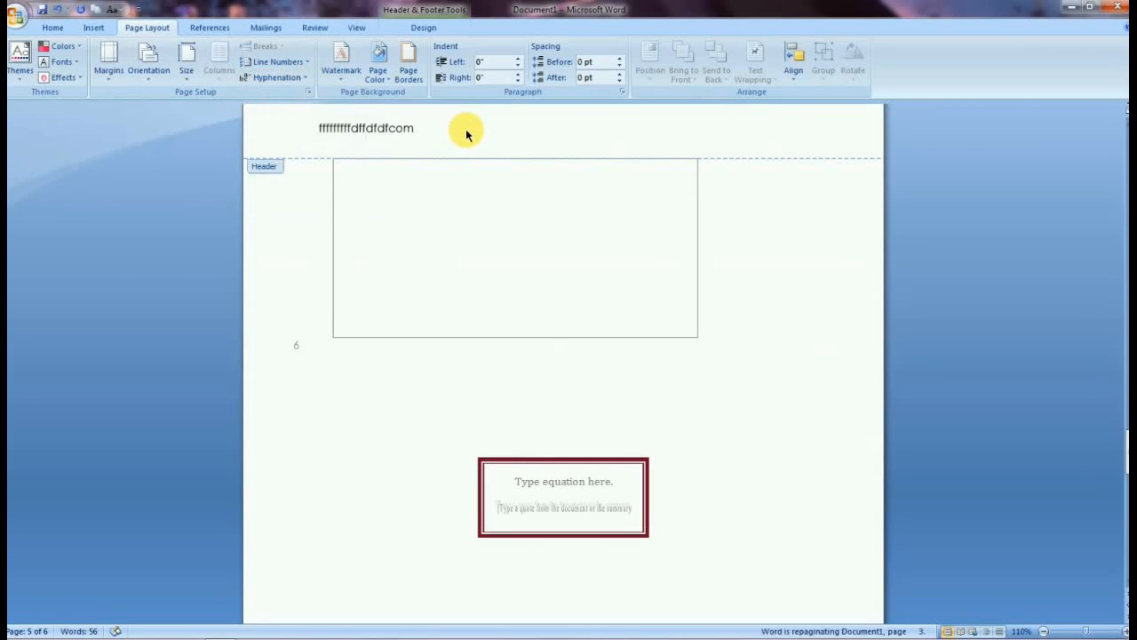
pyautogui.write('po')
pyautogui.press('BackSpace')
pyautogui.press('BackSpace')
pyautogui.press('BackSpace')
pyautogui.press('BackSpace')
pyautogui.press('BackSpace')
pyautogui.press('BackSpace')
pyautogui.press('BackSpace')
pyautogui.press('BackSpace')
pyautogui.press('BackSpace')
pyautogui.press('BackSpace')
pyautogui.press('BackSpace')
pyautogui.press('BackSpace')
pyautogui.press('BackSpace')
pyautogui.press('BackSpace')
pyautogui.press('BackSpace')
pyautogui.press('BackSpace')
pyautogui.press('BackSpace')
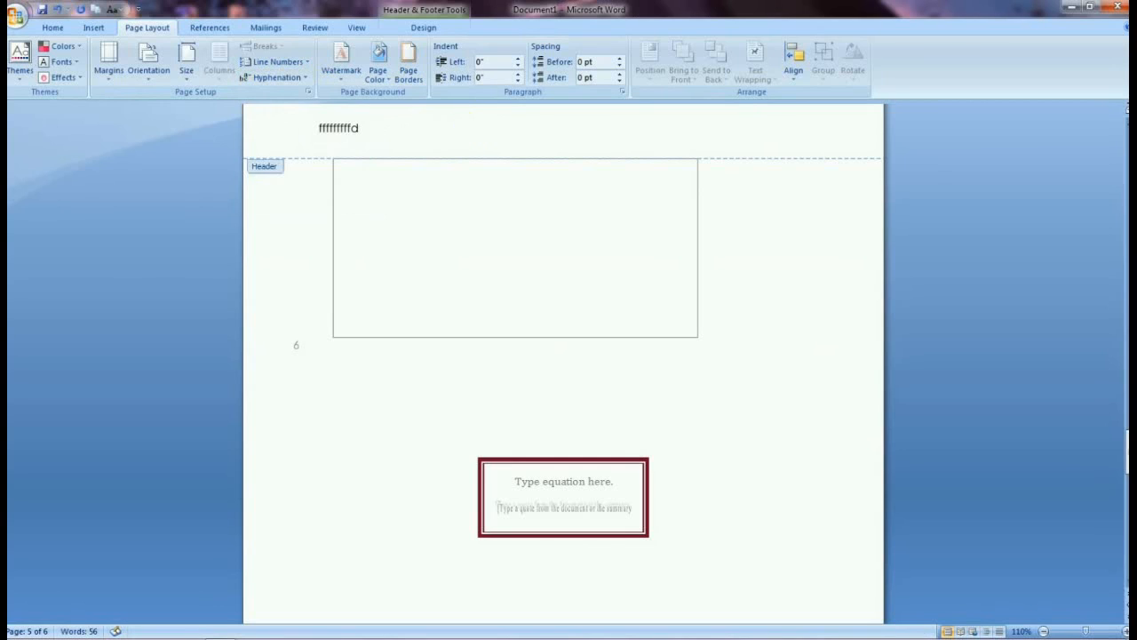
pyautogui.press('BackSpace')
pyautogui.press('BackSpace')
pyautogui.press('BackSpace')
pyautogui.press('BackSpace')
# Type the word compartement in the header.
pyautogui.write('co')
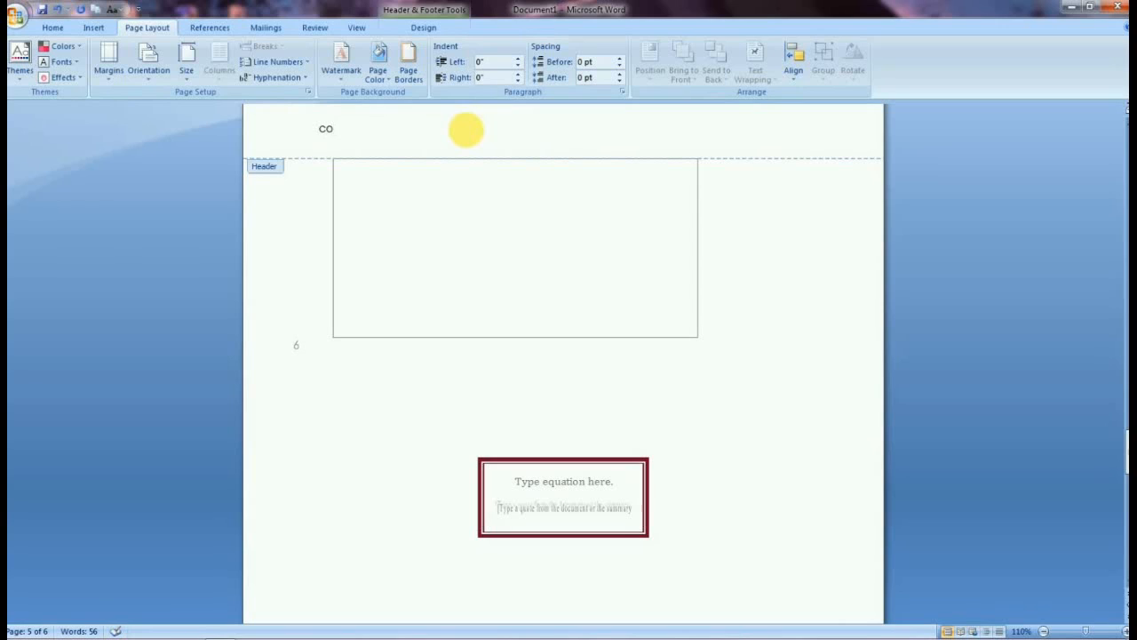
pyautogui.write('mpartement')
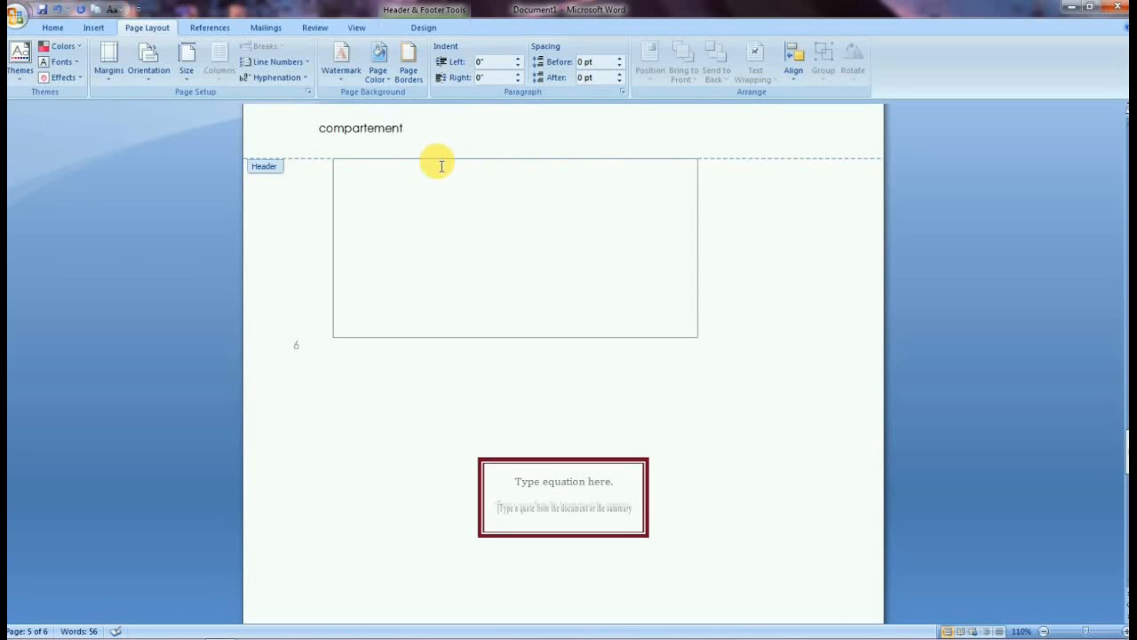
# Select the word compartement and run Manual hyphenation, continuing the check through the rest of the header.
pyautogui.doubleClick(365, 128)
pyautogui.click(293, 78)
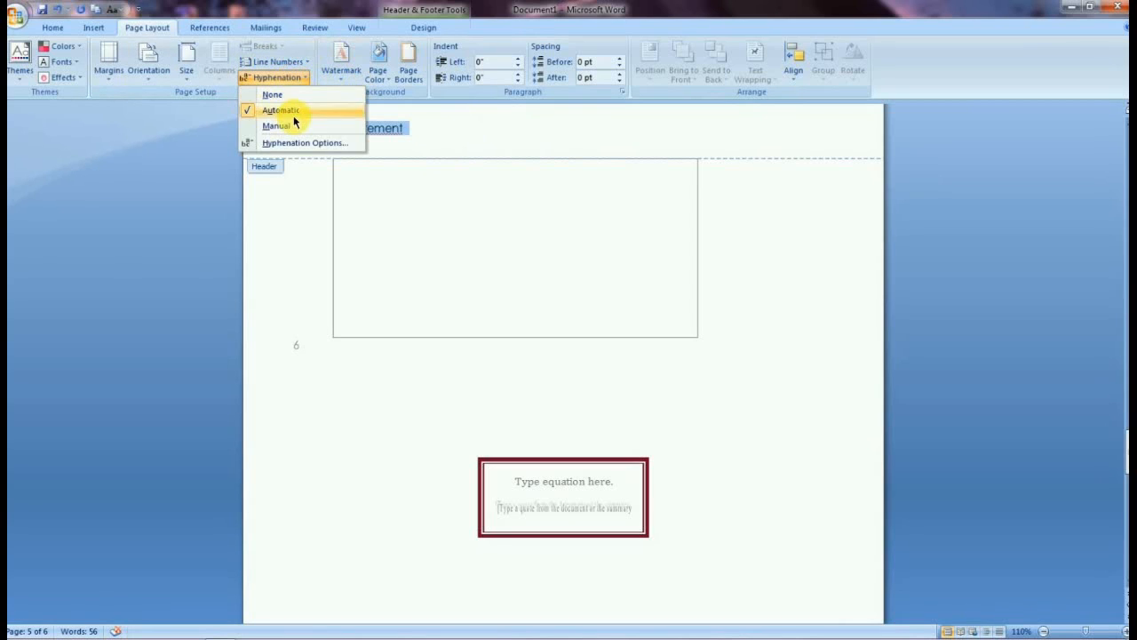
pyautogui.click(292, 123)
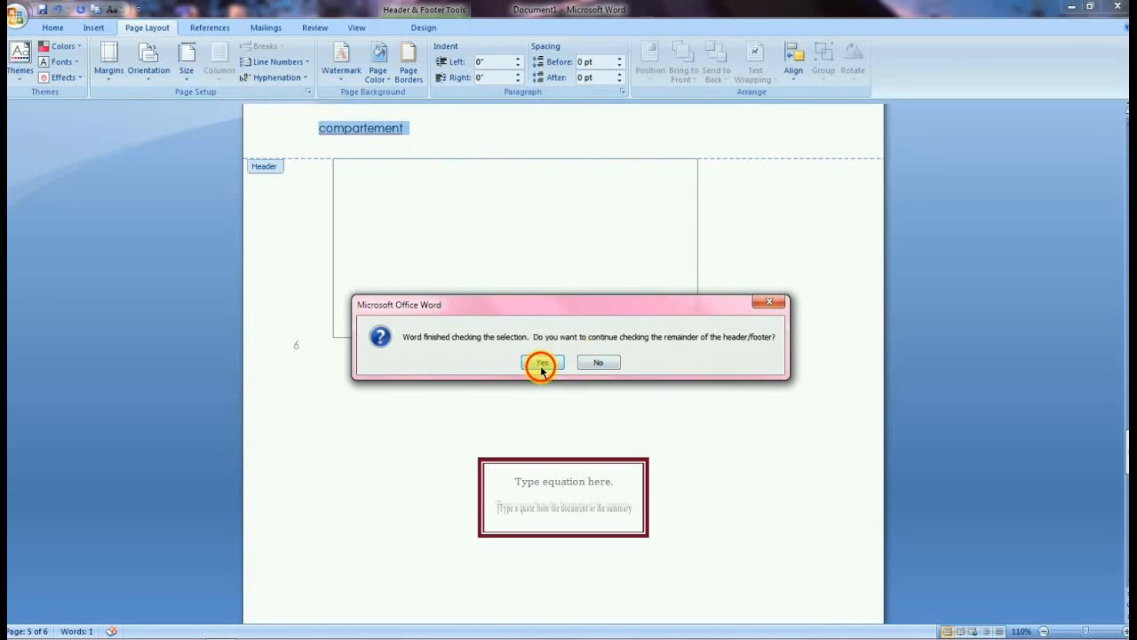
pyautogui.click(541, 363)
pyautogui.click(565, 362)
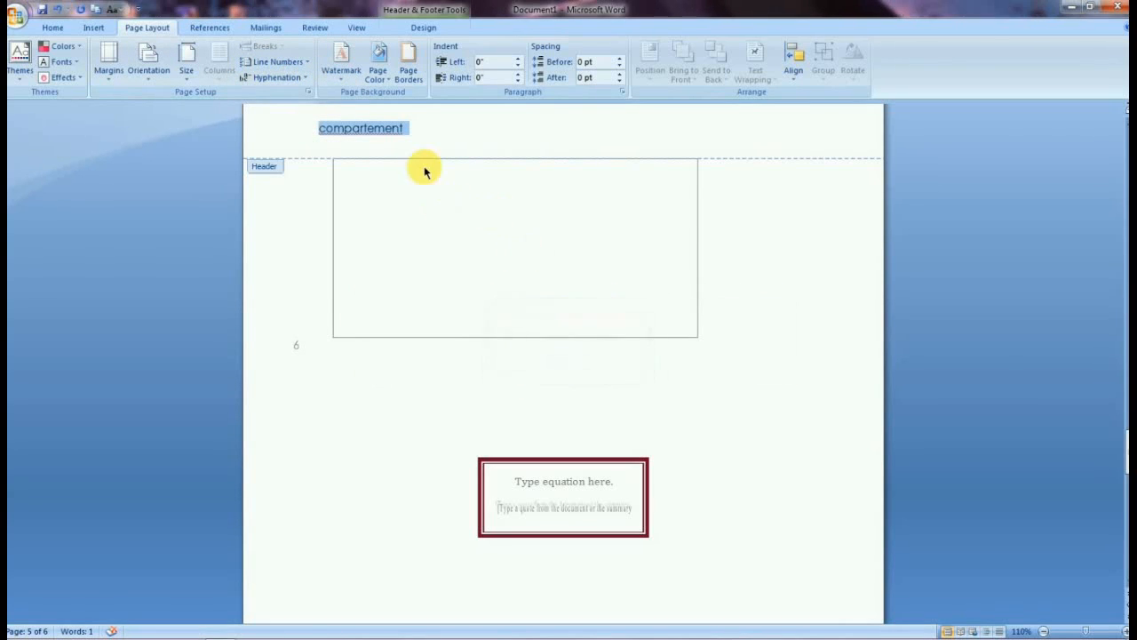
pyautogui.click(363, 131)
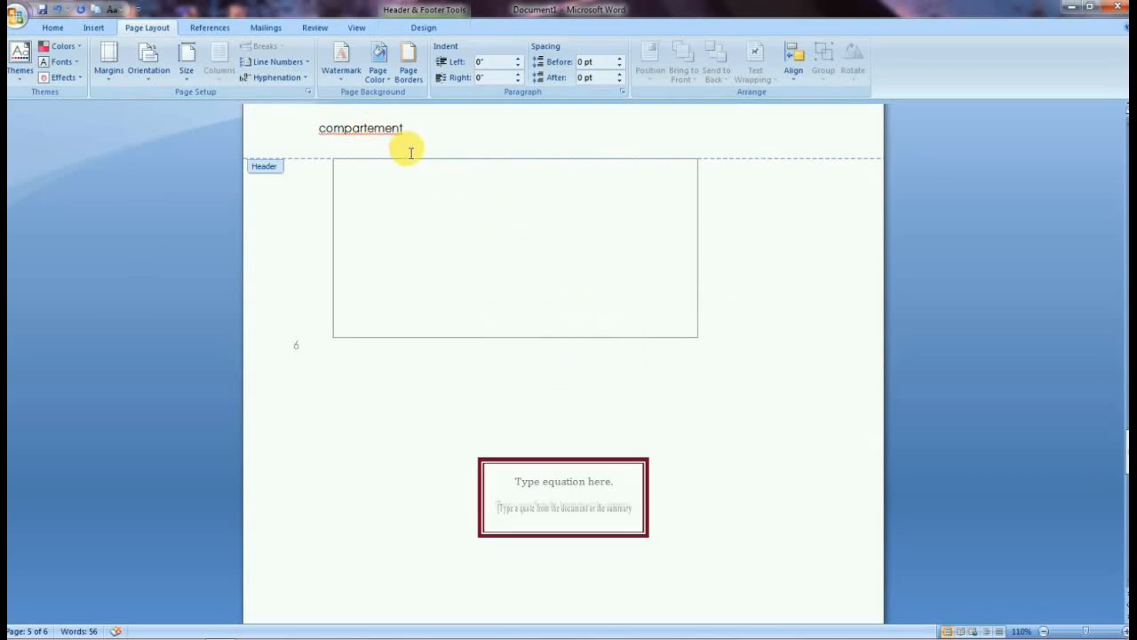
# Change the case of the header word so it starts with a capital letter.
pyautogui.hotkey('shift', 'F3')
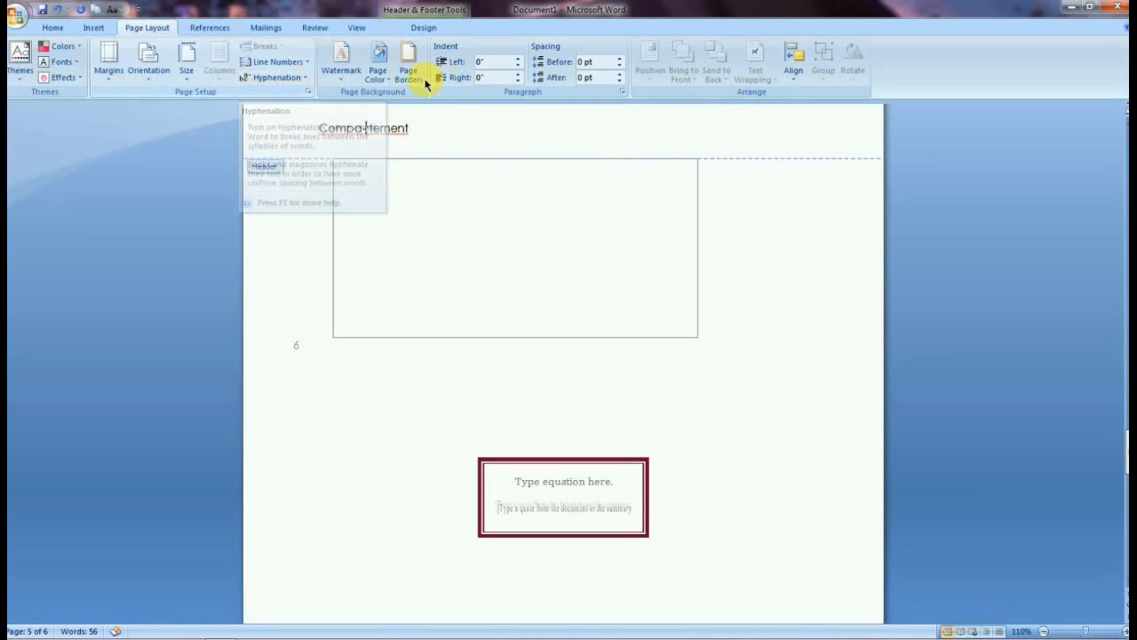
# Browse the watermark gallery, page color palette and Borders and Shading dialog without applying anything.
pyautogui.click(342, 83)
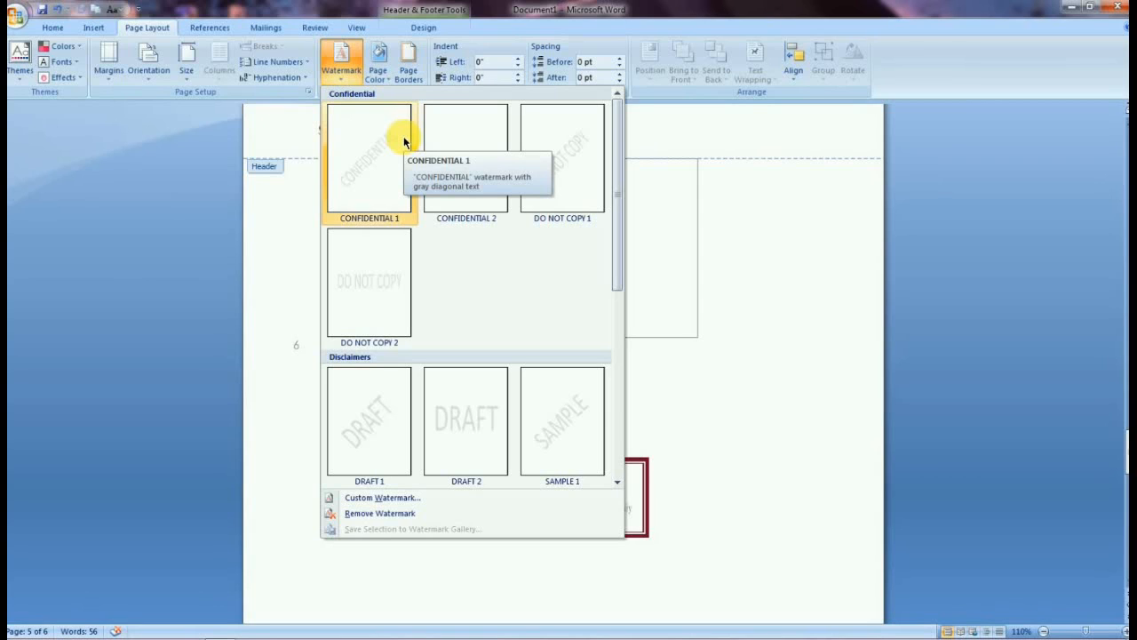
pyautogui.click(382, 70)
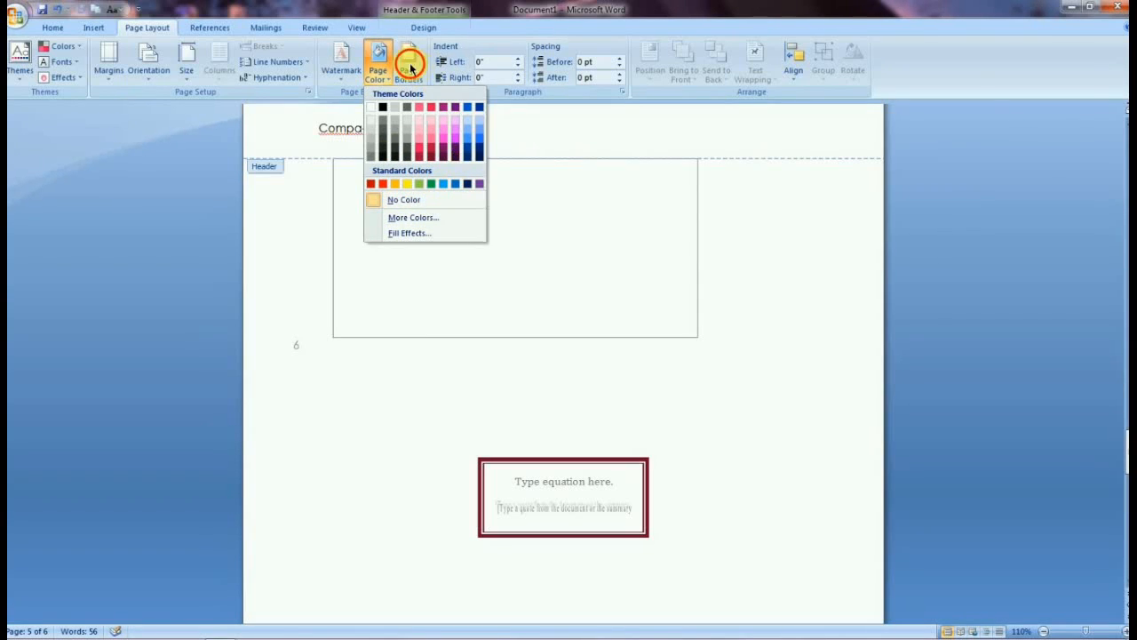
pyautogui.click(408, 69)
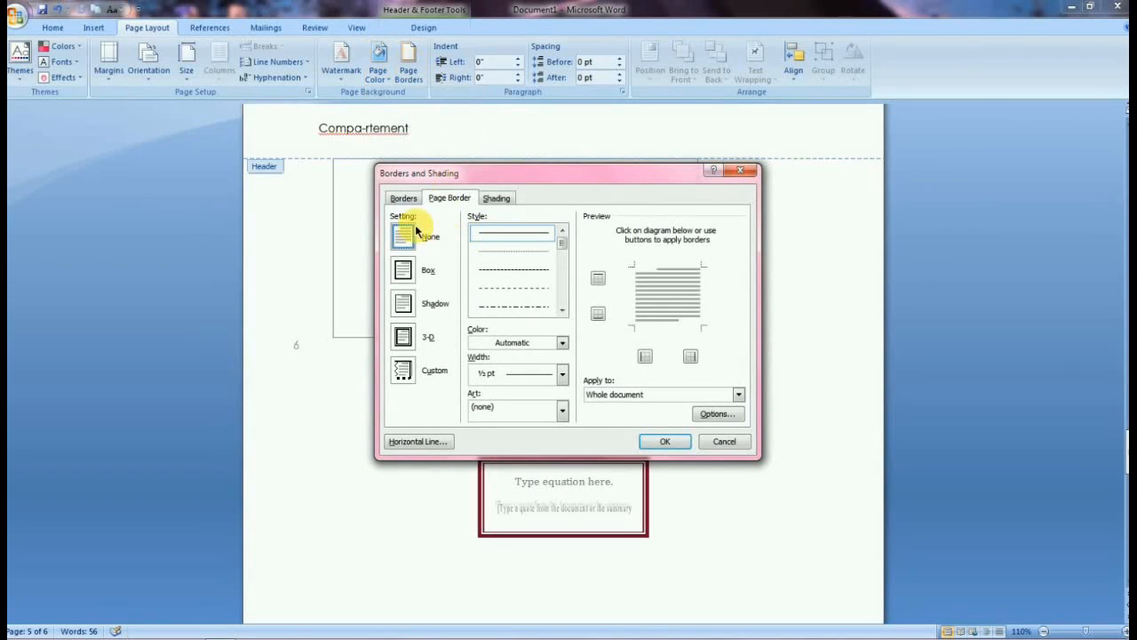
pyautogui.click(562, 342)
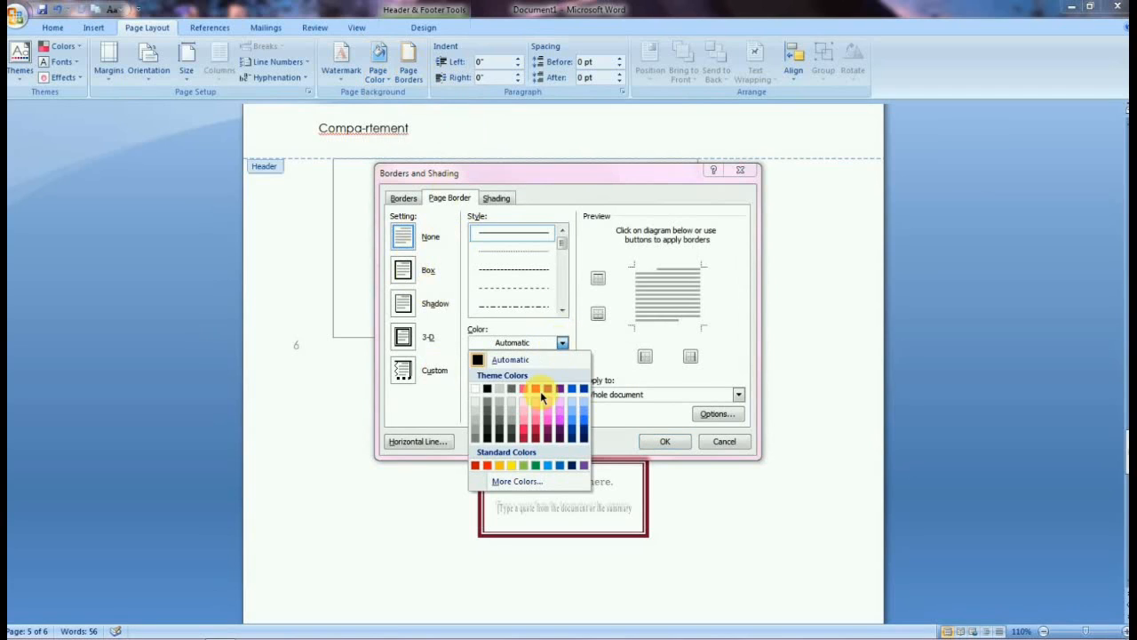
pyautogui.click(561, 342)
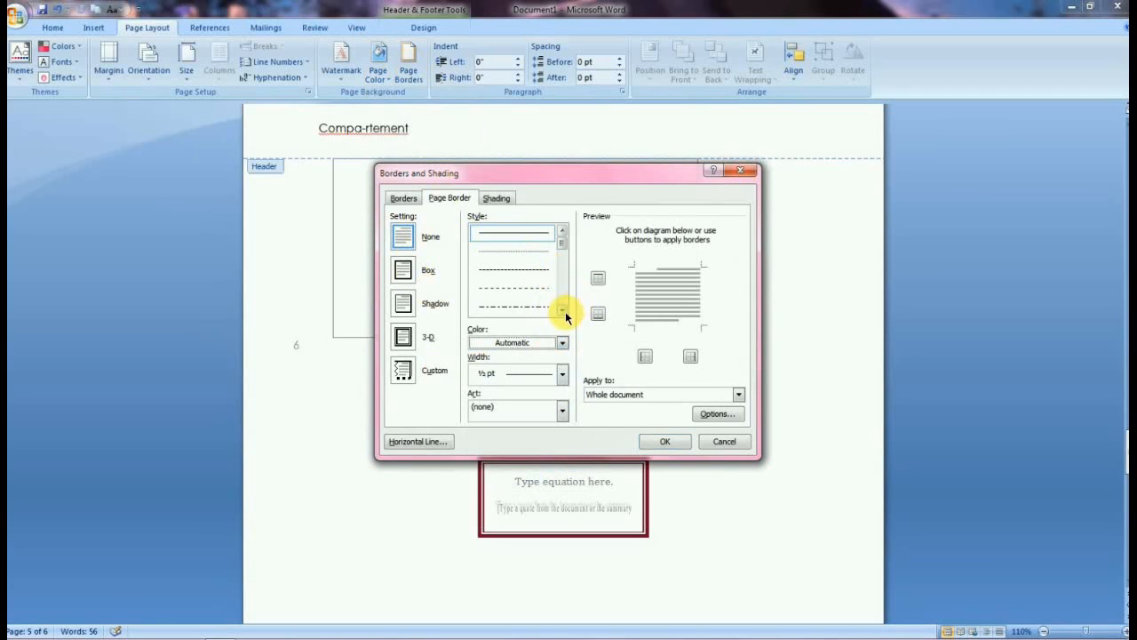
pyautogui.scroll(-5, 565, 311)
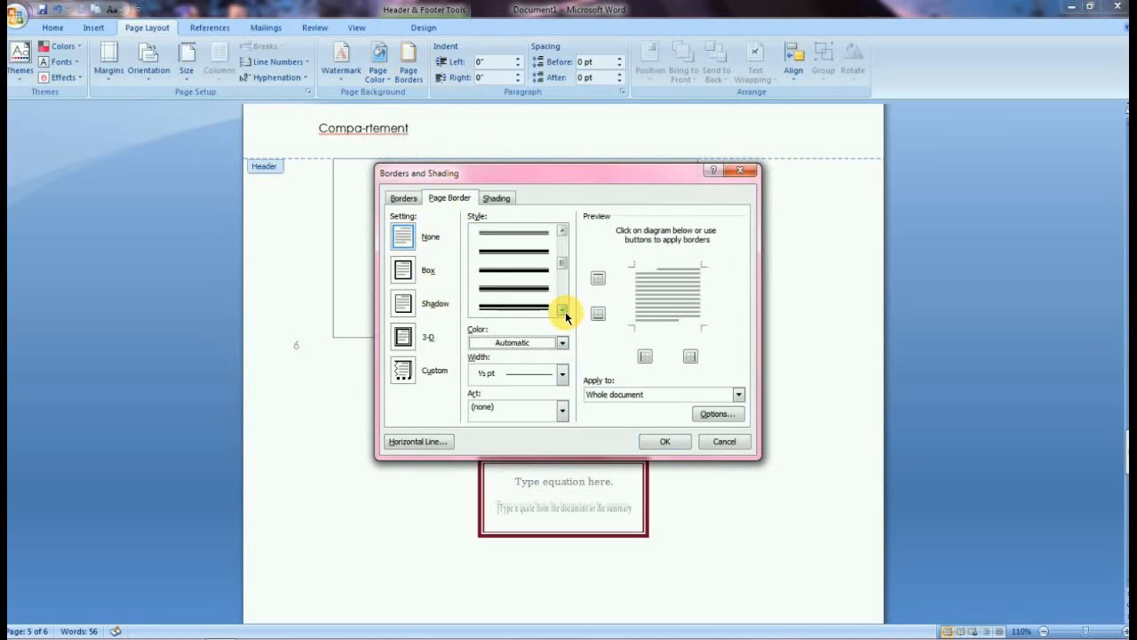
pyautogui.click(560, 409)
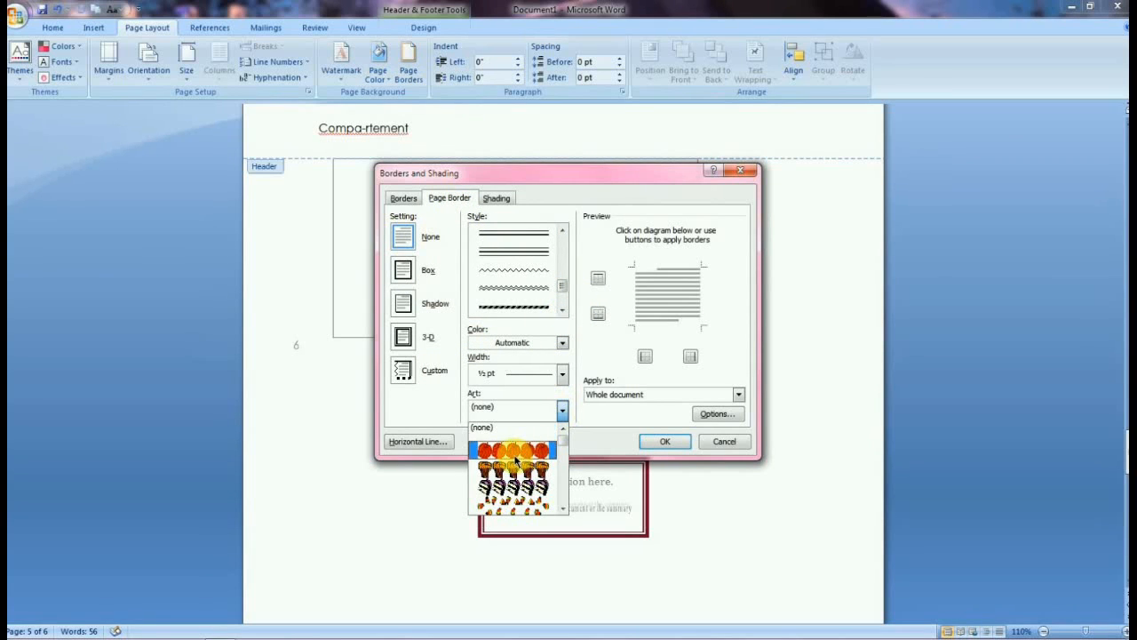
pyautogui.click(496, 198)
pyautogui.click(402, 197)
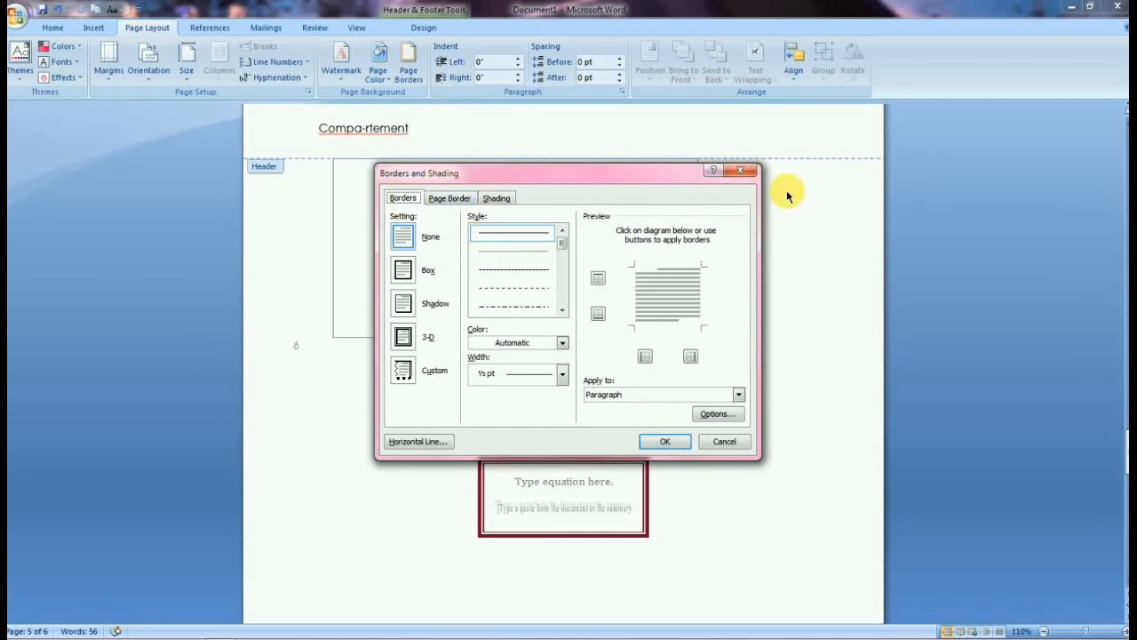
pyautogui.click(740, 169)
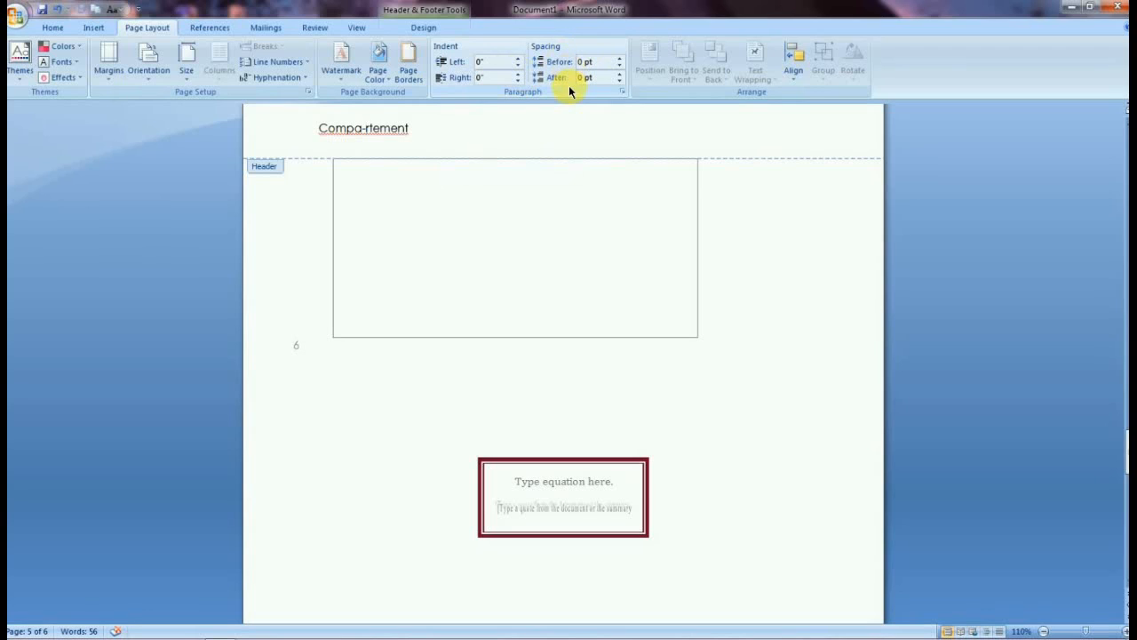
# Open the Align options and the Drawing Grid dialog, then close it without changes.
pyautogui.click(783, 77)
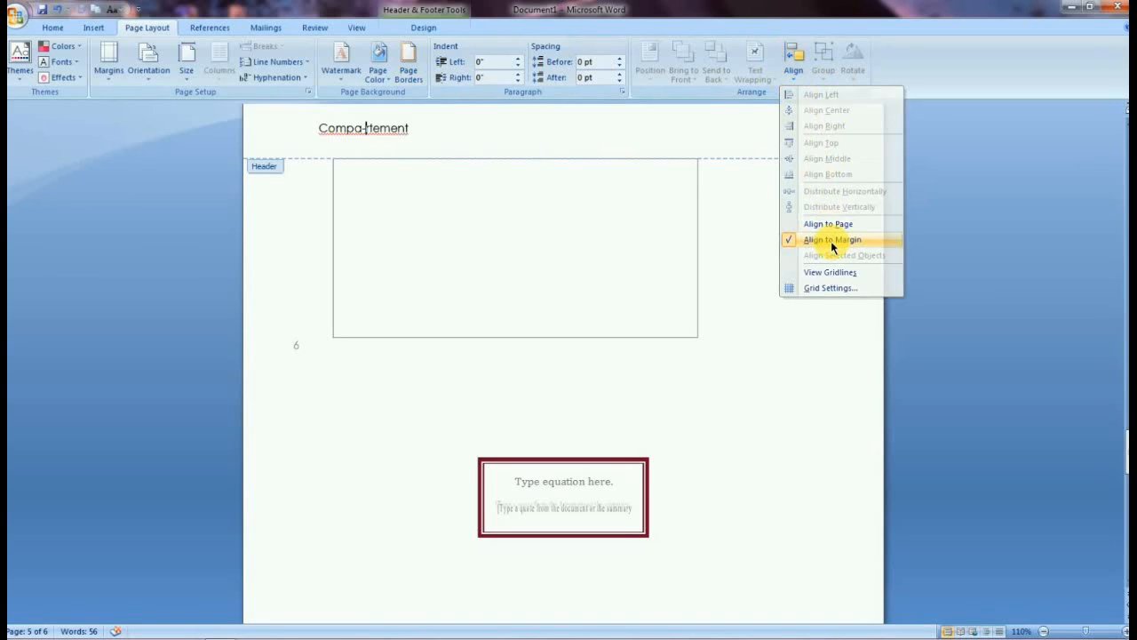
pyautogui.click(831, 241)
pyautogui.click(789, 80)
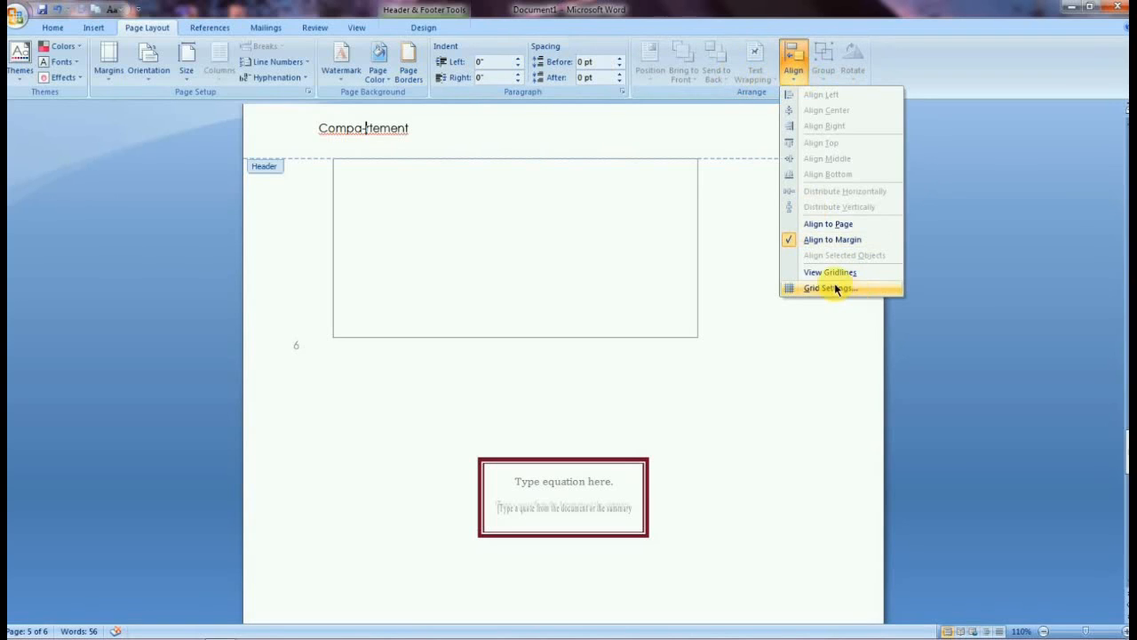
pyautogui.click(833, 287)
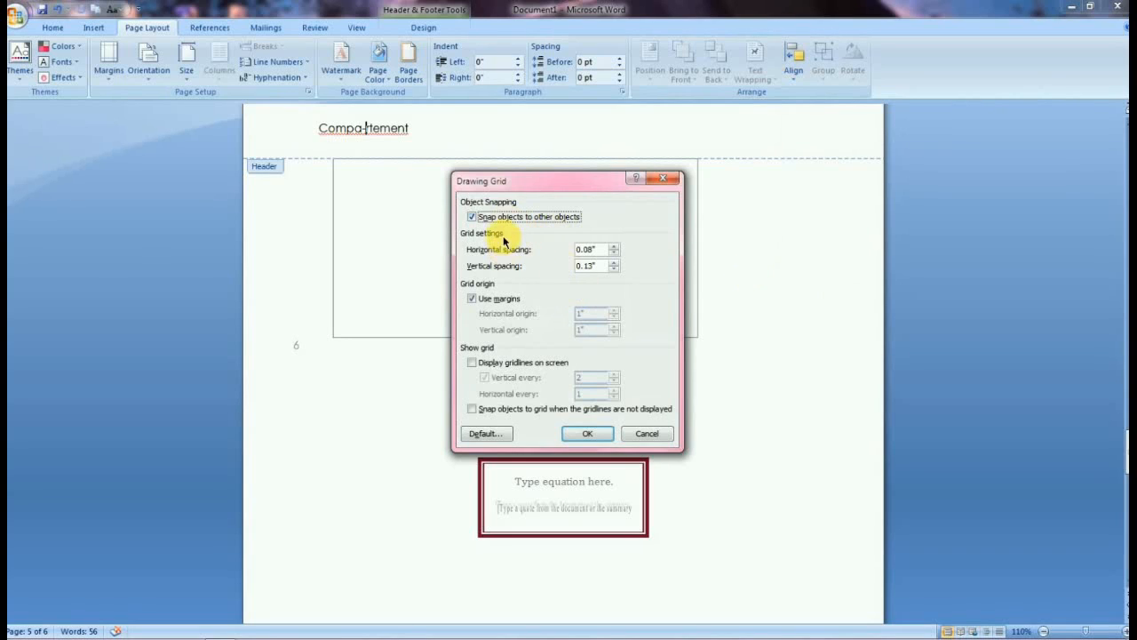
pyautogui.click(472, 299)
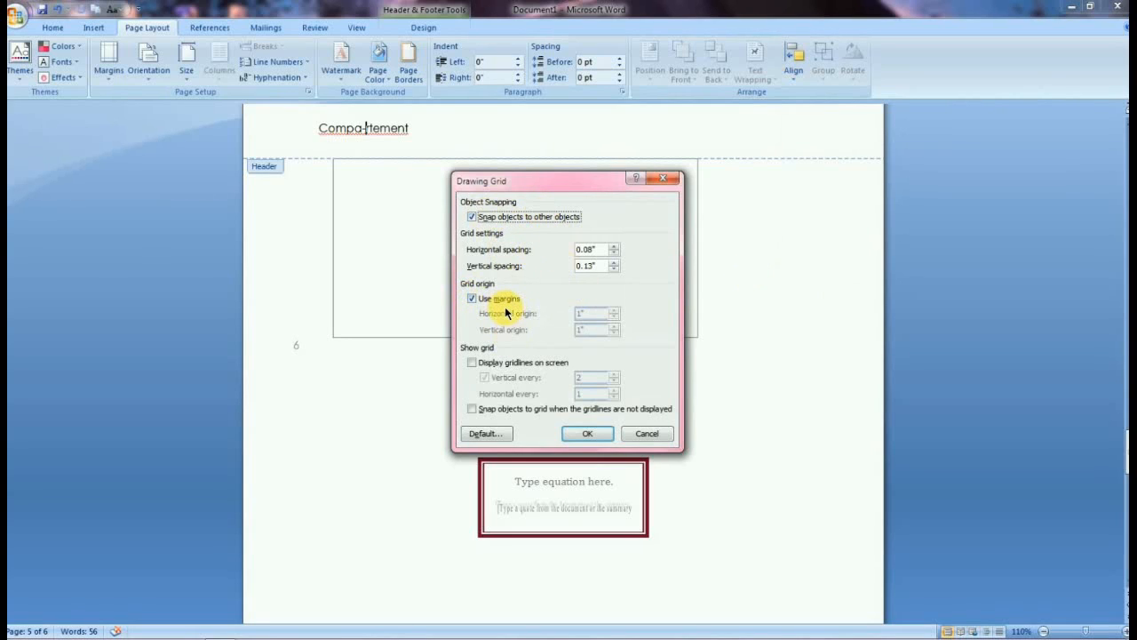
pyautogui.click(655, 183)
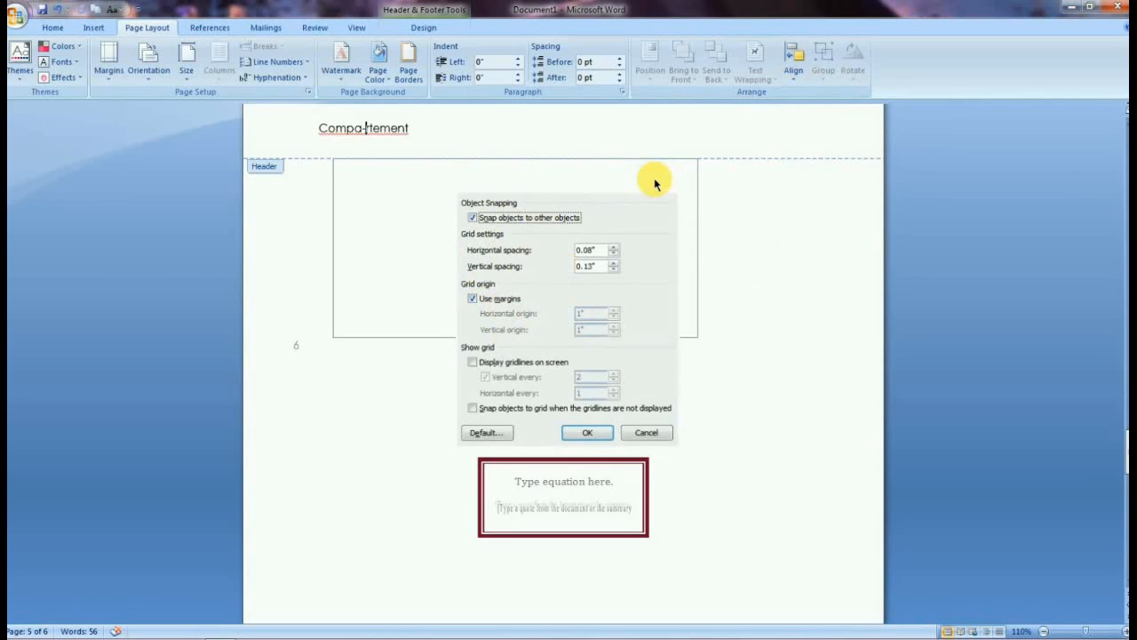
# Leave header editing and open the built-in Table of Contents gallery.
pyautogui.click(225, 34)
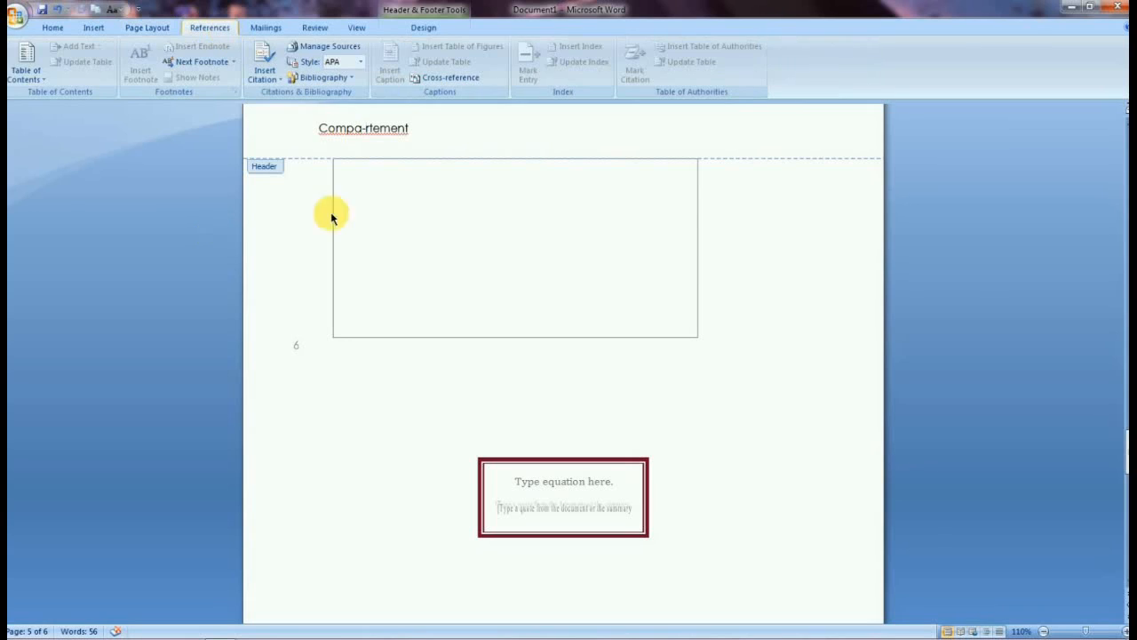
pyautogui.click(26, 68)
pyautogui.click(598, 347)
pyautogui.doubleClick(600, 348)
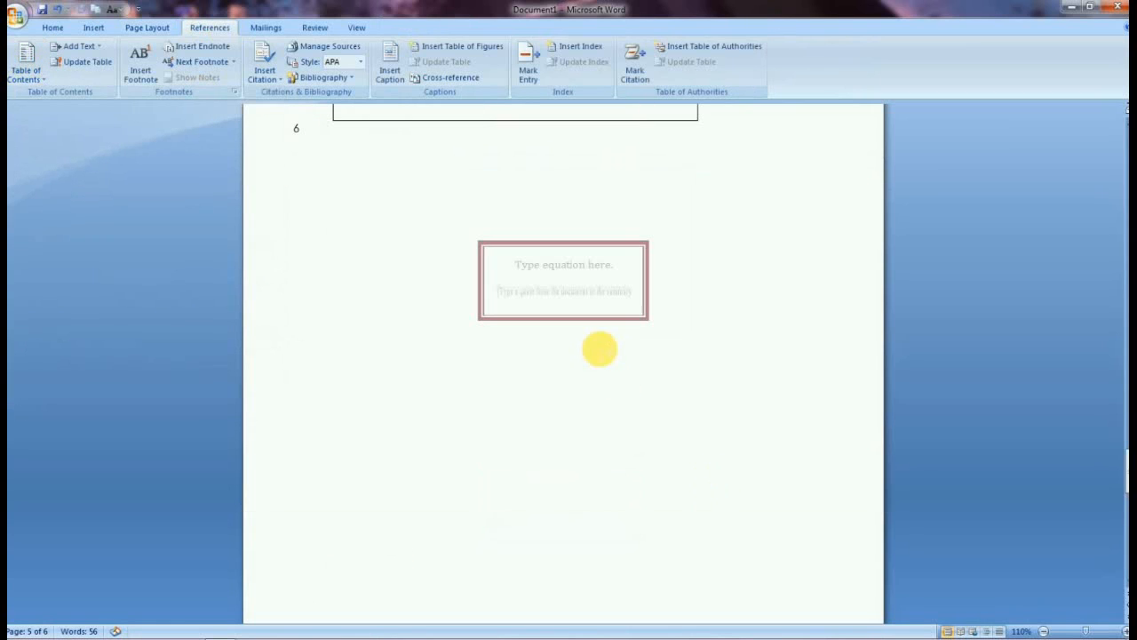
pyautogui.click(161, 28)
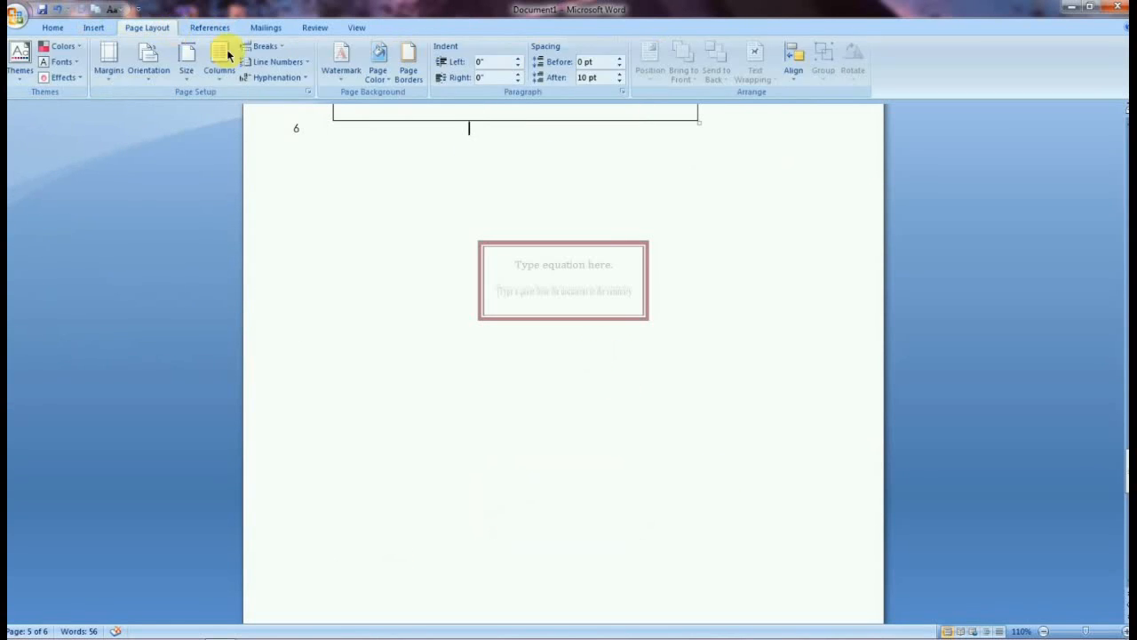
pyautogui.click(195, 28)
pyautogui.click(27, 70)
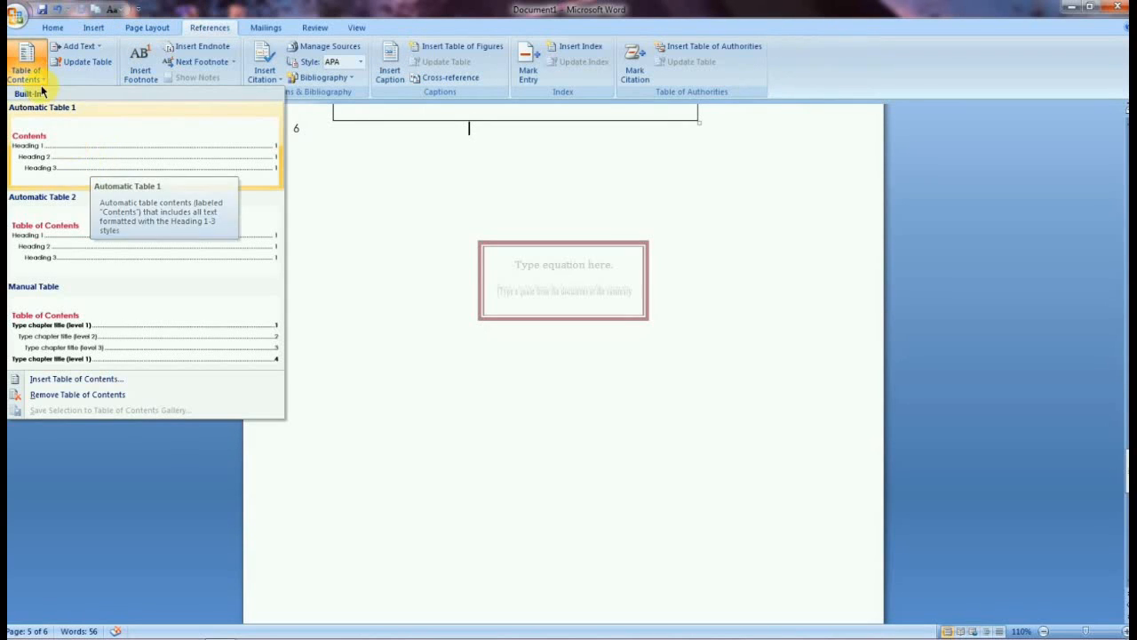
# Open the recent document HTML NOTES.docx.
pyautogui.click(16, 15)
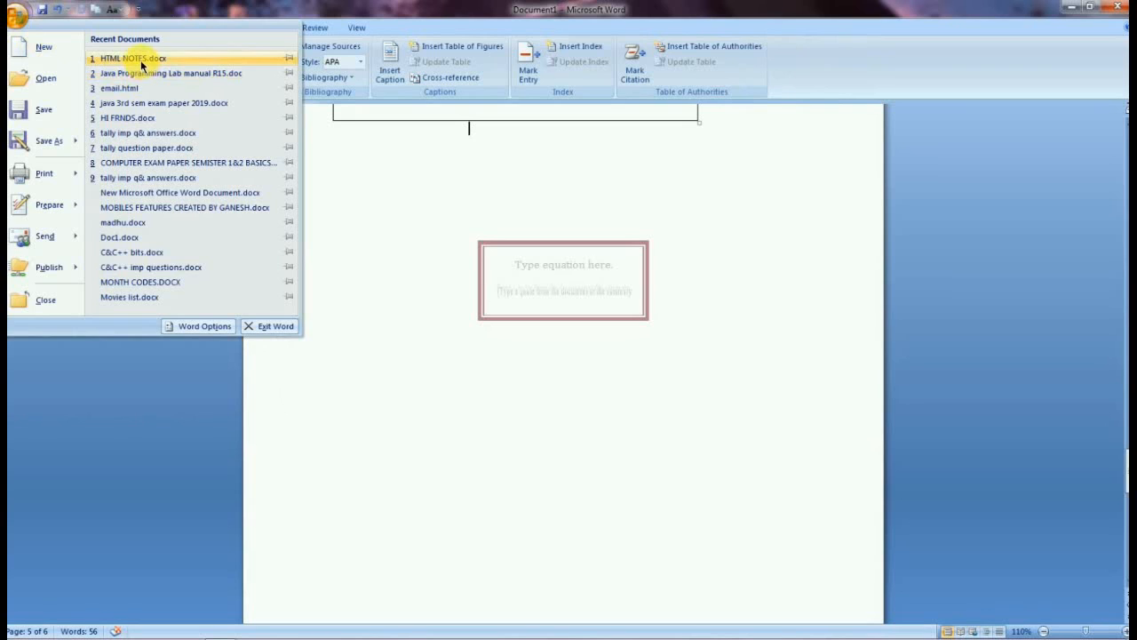
pyautogui.click(138, 58)
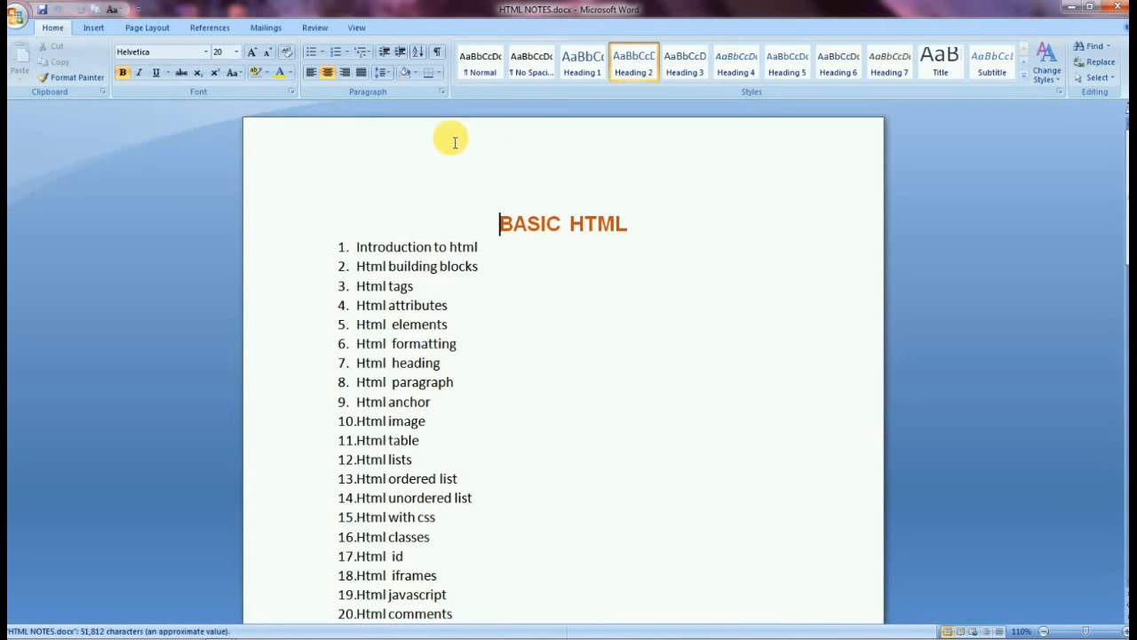
# Select the BASIC HTML title and first four list items and replace them with an Automatic Table 2 table of contents.
pyautogui.click(203, 28)
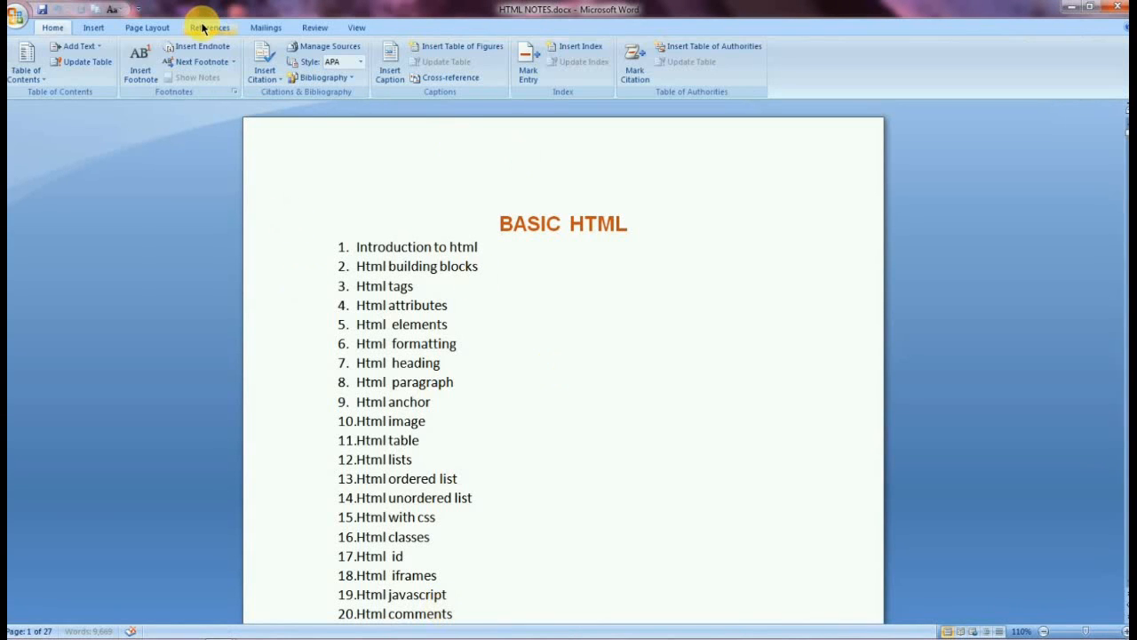
pyautogui.click(16, 78)
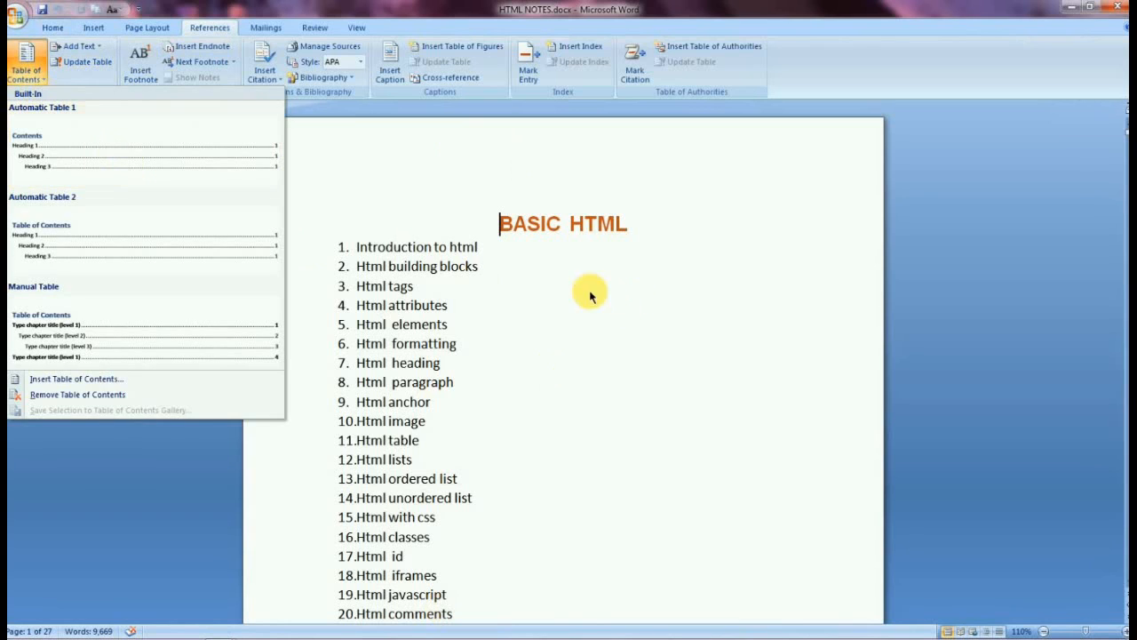
pyautogui.click(368, 228)
pyautogui.moveTo(368, 228); pyautogui.dragTo(531, 310)
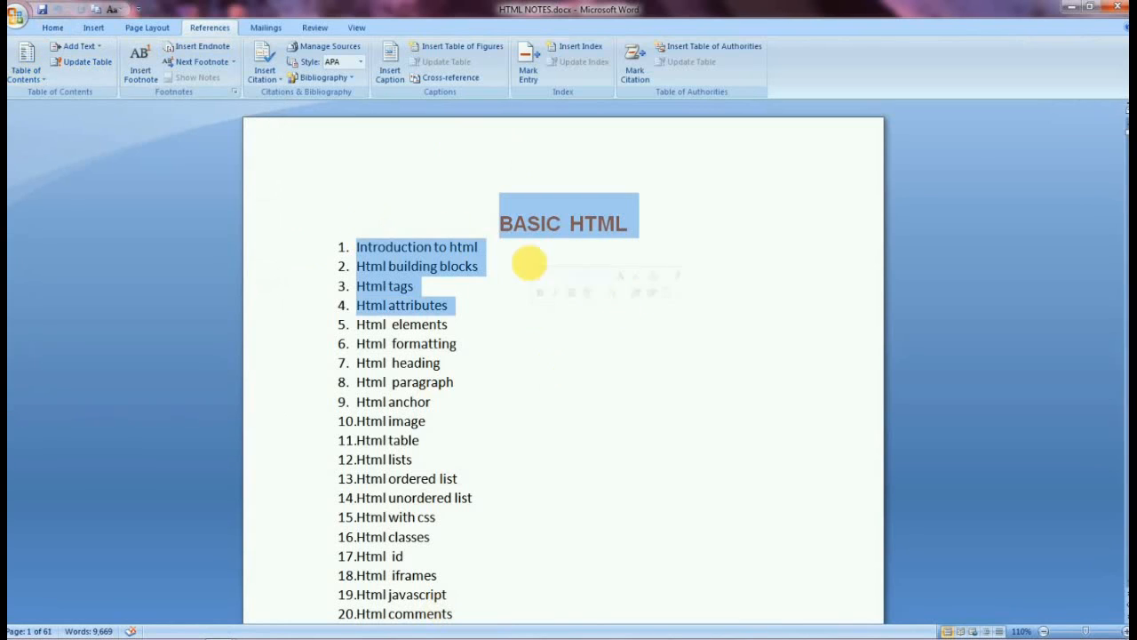
pyautogui.click(22, 69)
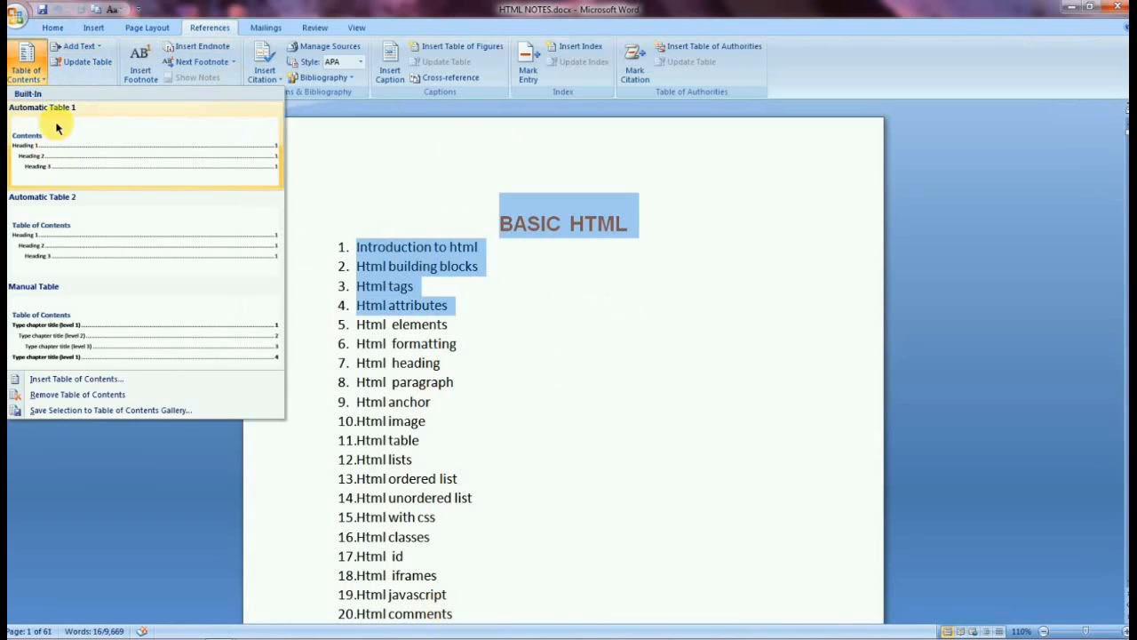
pyautogui.click(70, 254)
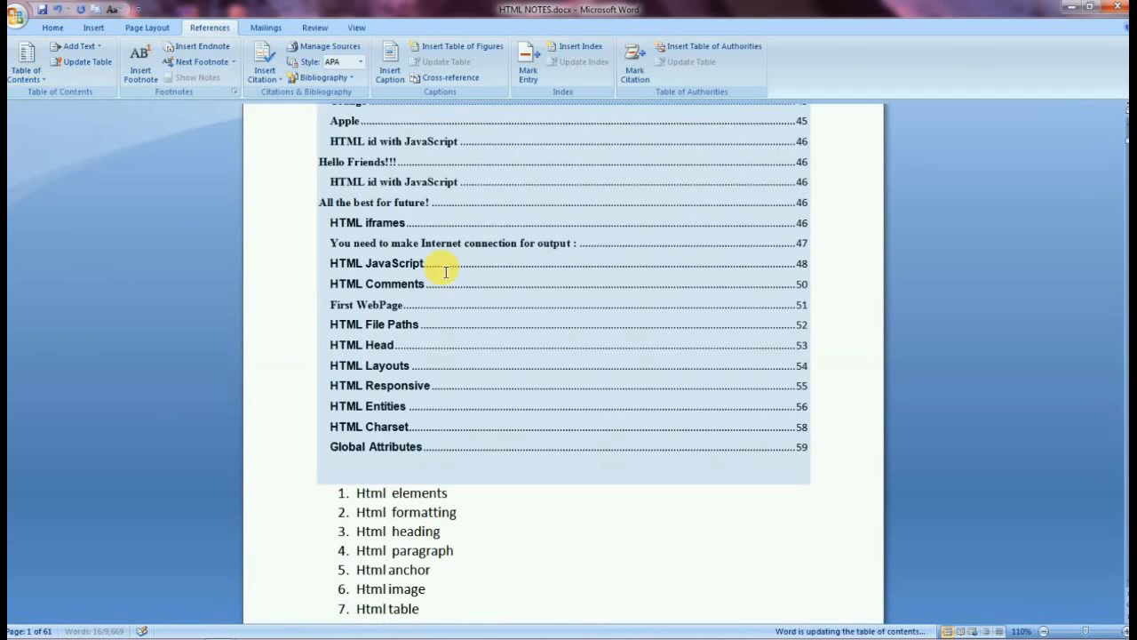
# Add the current paragraph to the table of contents at Level 2.
pyautogui.scroll(20, 445, 272)
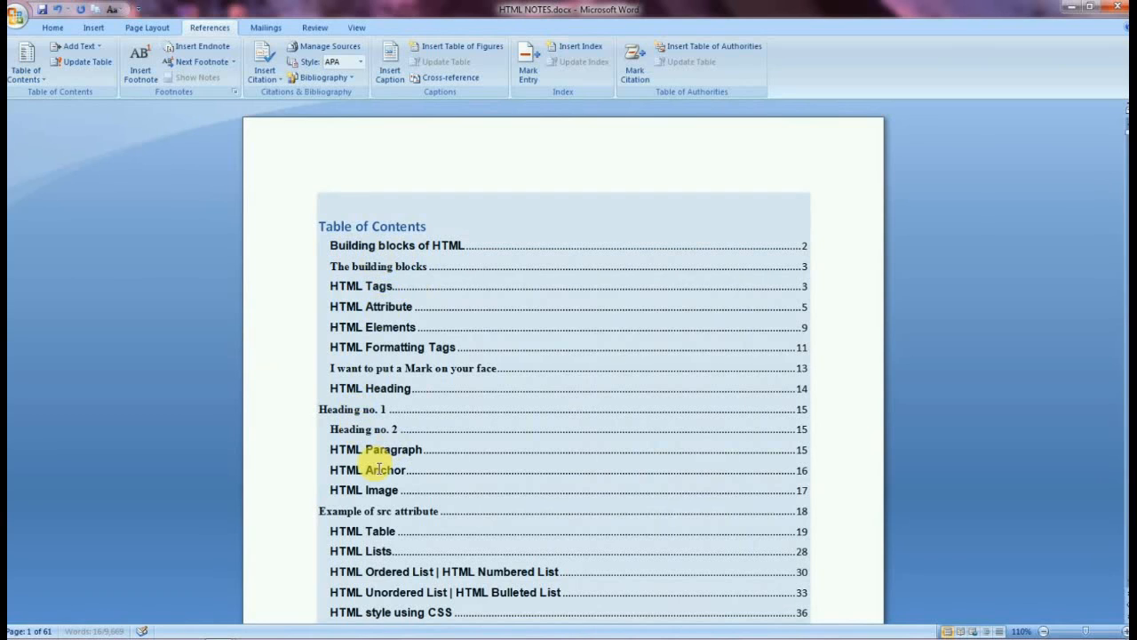
pyautogui.scroll(-5, 391, 439)
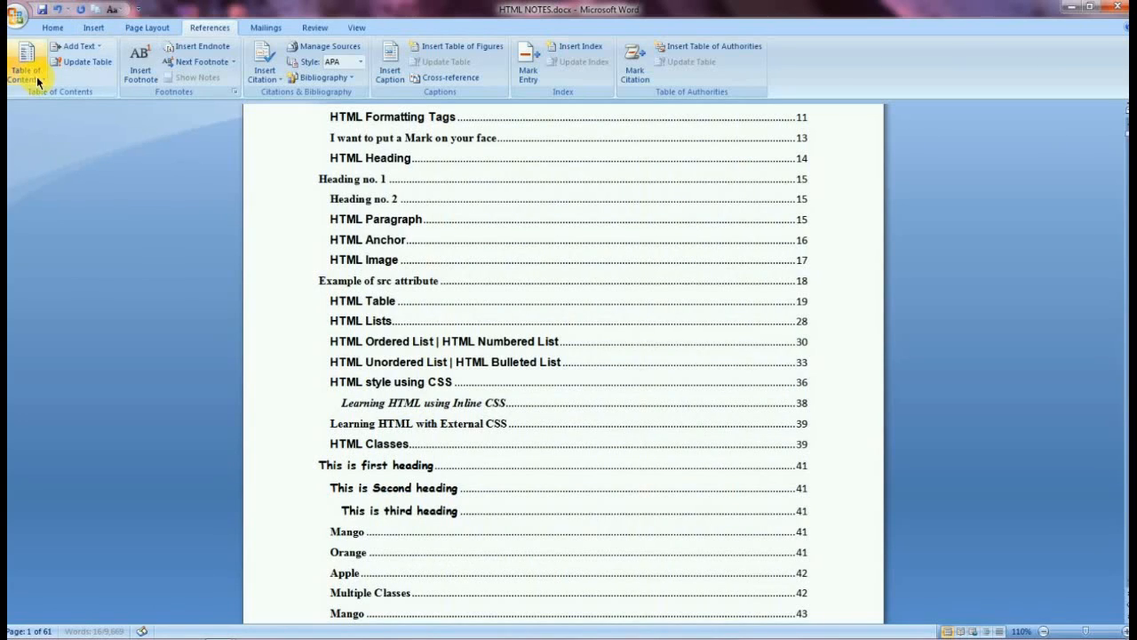
pyautogui.click(91, 46)
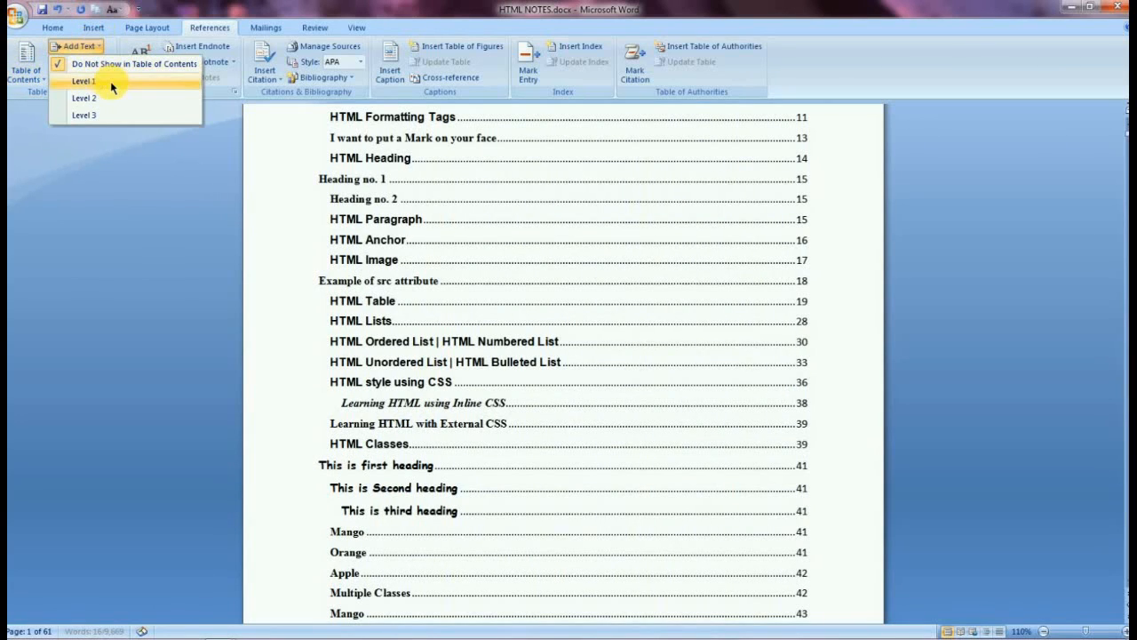
pyautogui.click(86, 96)
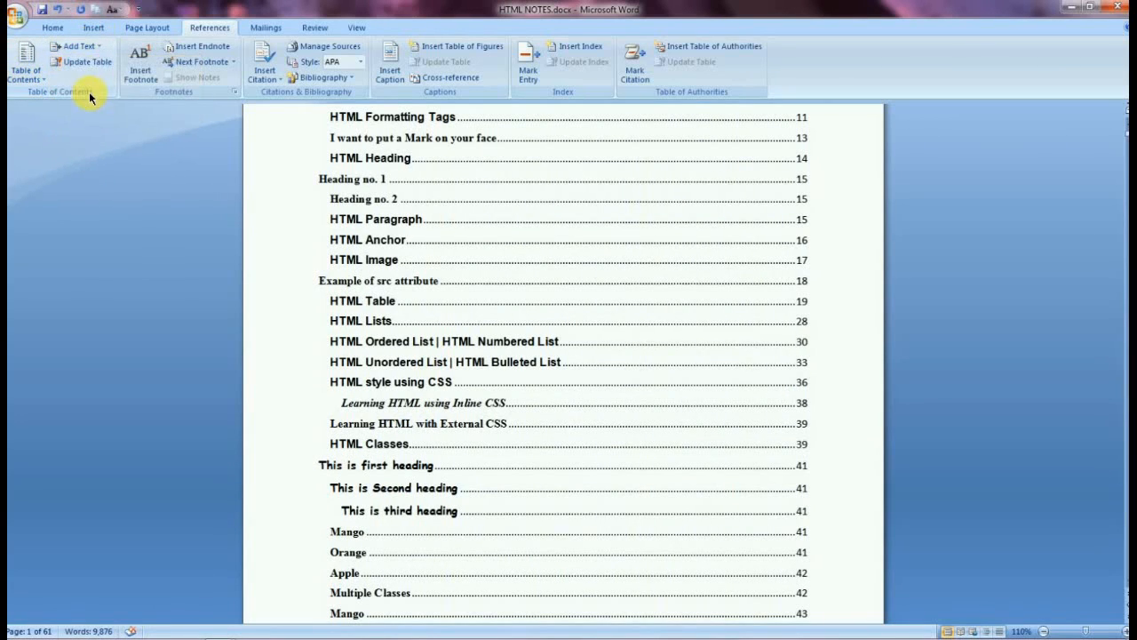
# Open the Update Table dialog for the table of contents and close it without updating.
pyautogui.scroll(1, 316, 169)
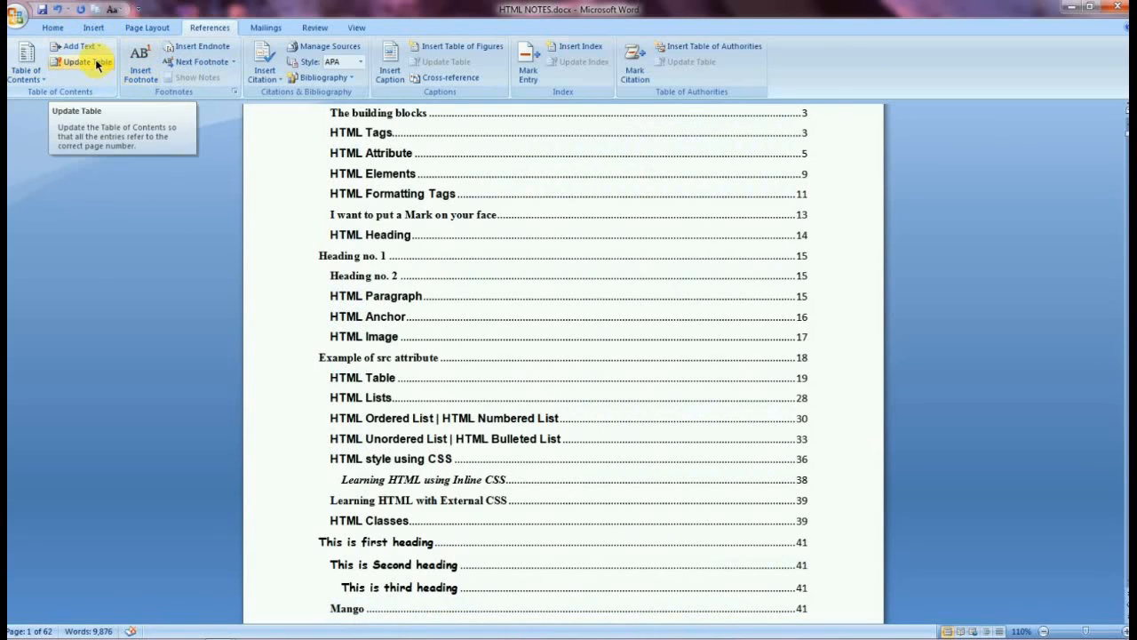
pyautogui.click(98, 64)
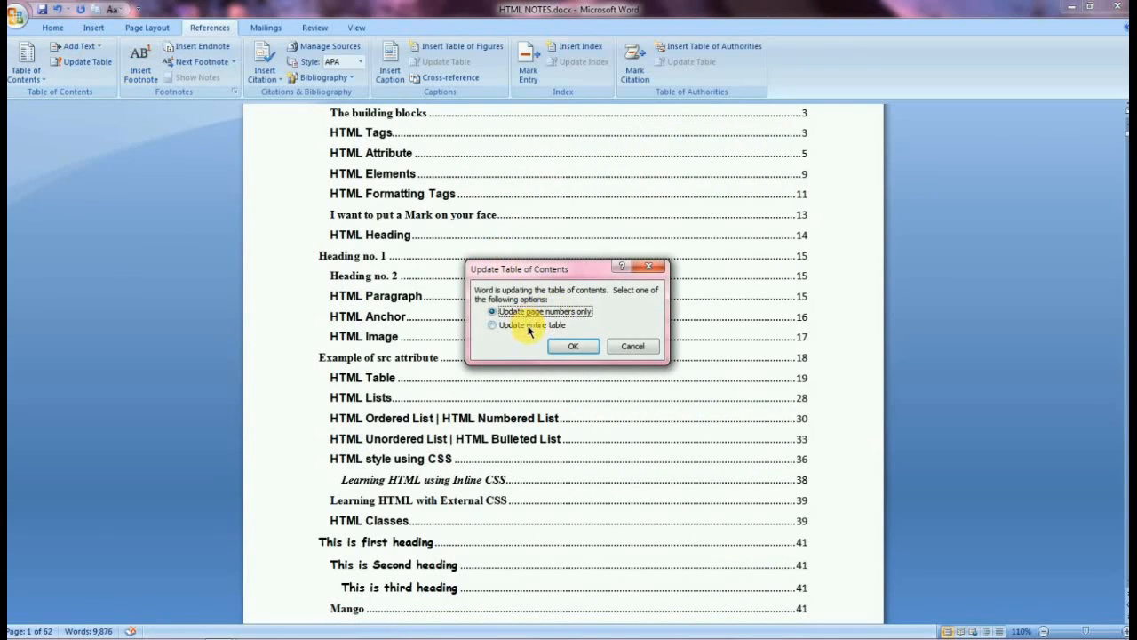
pyautogui.click(652, 265)
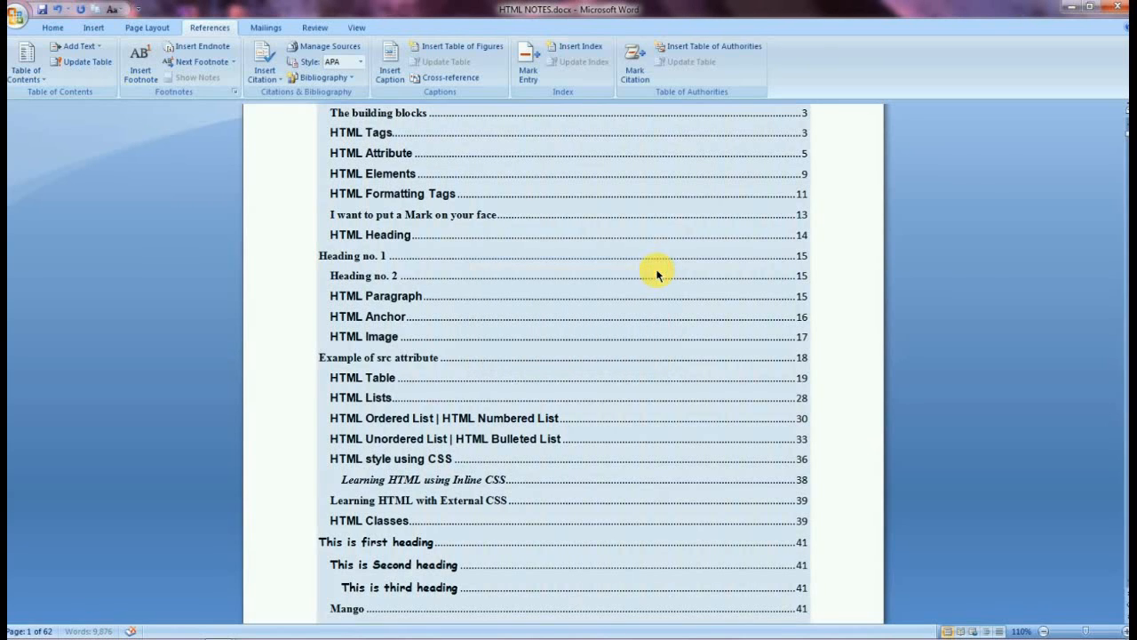
# Insert footnotes at the start of the Html elements list item.
pyautogui.click(156, 80)
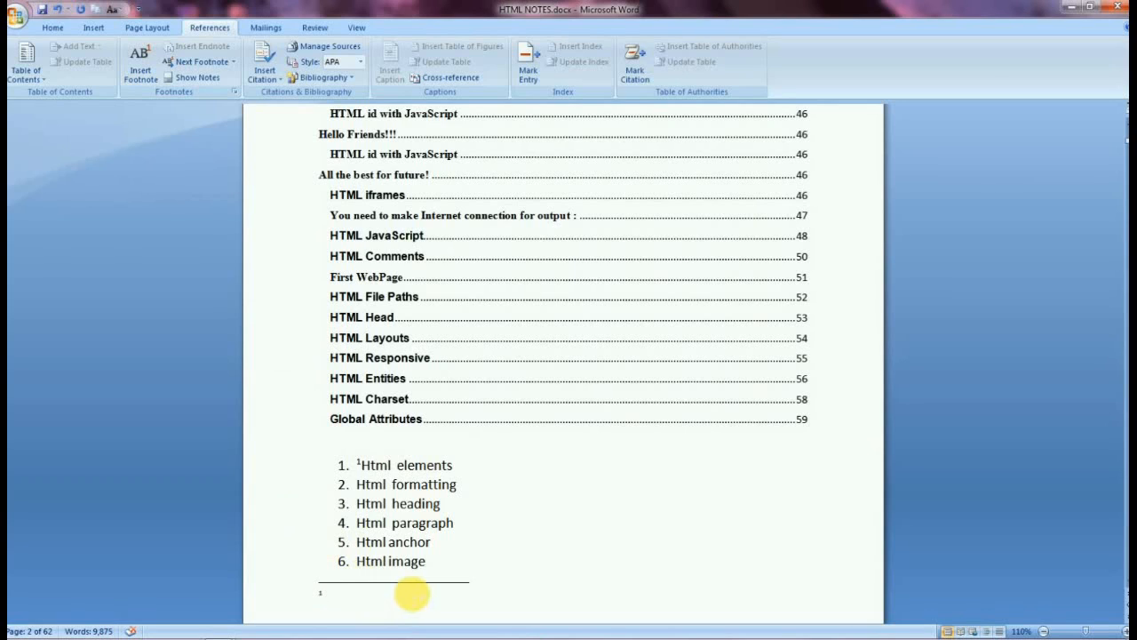
pyautogui.click(143, 66)
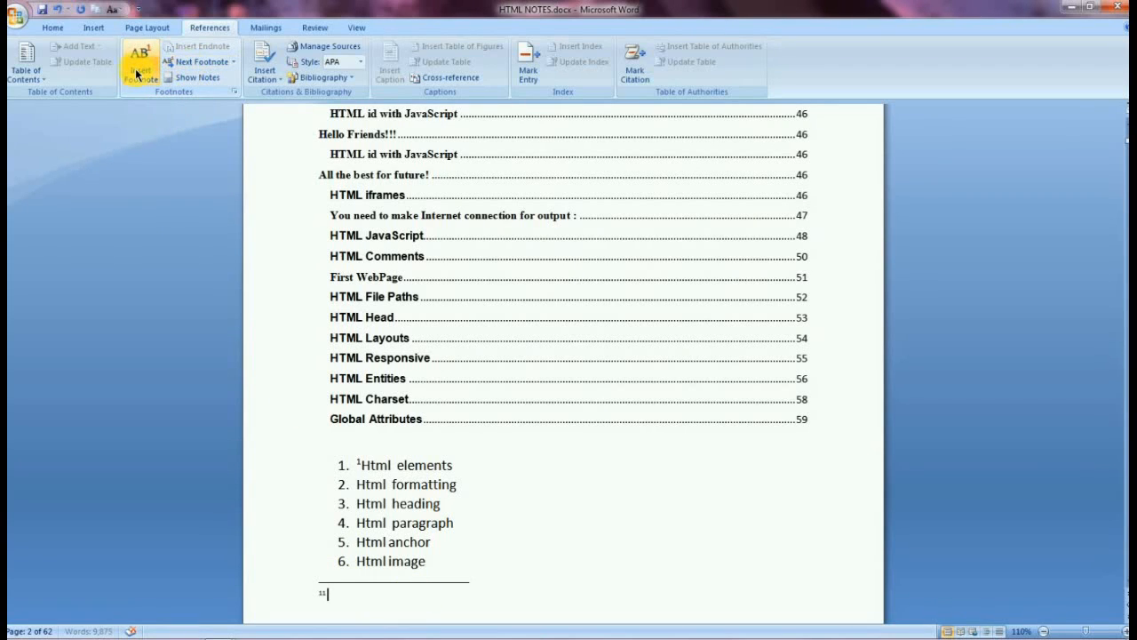
# Jump to the next footnote in the document.
pyautogui.click(211, 67)
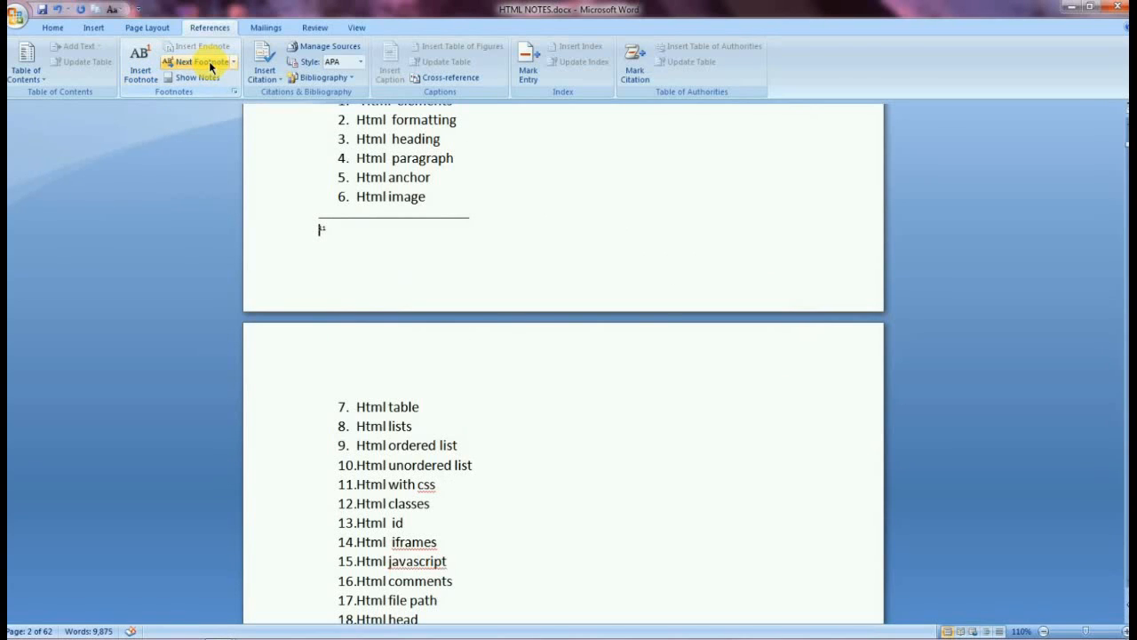
pyautogui.rightClick(210, 66)
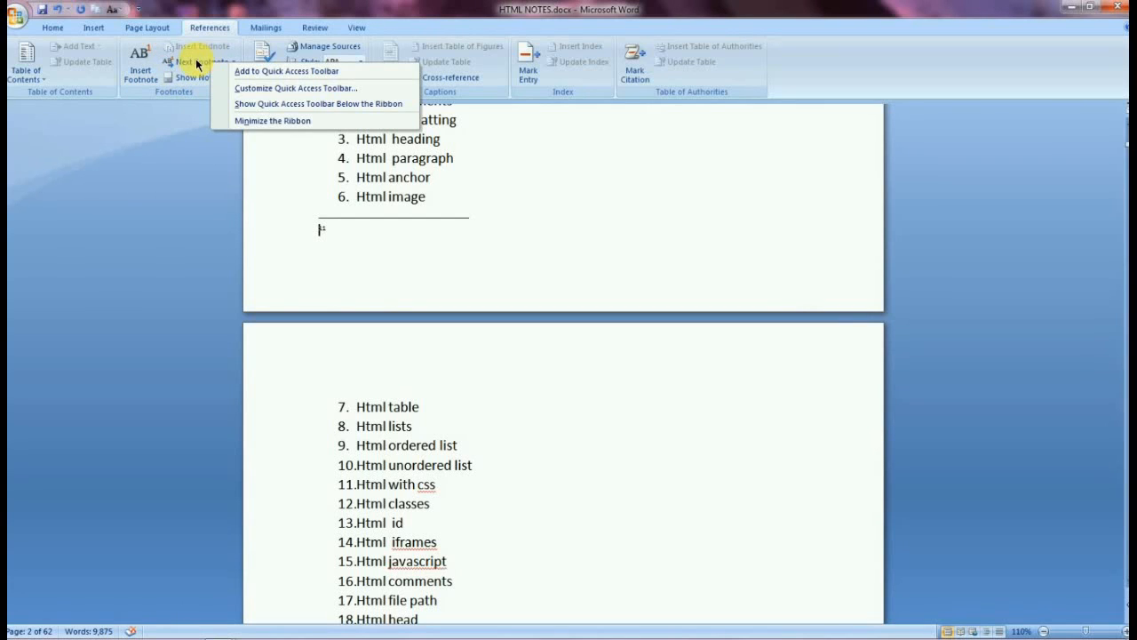
pyautogui.click(196, 64)
# Toggle between the footnote text and its reference mark in the list using Show Notes.
pyautogui.click(192, 78)
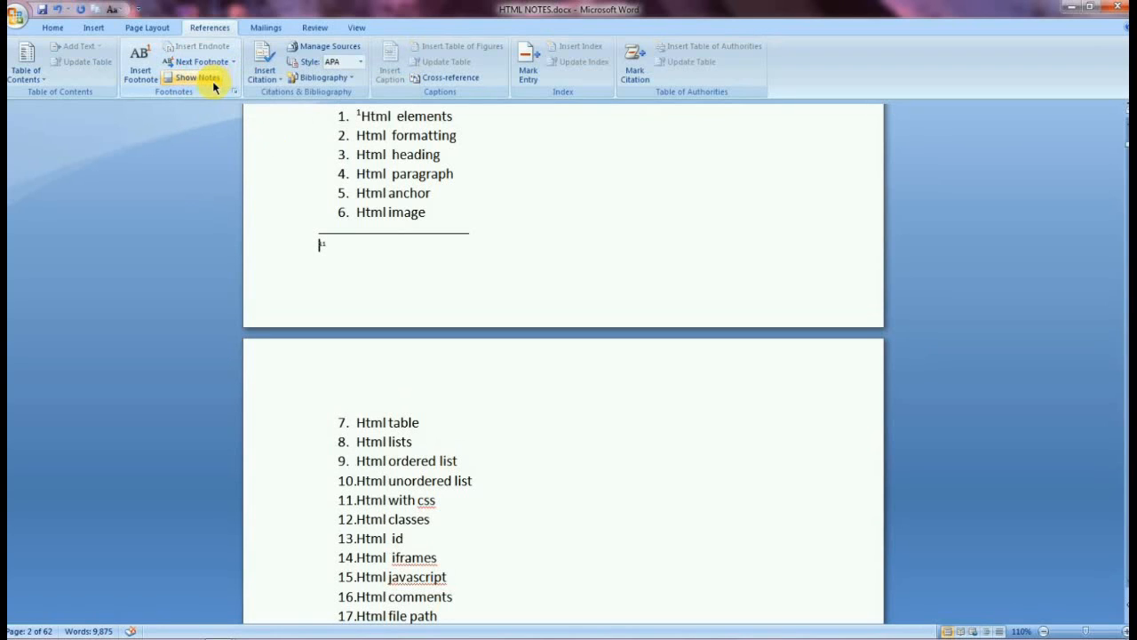
pyautogui.click(207, 80)
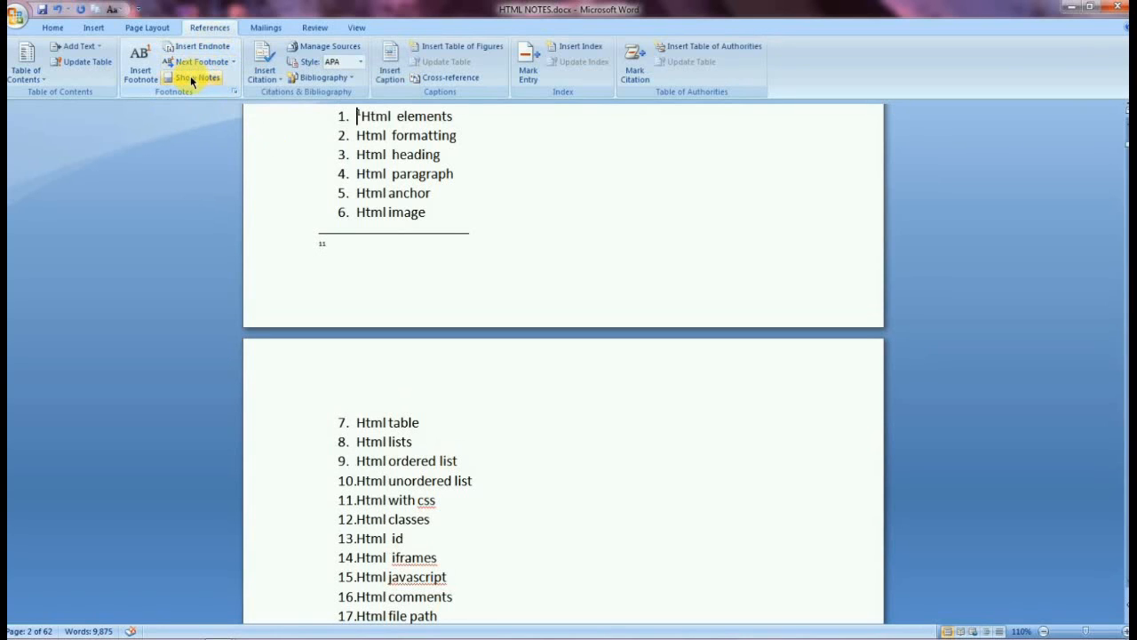
pyautogui.click(192, 80)
pyautogui.scroll(10, 432, 221)
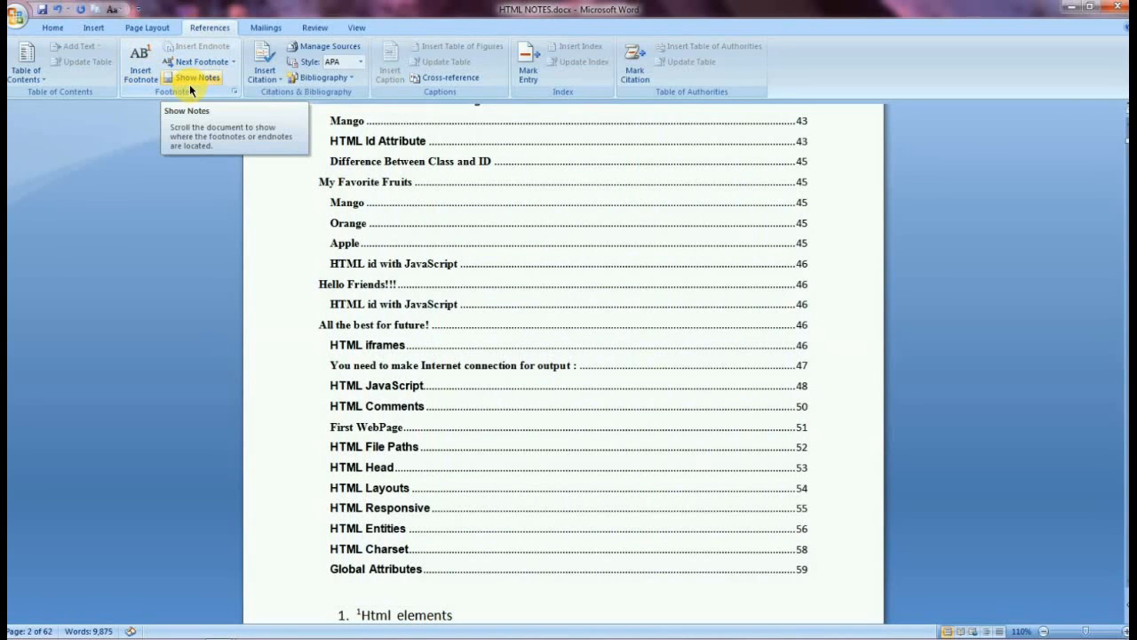
pyautogui.click(191, 83)
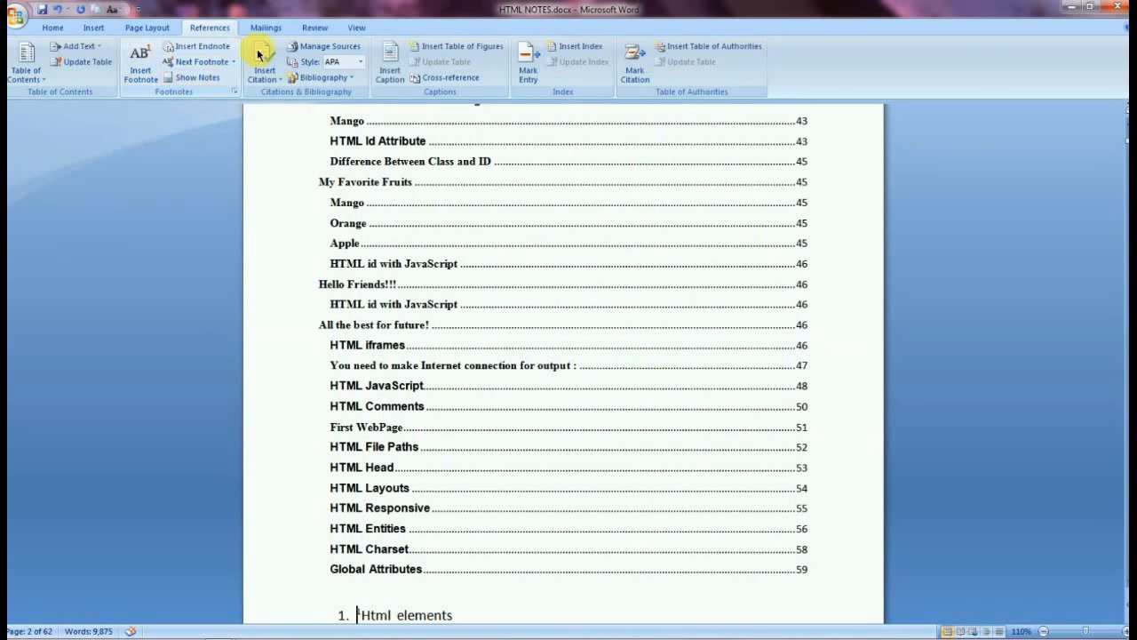
# Open the Create Source dialog for a new citation, show all bibliography fields, and close it without adding a source.
pyautogui.click(272, 81)
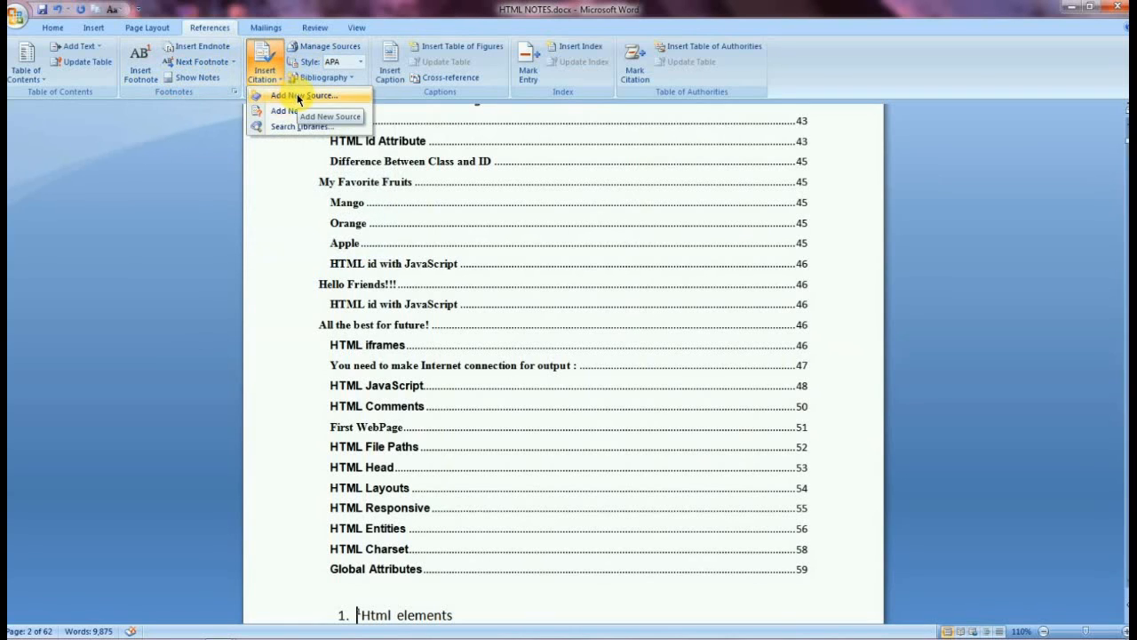
pyautogui.click(298, 97)
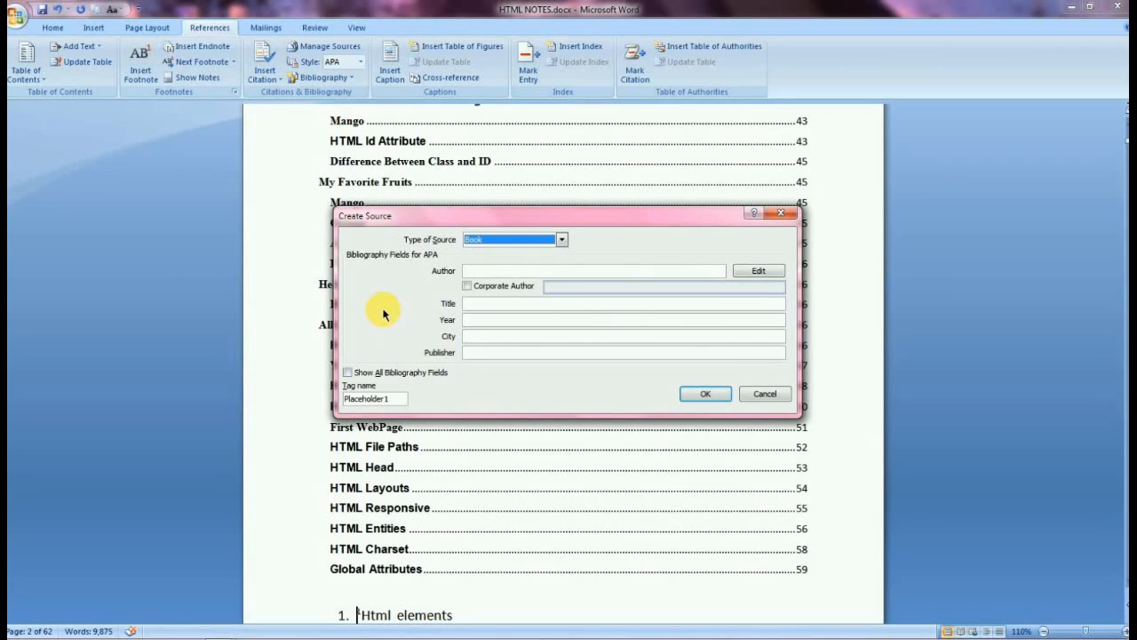
pyautogui.click(347, 374)
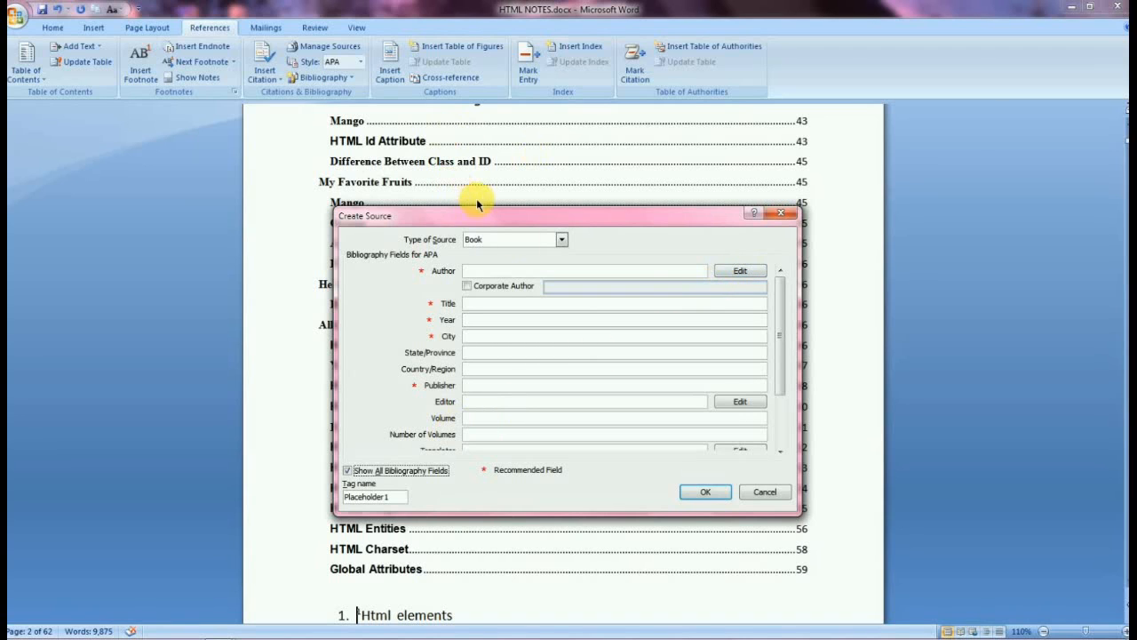
pyautogui.click(777, 218)
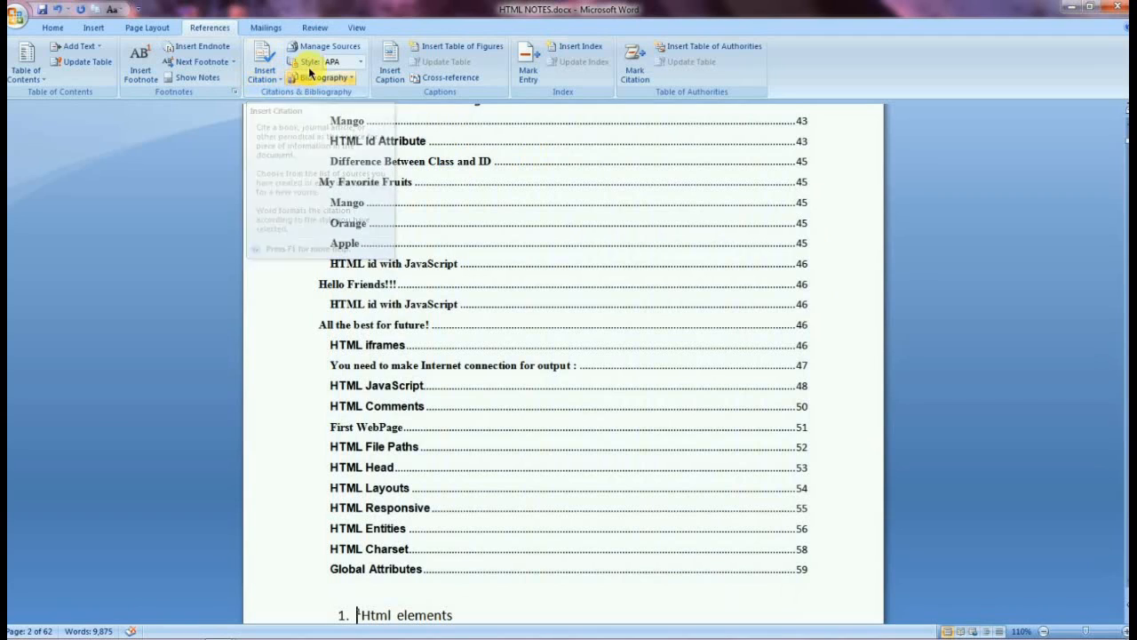
# Review the citation style list, then open the new placeholder dialog and cancel it.
pyautogui.click(359, 62)
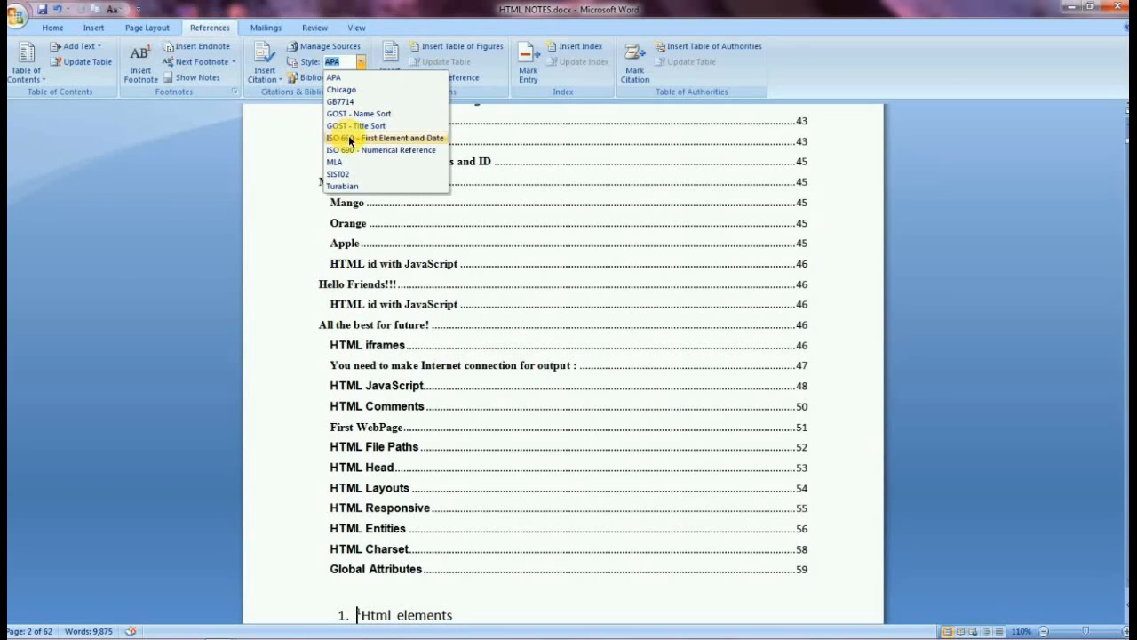
pyautogui.click(361, 62)
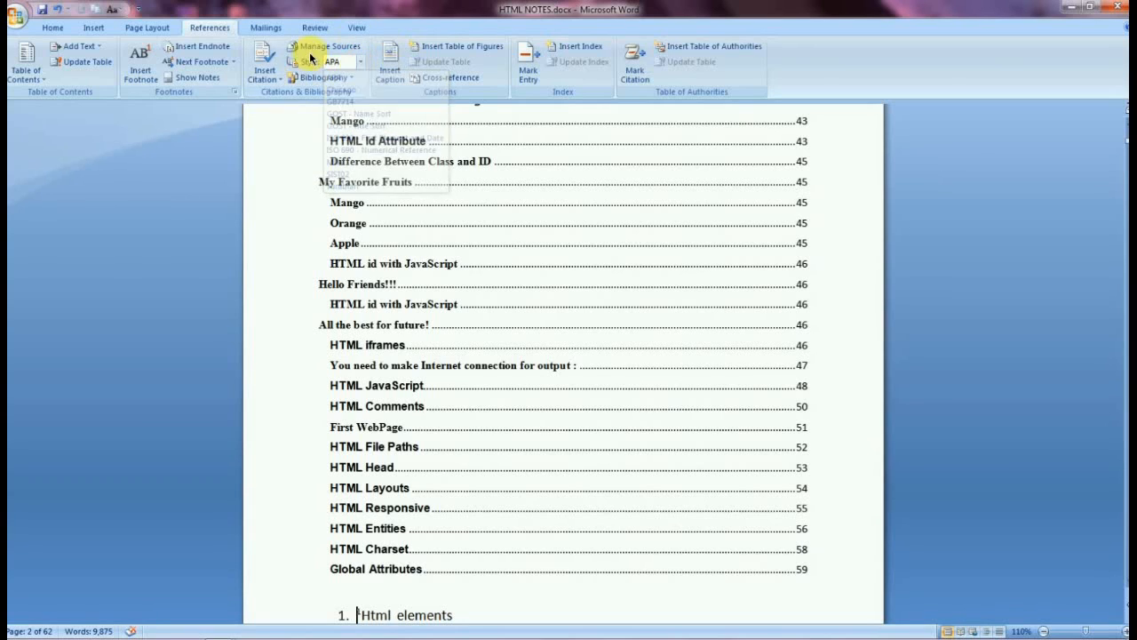
pyautogui.click(260, 79)
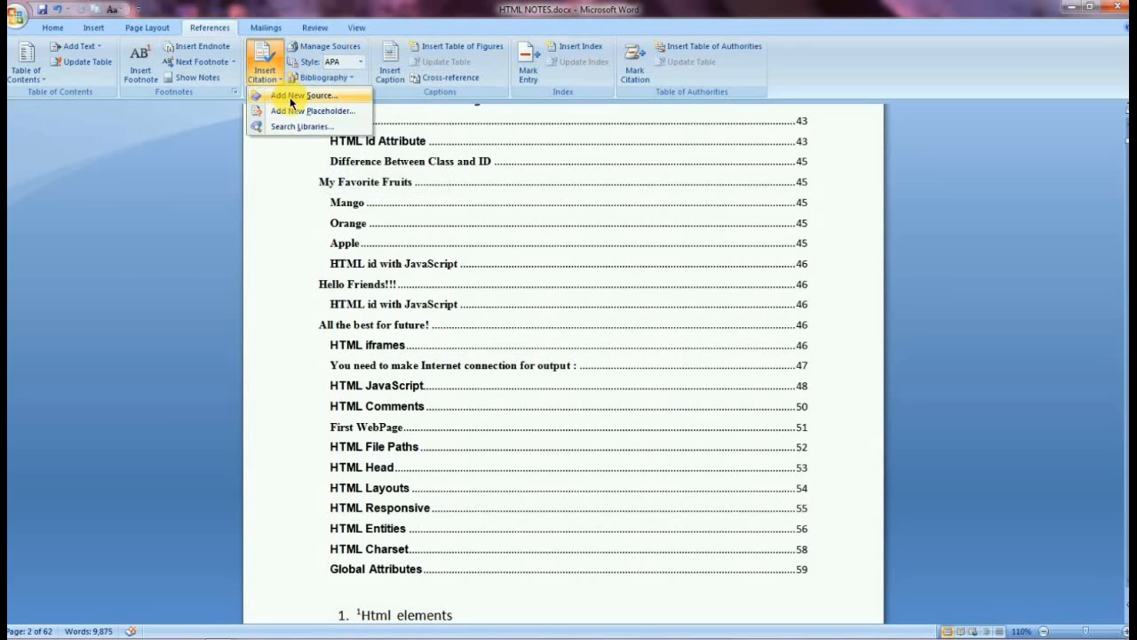
pyautogui.click(299, 113)
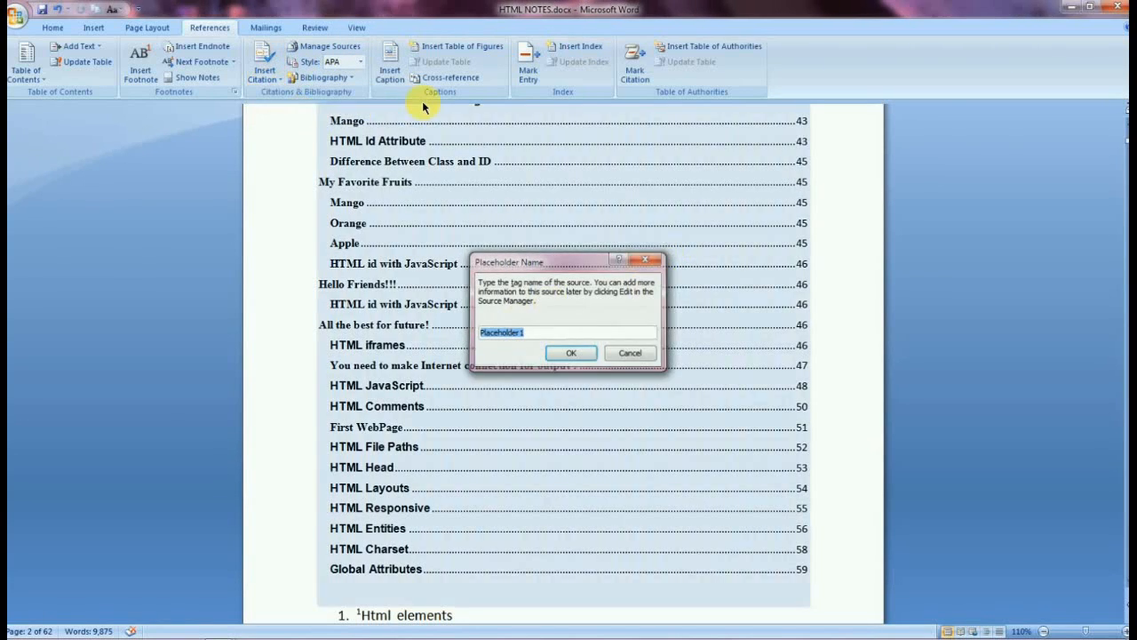
pyautogui.press('Escape')
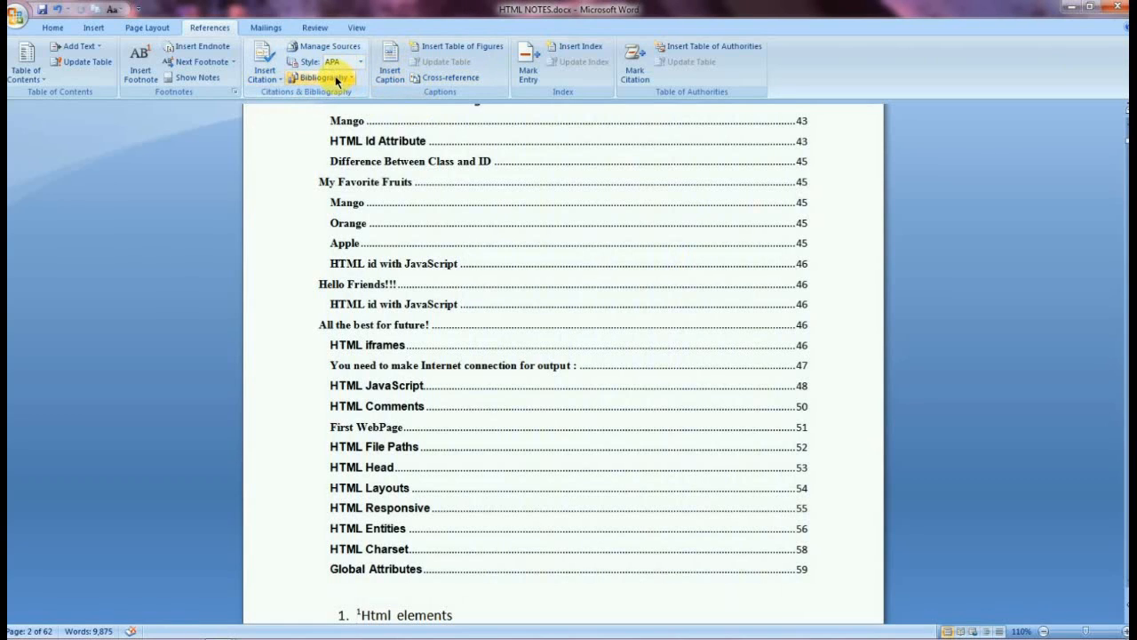
# Insert a Works Cited bibliography at the cursor above the HTML list.
pyautogui.click(337, 81)
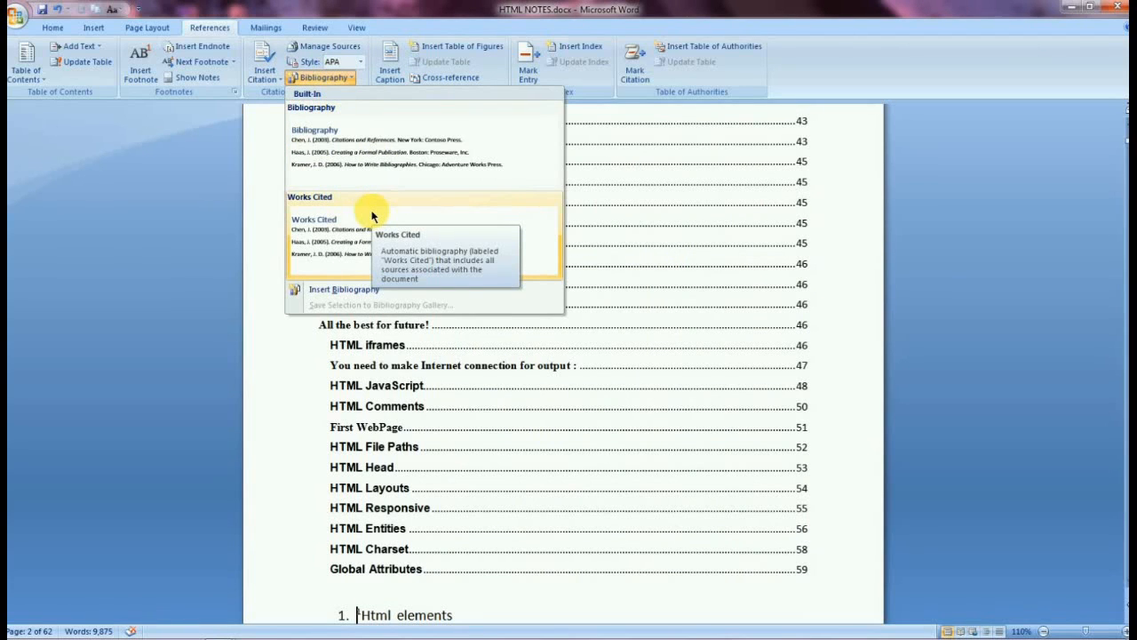
pyautogui.click(371, 216)
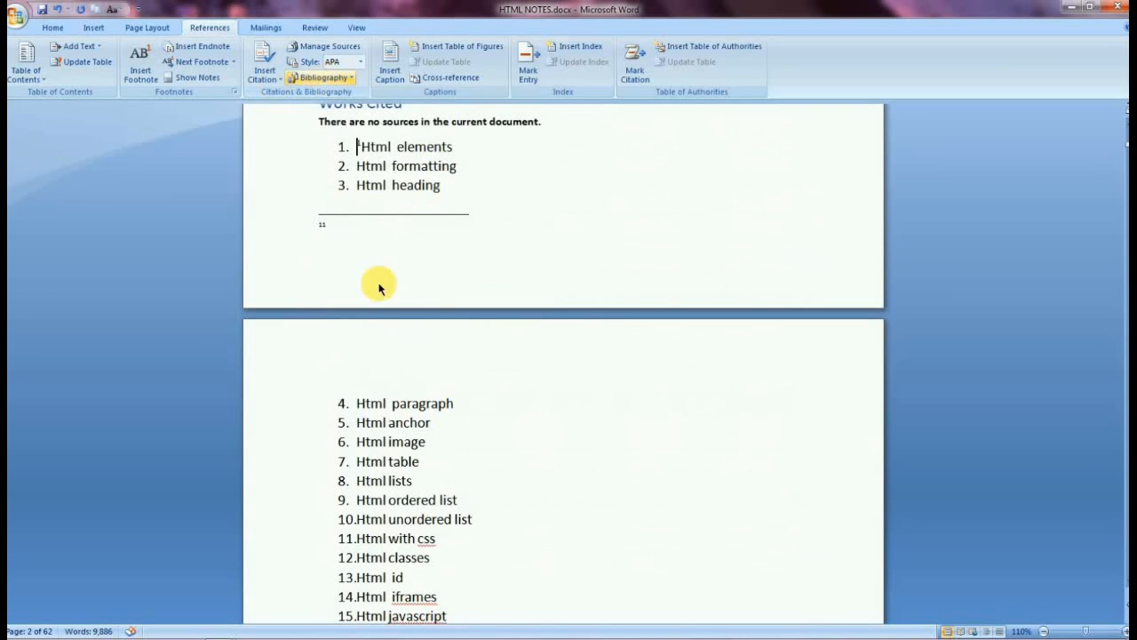
# Select the first three paragraphs under Introduction To HTML and replace them with a Works Cited bibliography.
pyautogui.scroll(-10, 379, 287)
pyautogui.moveTo(319, 342); pyautogui.dragTo(539, 343)
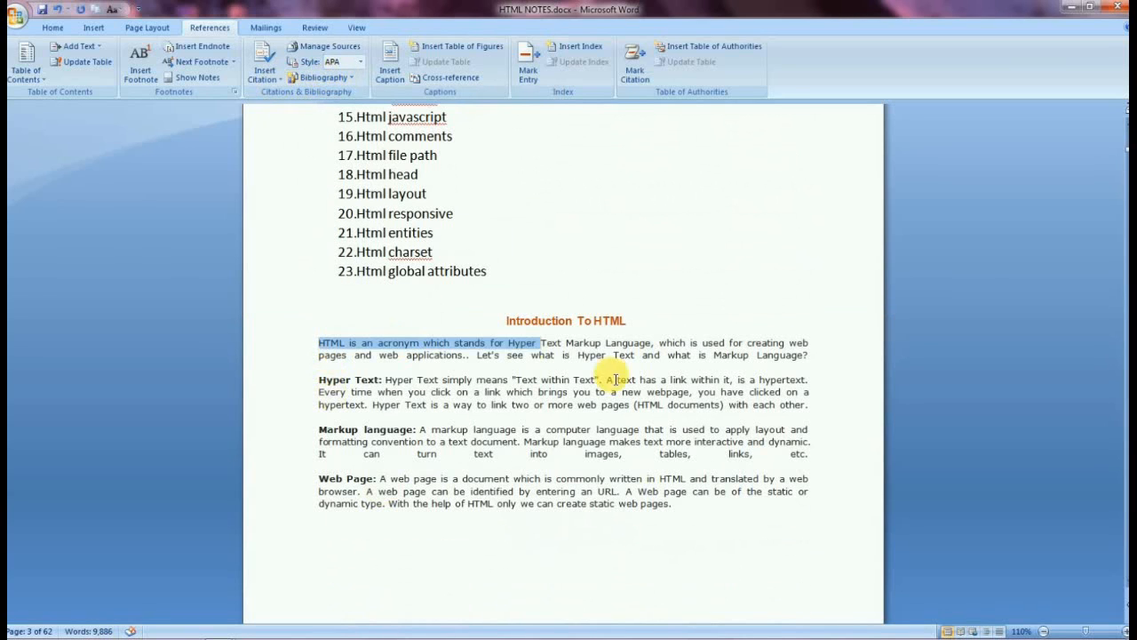
pyautogui.moveTo(616, 380); pyautogui.dragTo(812, 464)
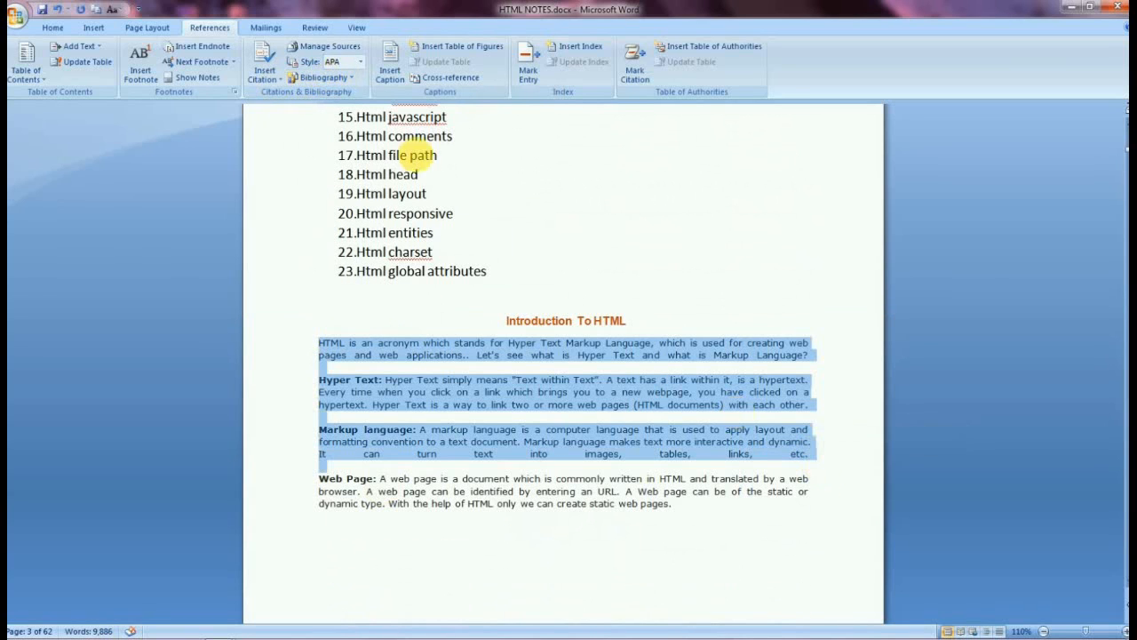
pyautogui.click(308, 86)
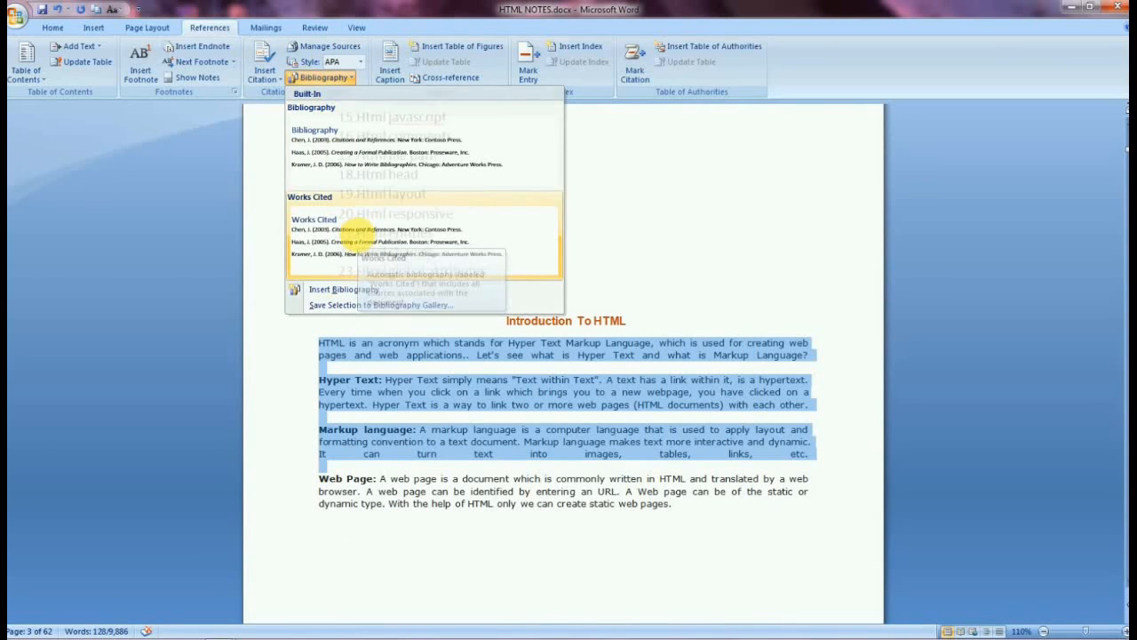
pyautogui.click(360, 238)
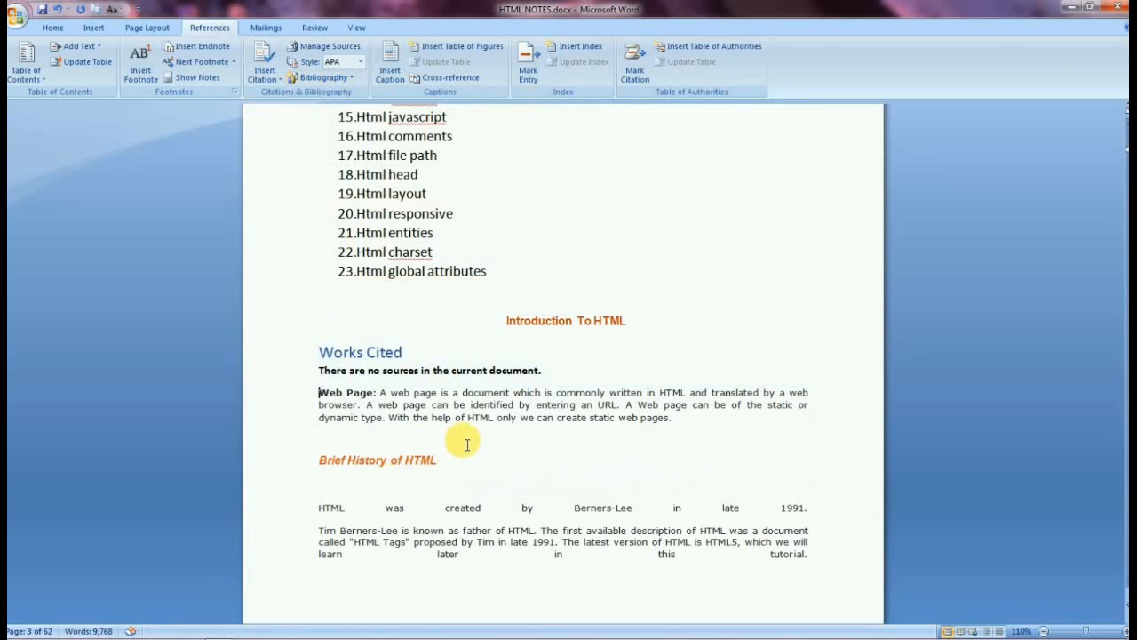
# Open the bibliography gallery again and close it without choosing an option.
pyautogui.click(430, 374)
pyautogui.click(399, 222)
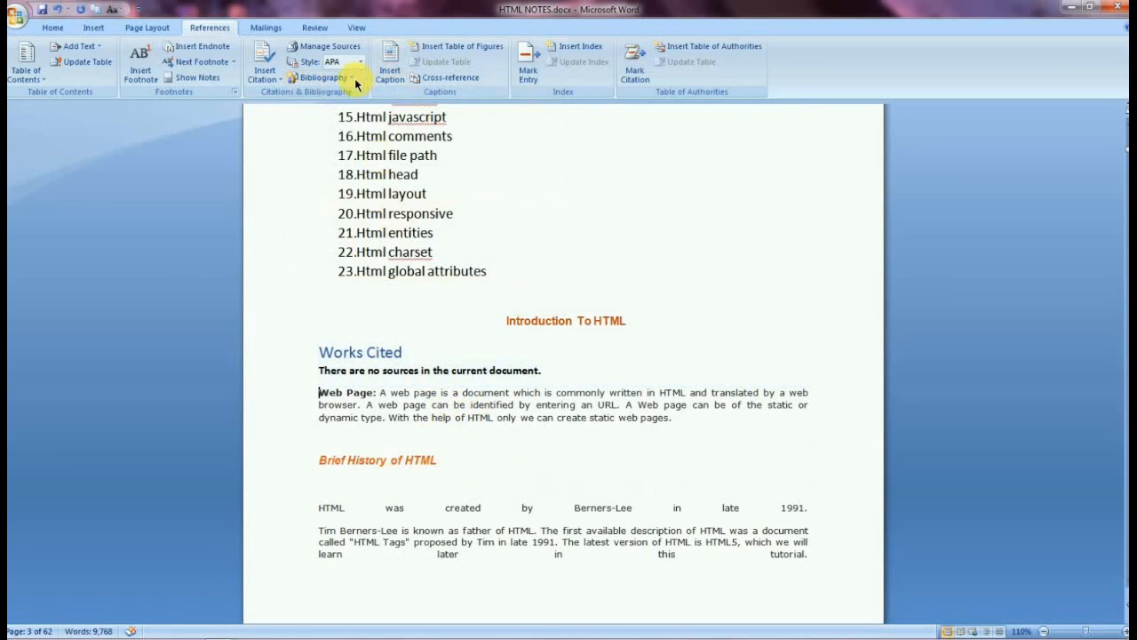
pyautogui.click(352, 77)
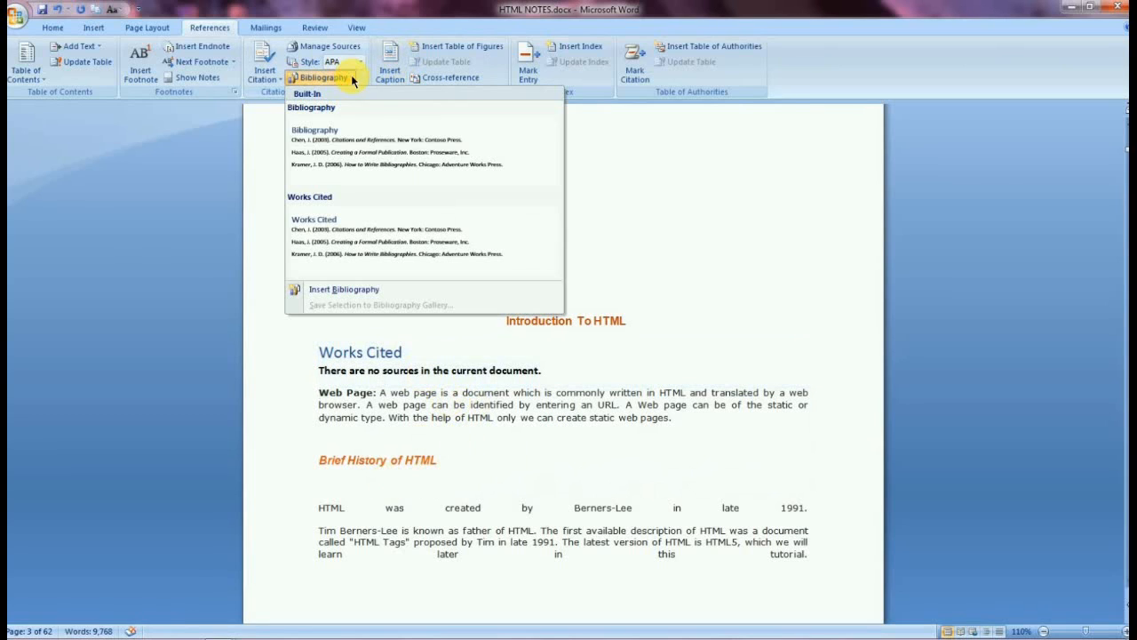
pyautogui.click(622, 222)
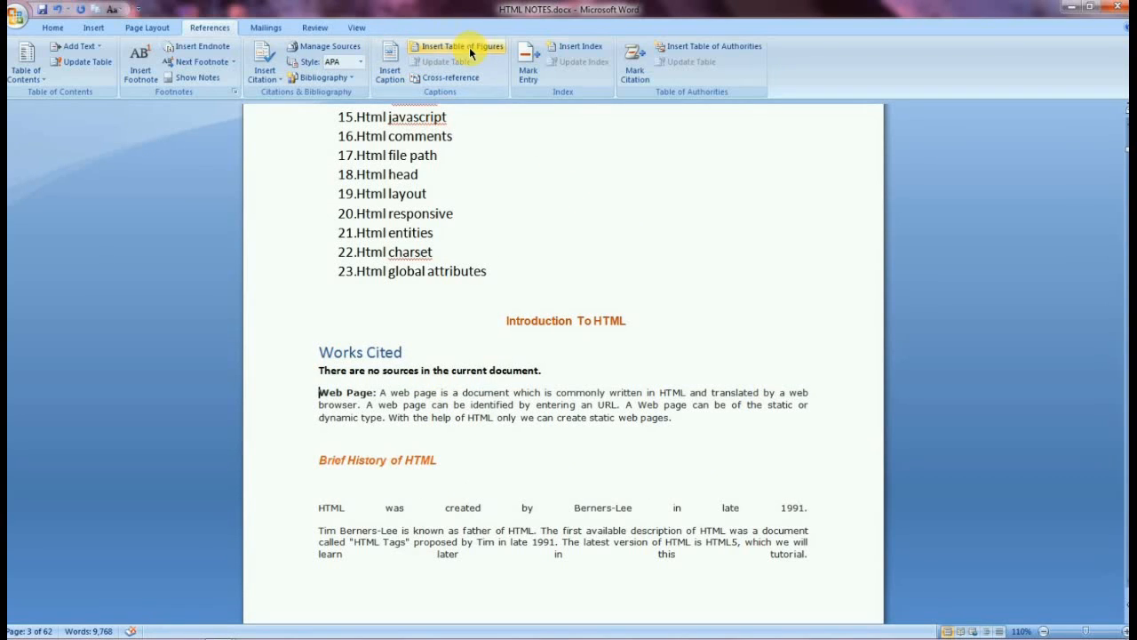
# Open the Caption and Mark Index Entry dialogs and close each without changes.
pyautogui.click(391, 71)
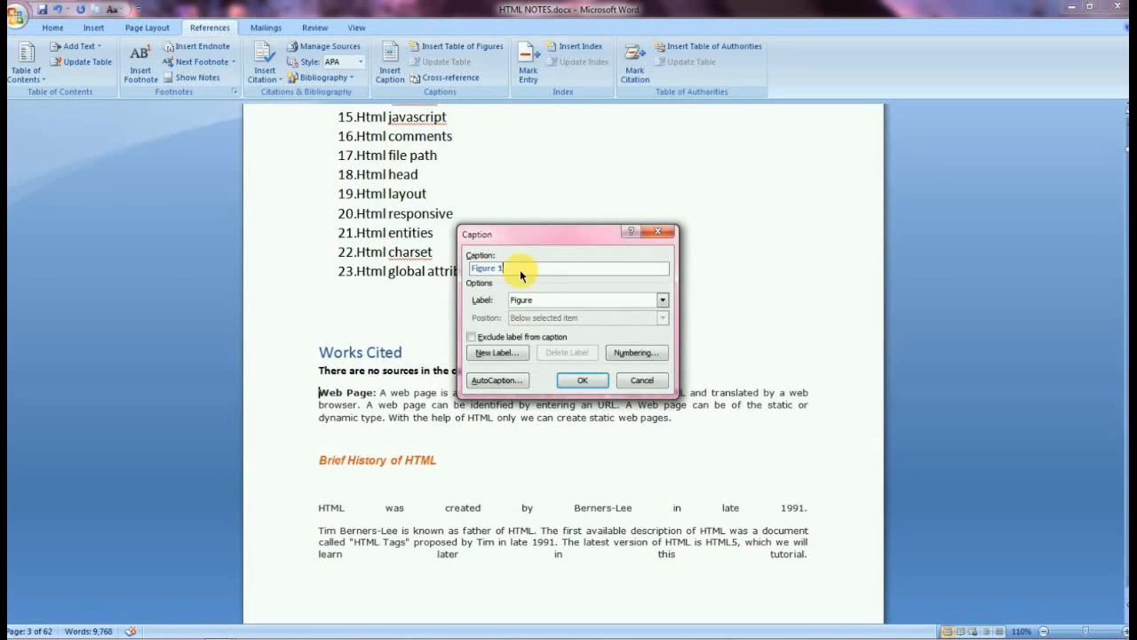
pyautogui.click(662, 233)
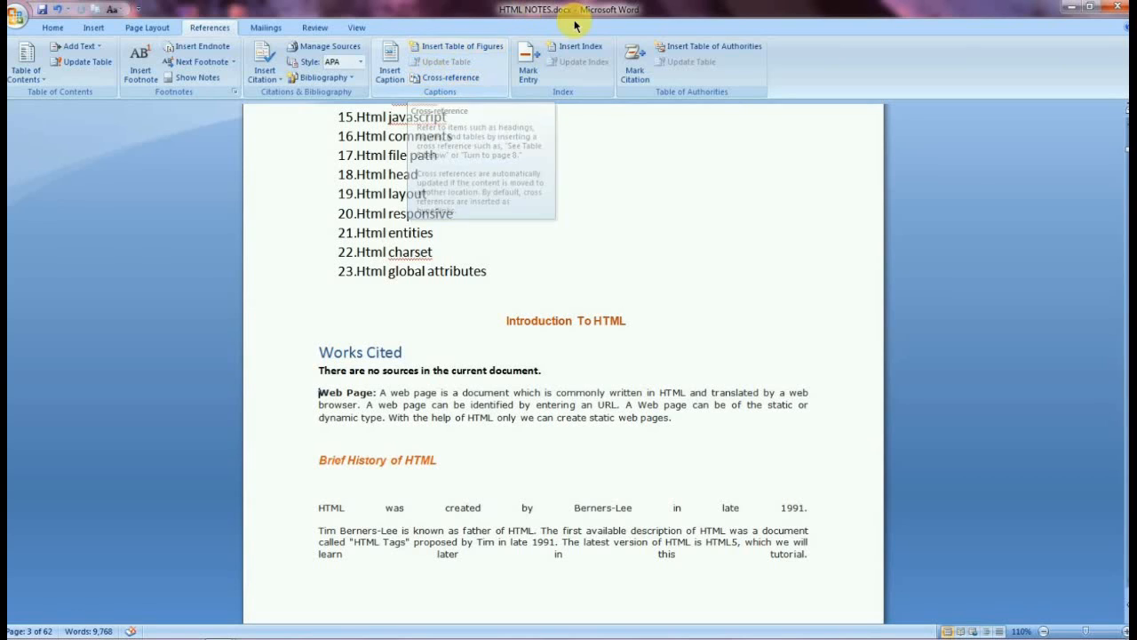
pyautogui.click(527, 64)
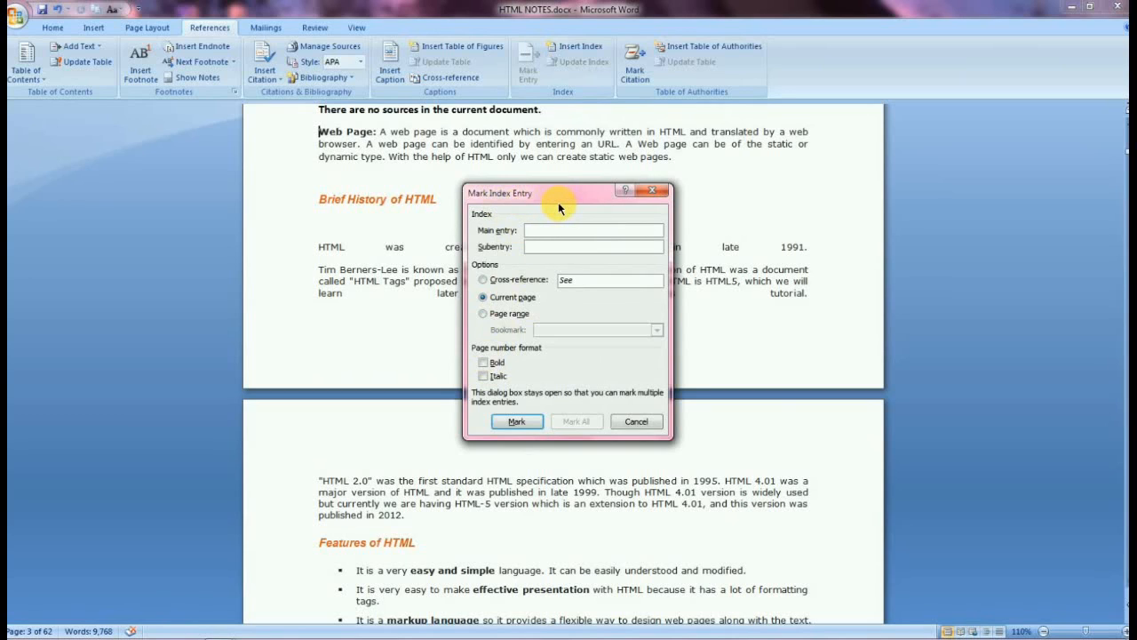
pyautogui.click(661, 193)
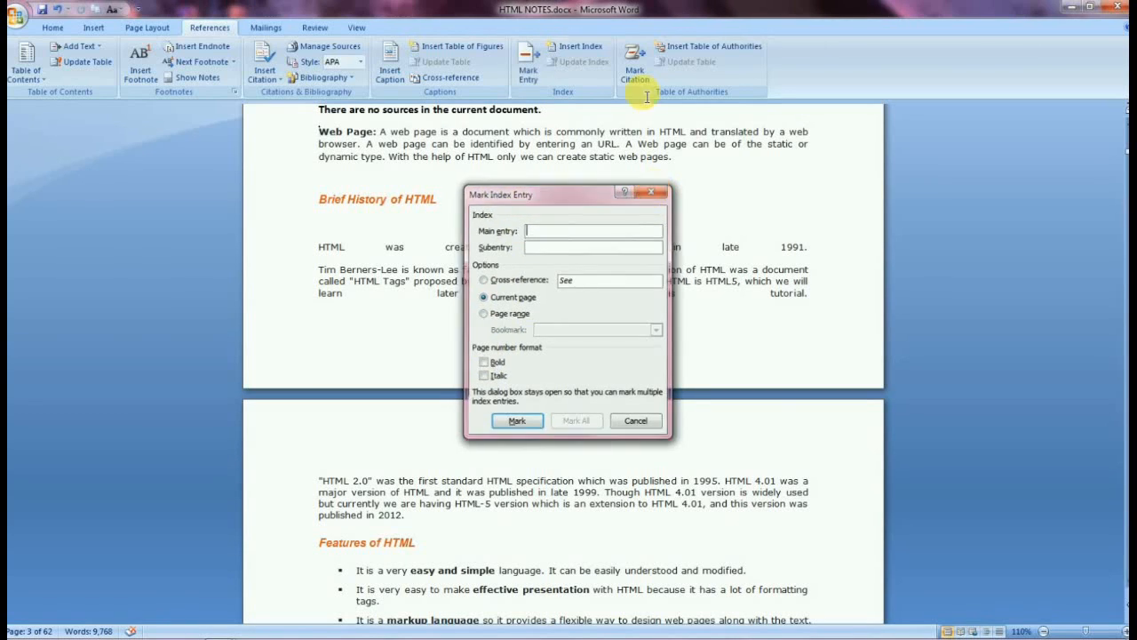
# Open the Index dialog and close it without inserting an index.
pyautogui.click(570, 47)
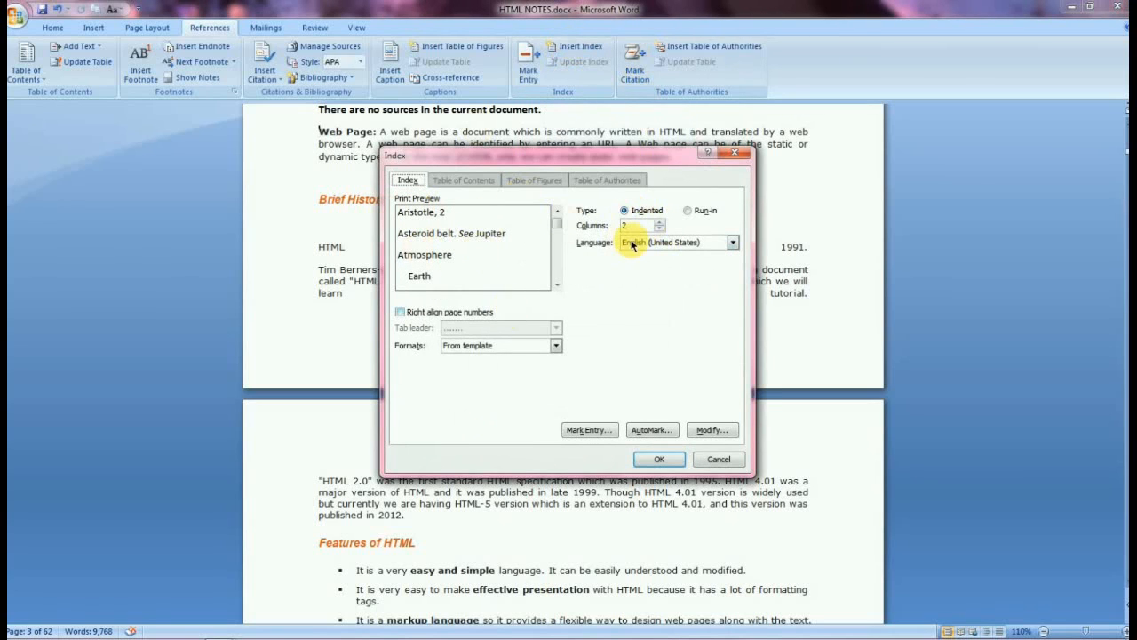
pyautogui.click(736, 156)
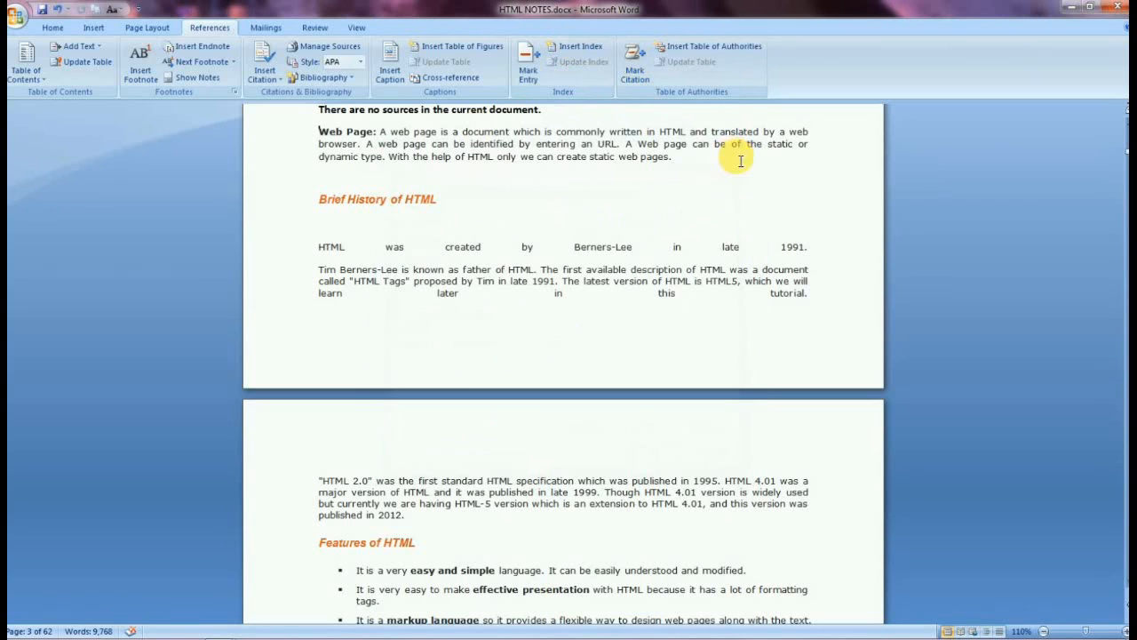
# Open Mark Citation, browse the citation categories down to 13 in Edit Category, and close both dialogs without changes.
pyautogui.click(636, 69)
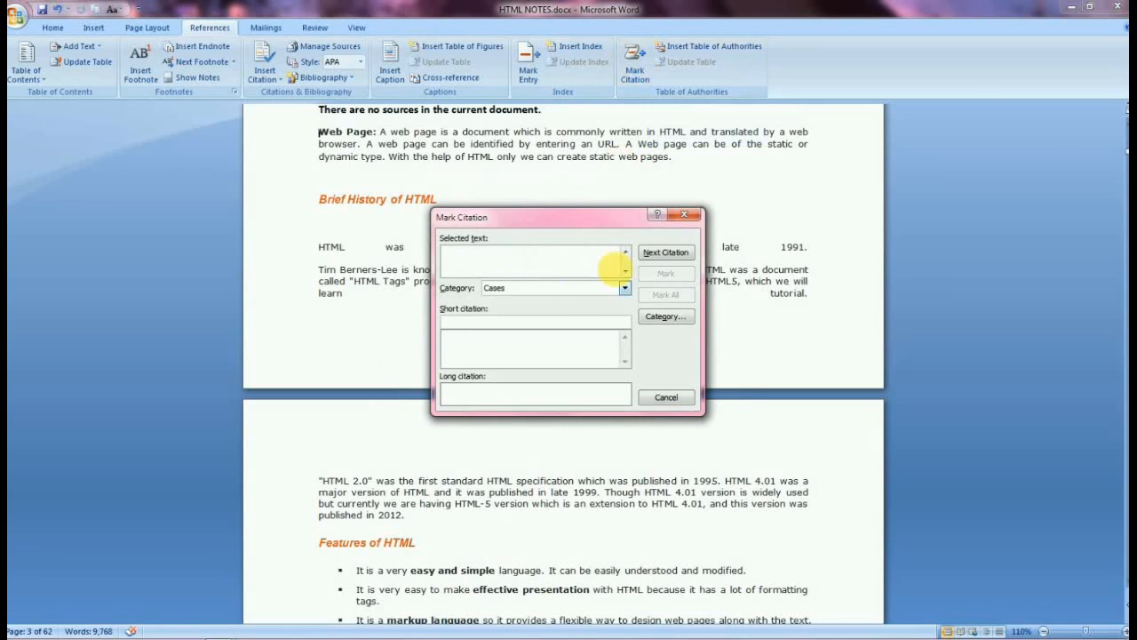
pyautogui.click(502, 268)
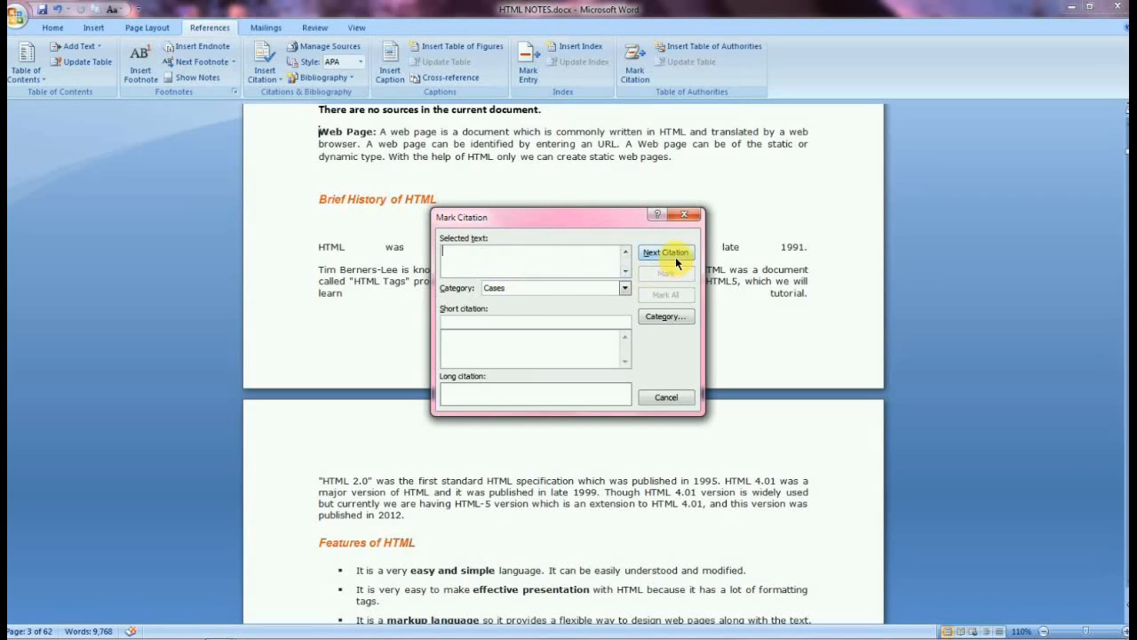
pyautogui.click(665, 315)
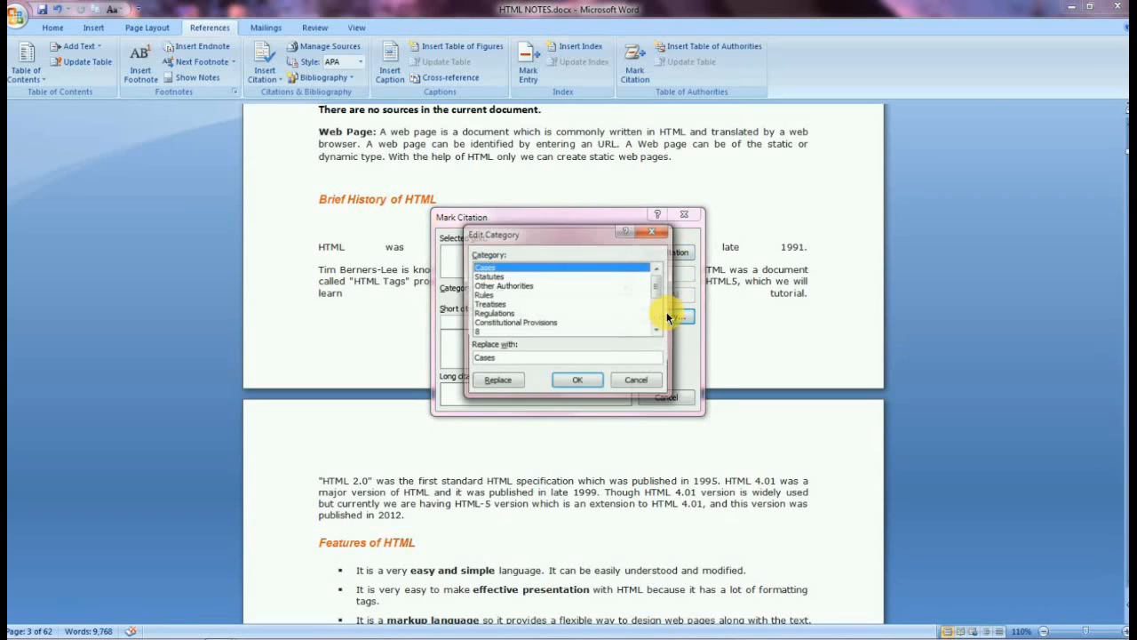
pyautogui.click(518, 315)
pyautogui.click(490, 285)
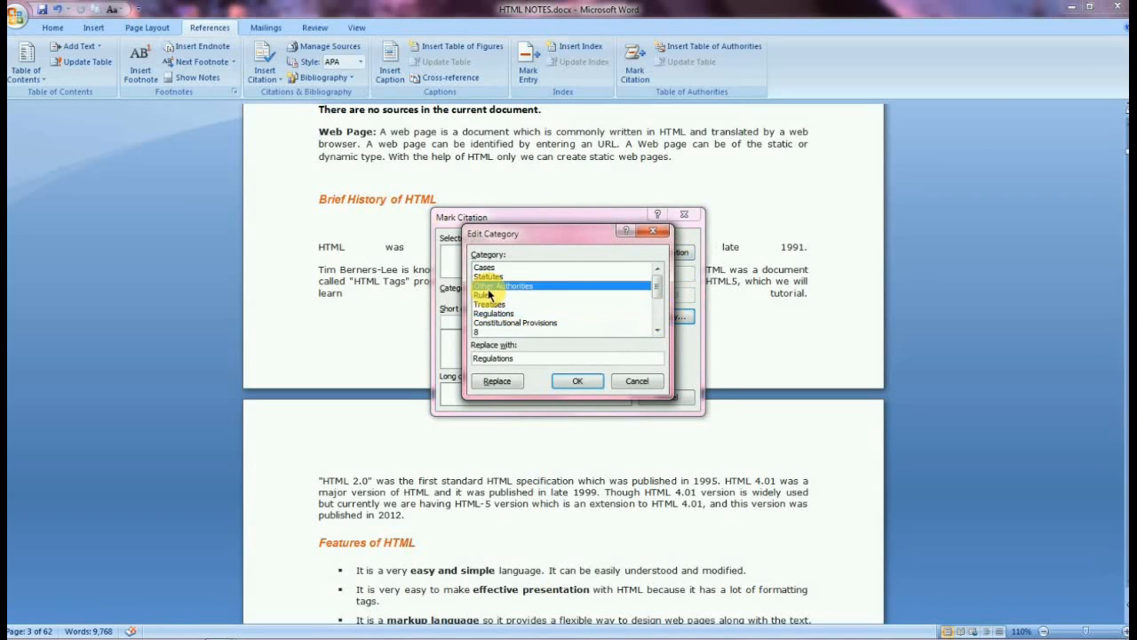
pyautogui.scroll(-3, 490, 286)
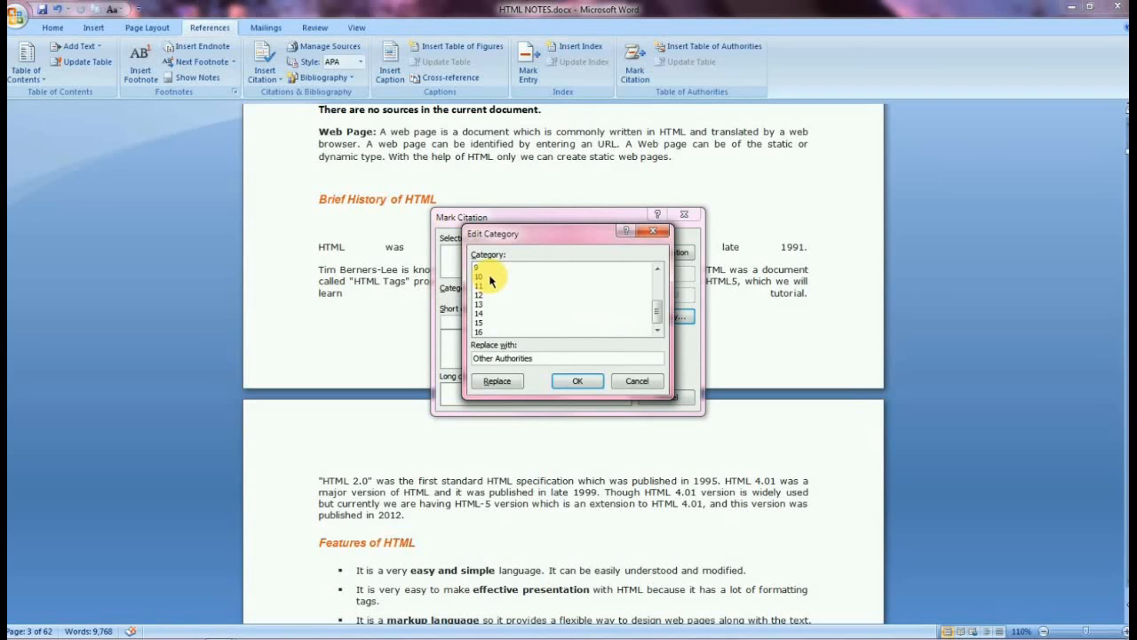
pyautogui.click(480, 303)
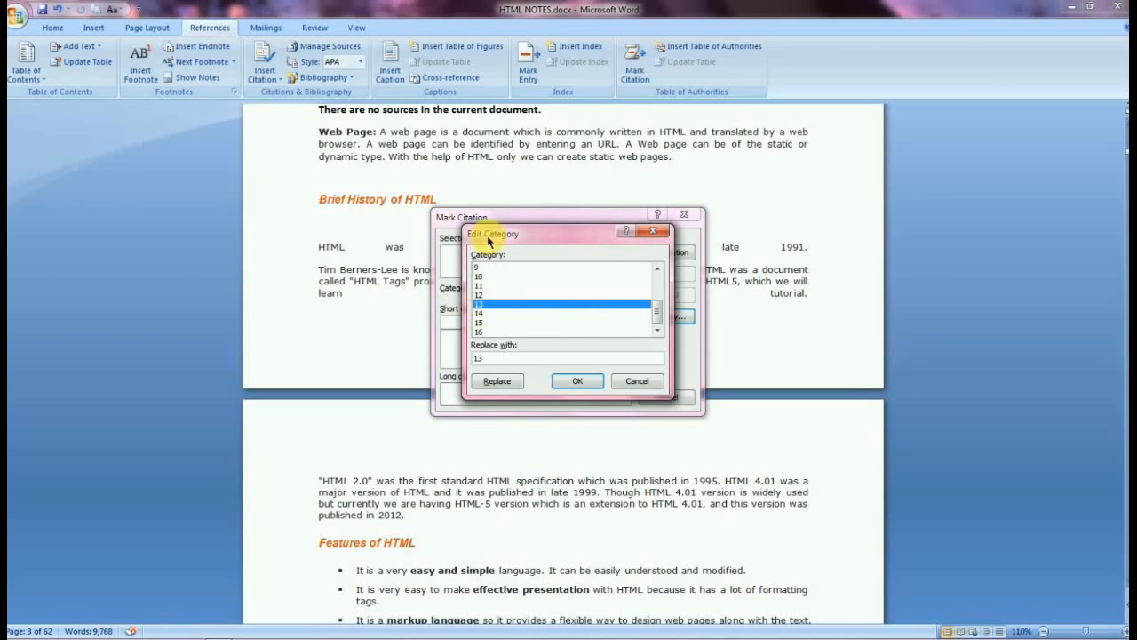
pyautogui.click(654, 230)
pyautogui.click(699, 215)
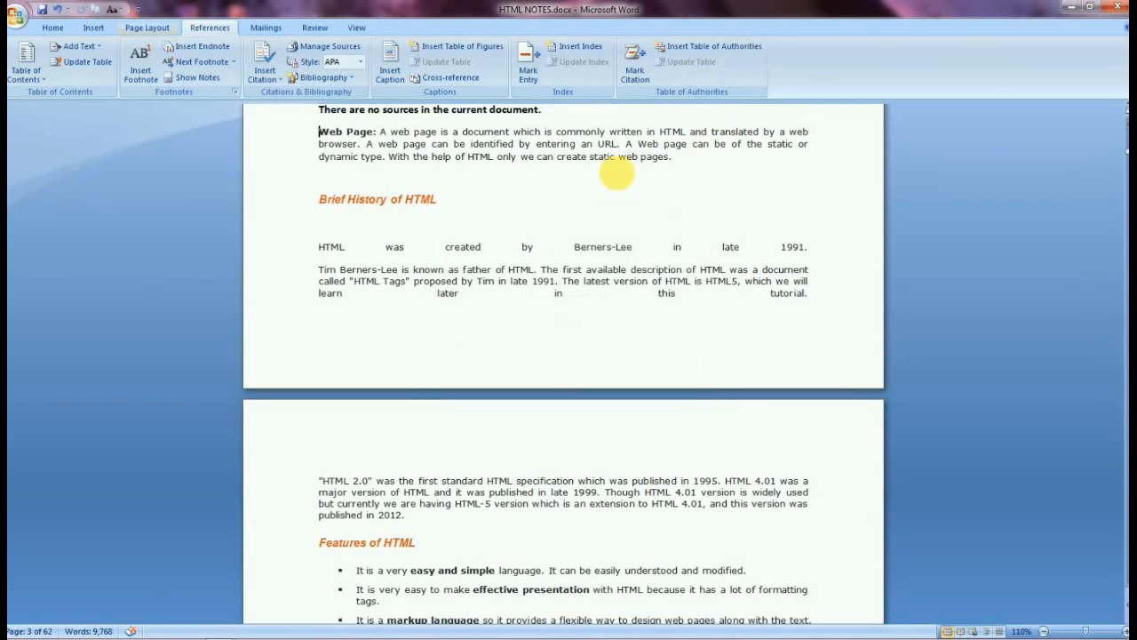
pyautogui.scroll(10, 1100, 330)
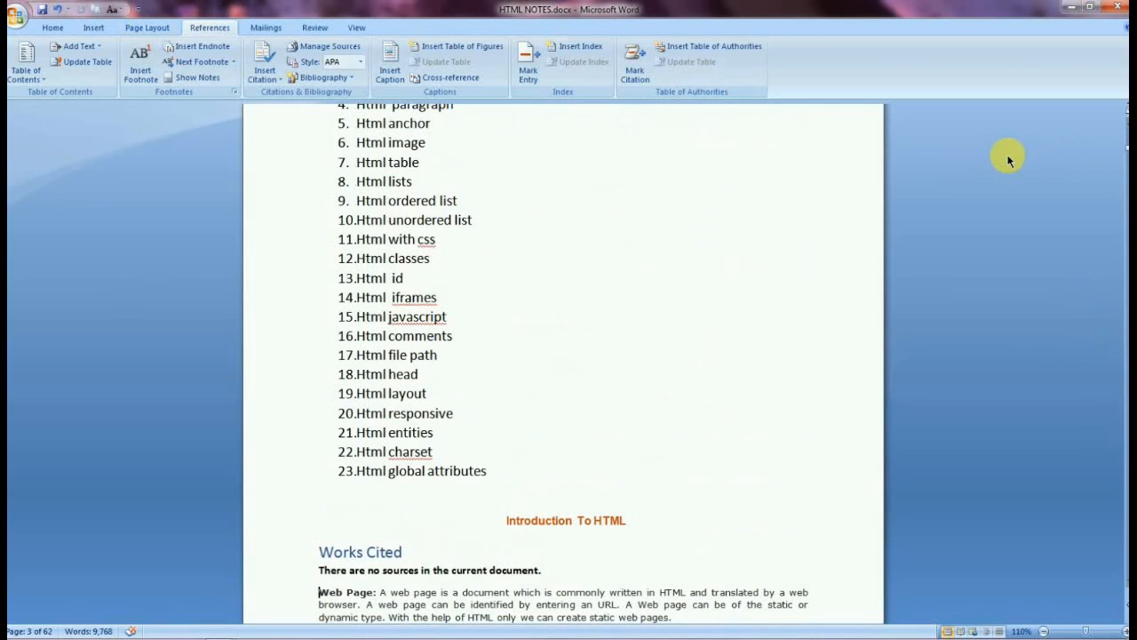